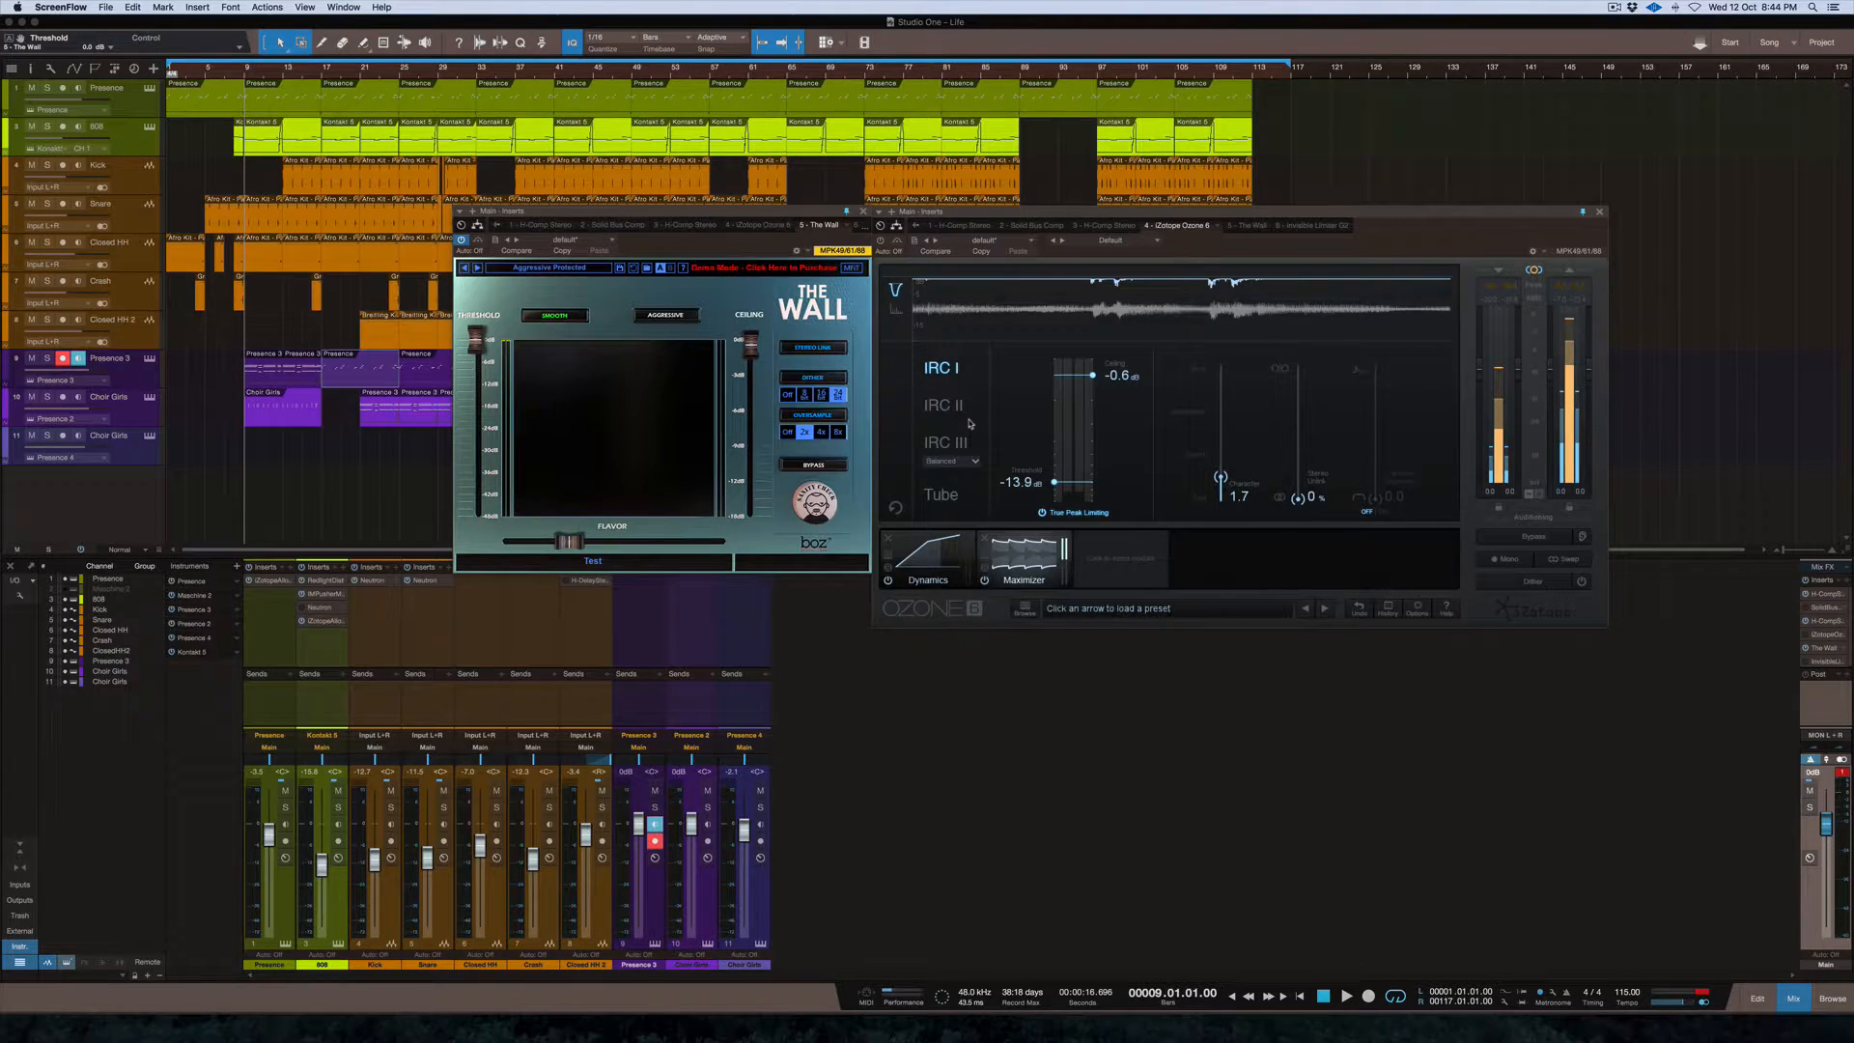
Shift the Ozone and The Wall plugin windows slightly sideways and set the Ozone Maximizer mode to IRC III
{"action": "left_click_drag", "start_coordinate": [1214, 223], "coordinate": [1244, 222]}
{"action": "left_click_drag", "start_coordinate": [780, 212], "coordinate": [795, 213]}
{"action": "left_click", "coordinate": [1044, 566]}
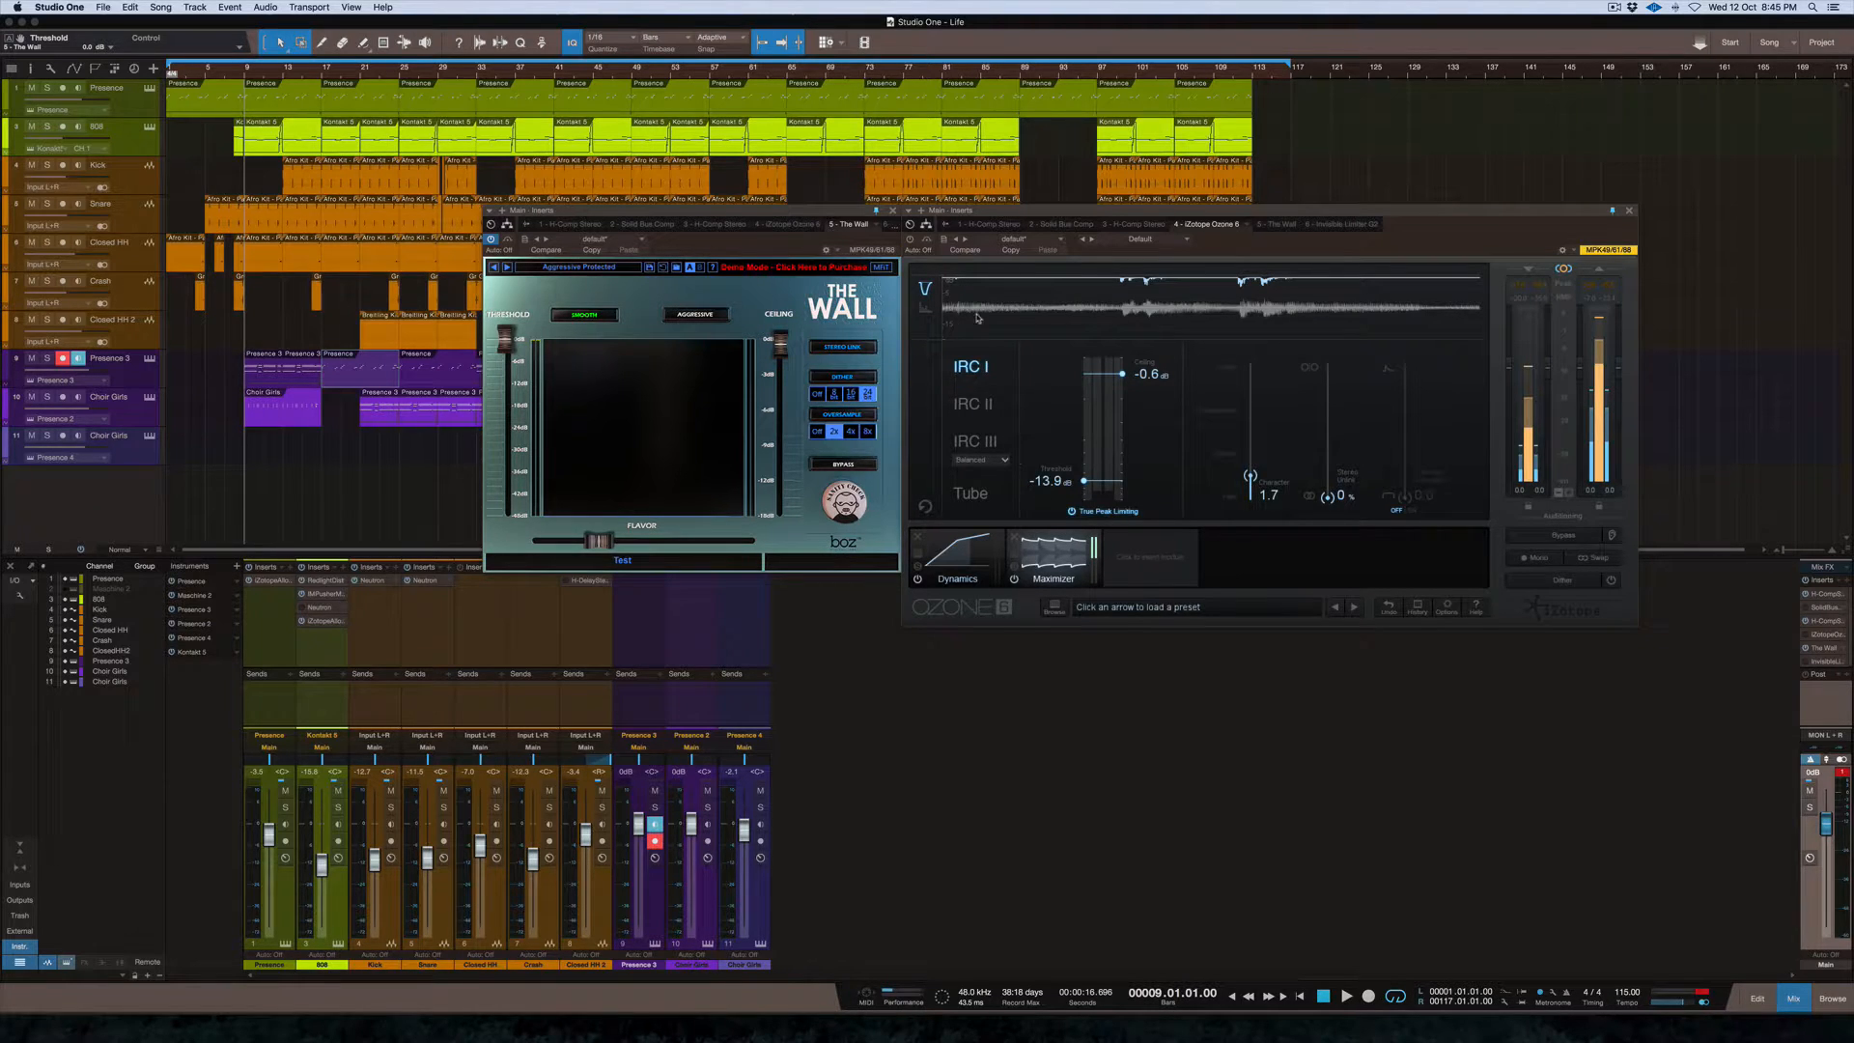
{"action": "left_click", "coordinate": [972, 404]}
{"action": "left_click", "coordinate": [967, 444]}
Compare The Wall's Smooth and Aggressive limiter modes, leave it on Aggressive, and raise the Flavor to about 45%
{"action": "left_click", "coordinate": [666, 215]}
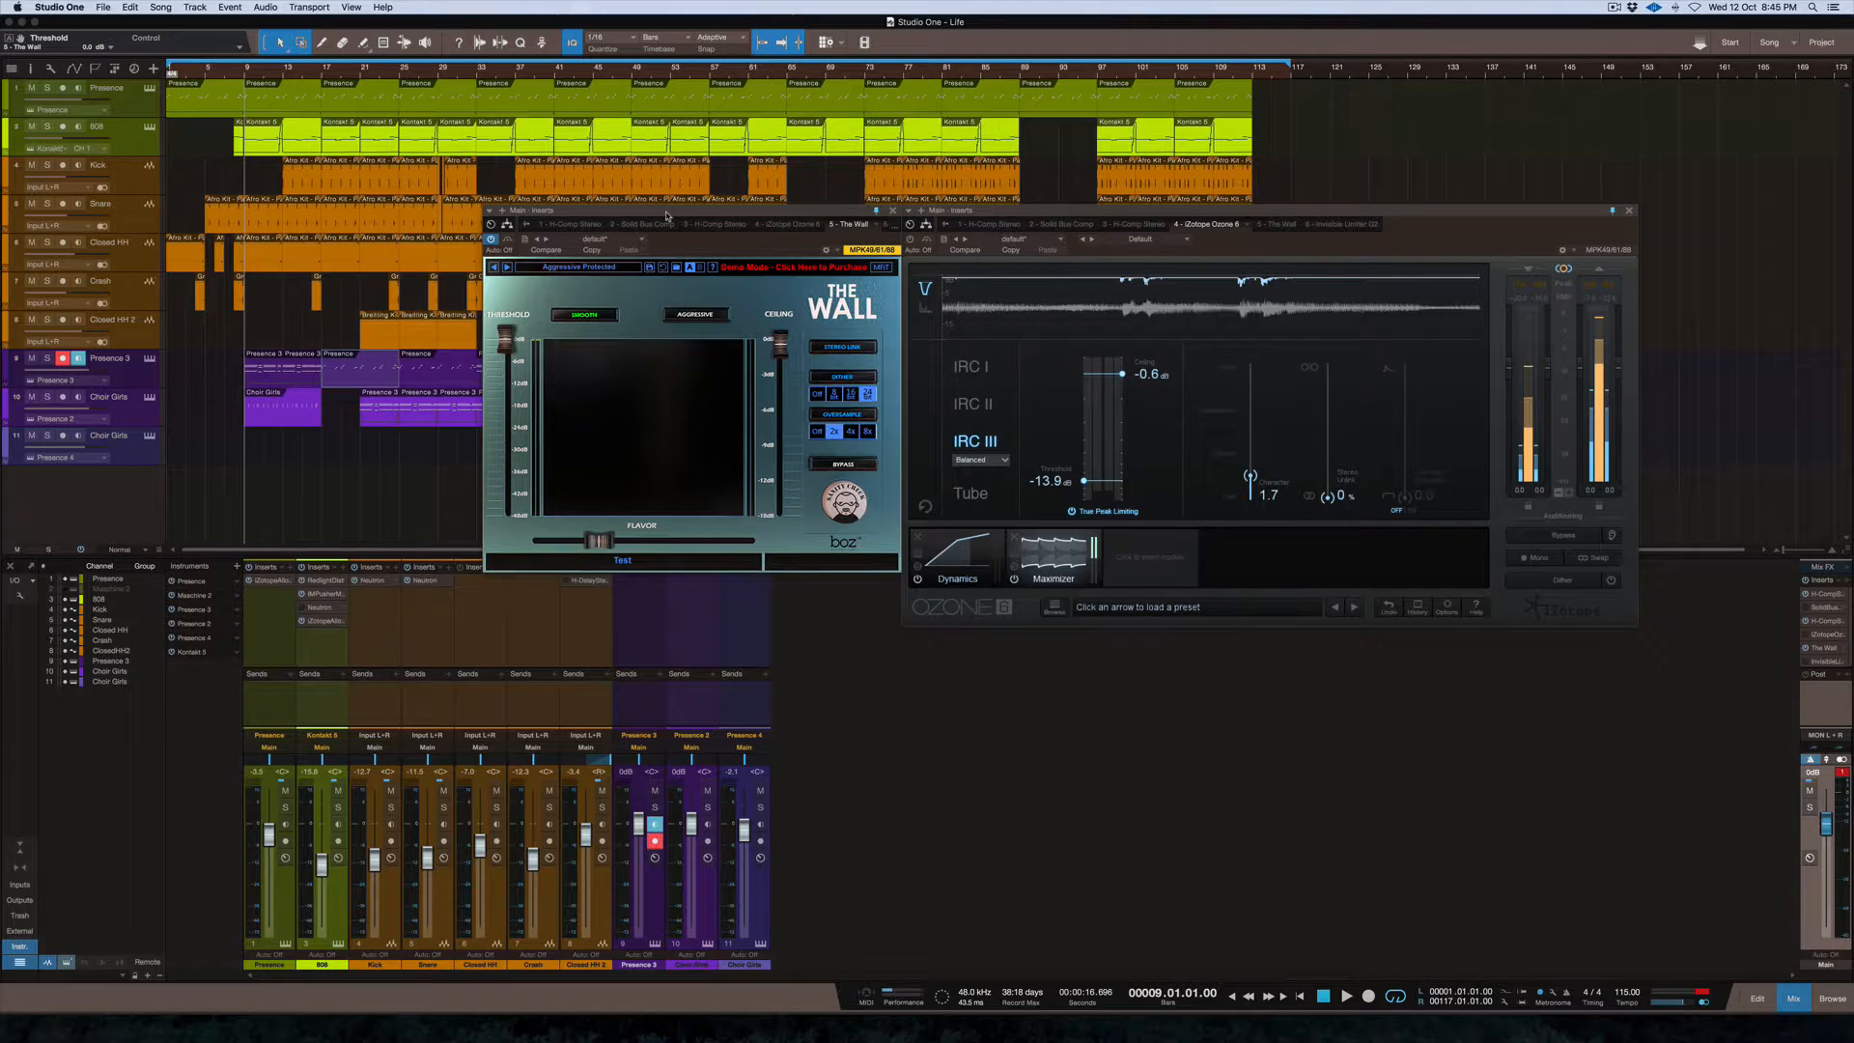
{"action": "left_click", "coordinate": [586, 316]}
{"action": "left_click", "coordinate": [710, 316]}
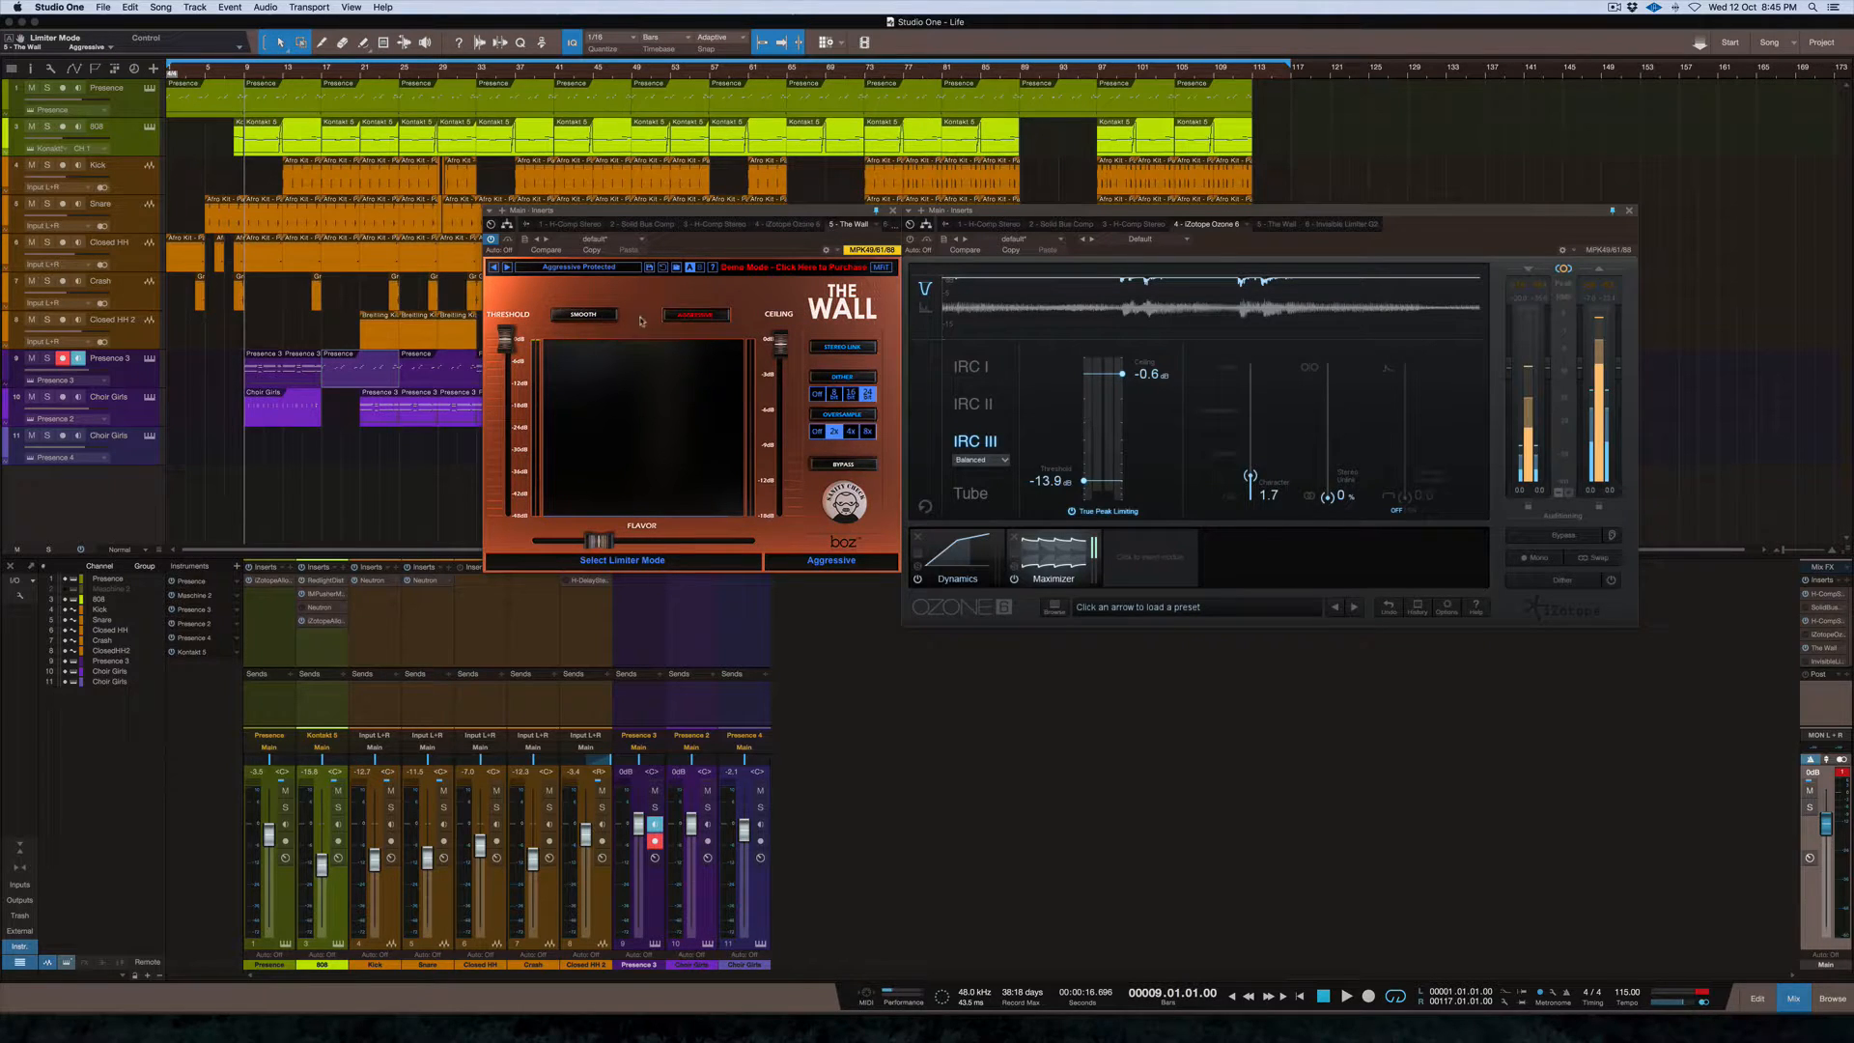
{"action": "left_click", "coordinate": [585, 315]}
{"action": "left_click", "coordinate": [681, 315]}
{"action": "mouse_move", "coordinate": [612, 543]}
{"action": "left_mouse_down"}
{"action": "mouse_move", "coordinate": [768, 544]}
{"action": "mouse_move", "coordinate": [534, 539]}
{"action": "mouse_move", "coordinate": [657, 541]}
{"action": "mouse_move", "coordinate": [636, 541]}
{"action": "left_mouse_up"}
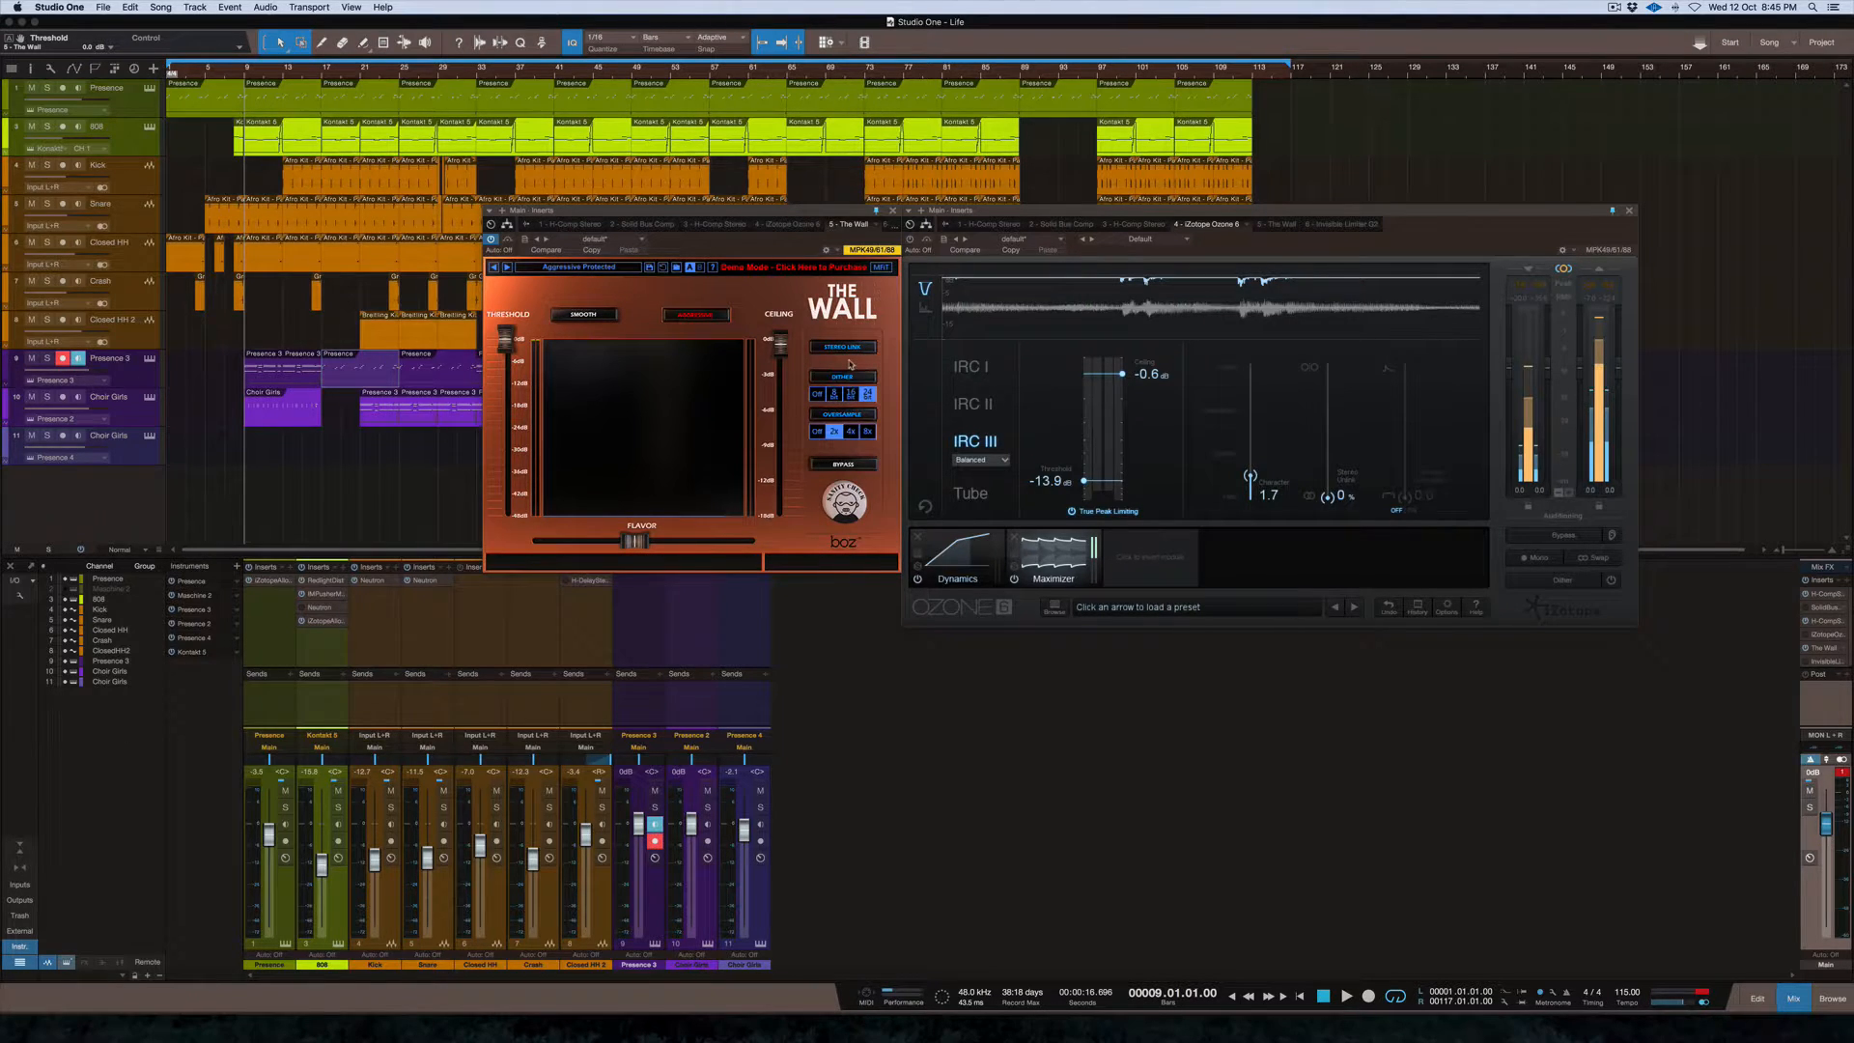
Turn on dithering in Ozone and check its MBIT+ Dither settings, then return to the Maximizer view
{"action": "left_click", "coordinate": [1572, 581]}
{"action": "left_click", "coordinate": [1586, 584]}
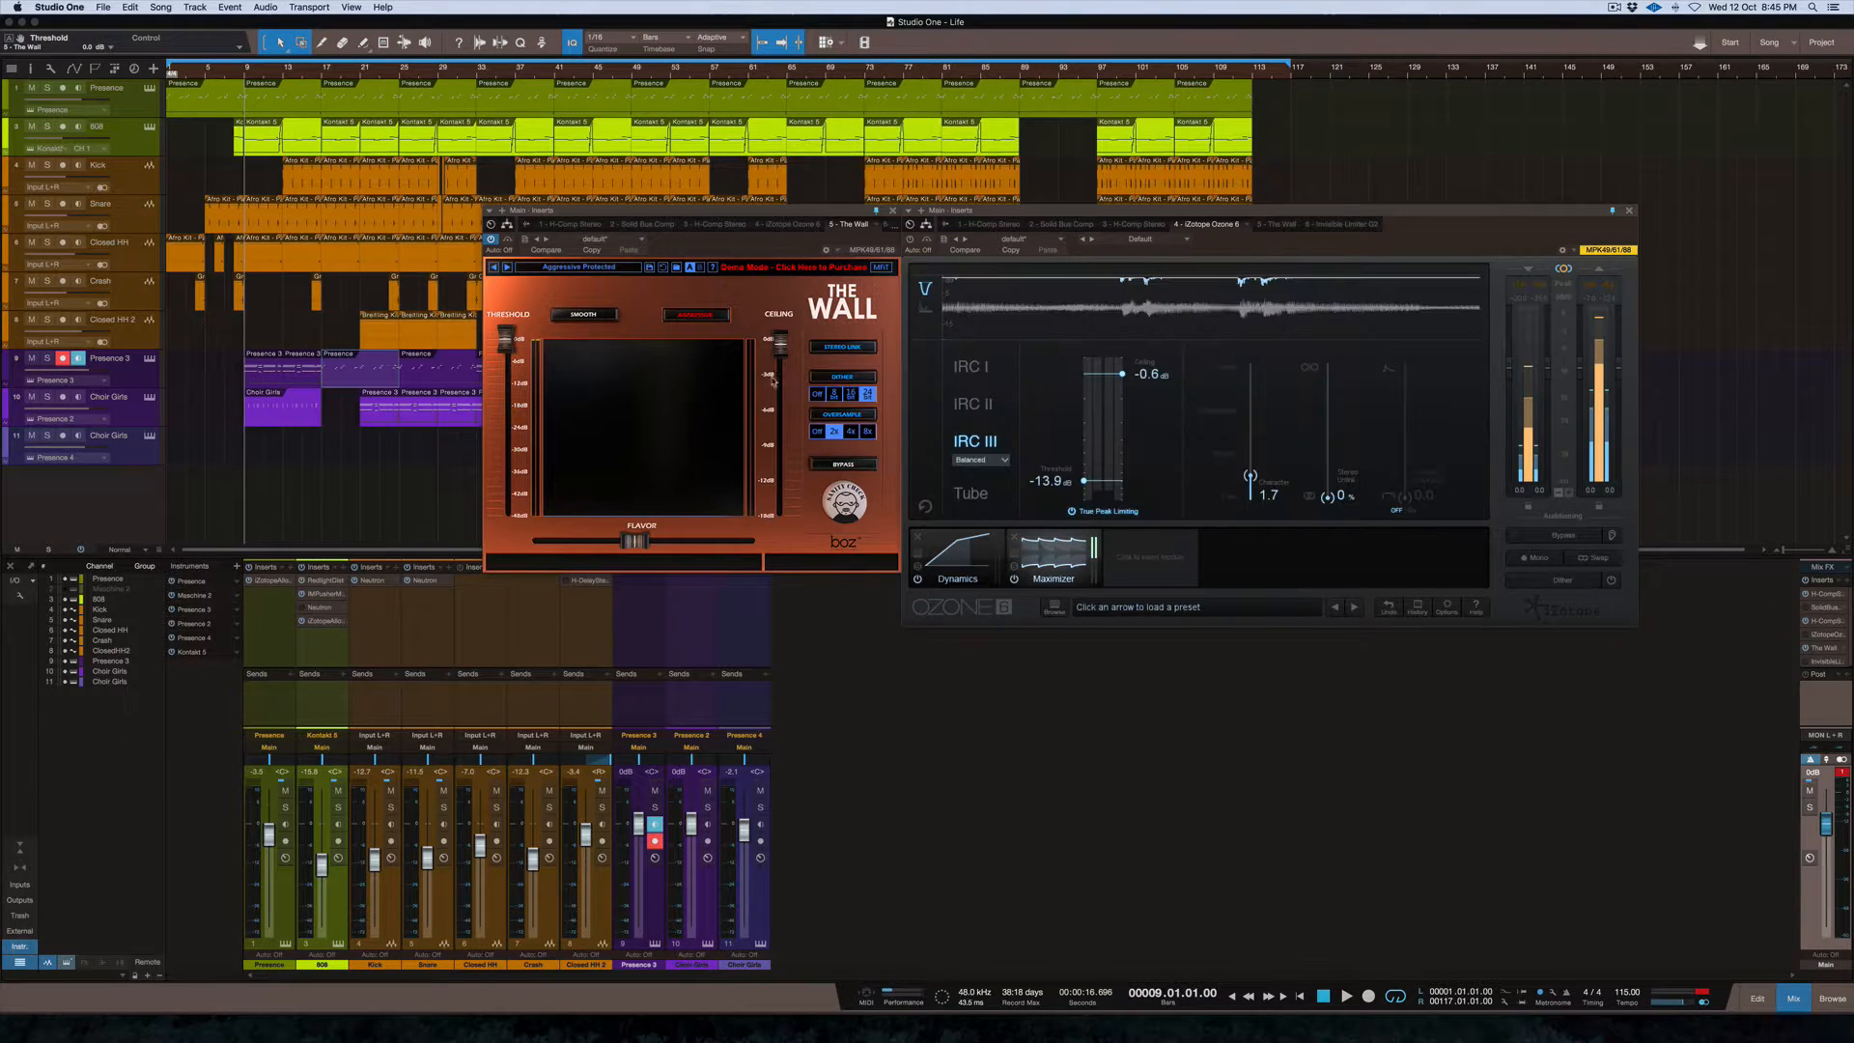
{"action": "left_click", "coordinate": [1612, 581]}
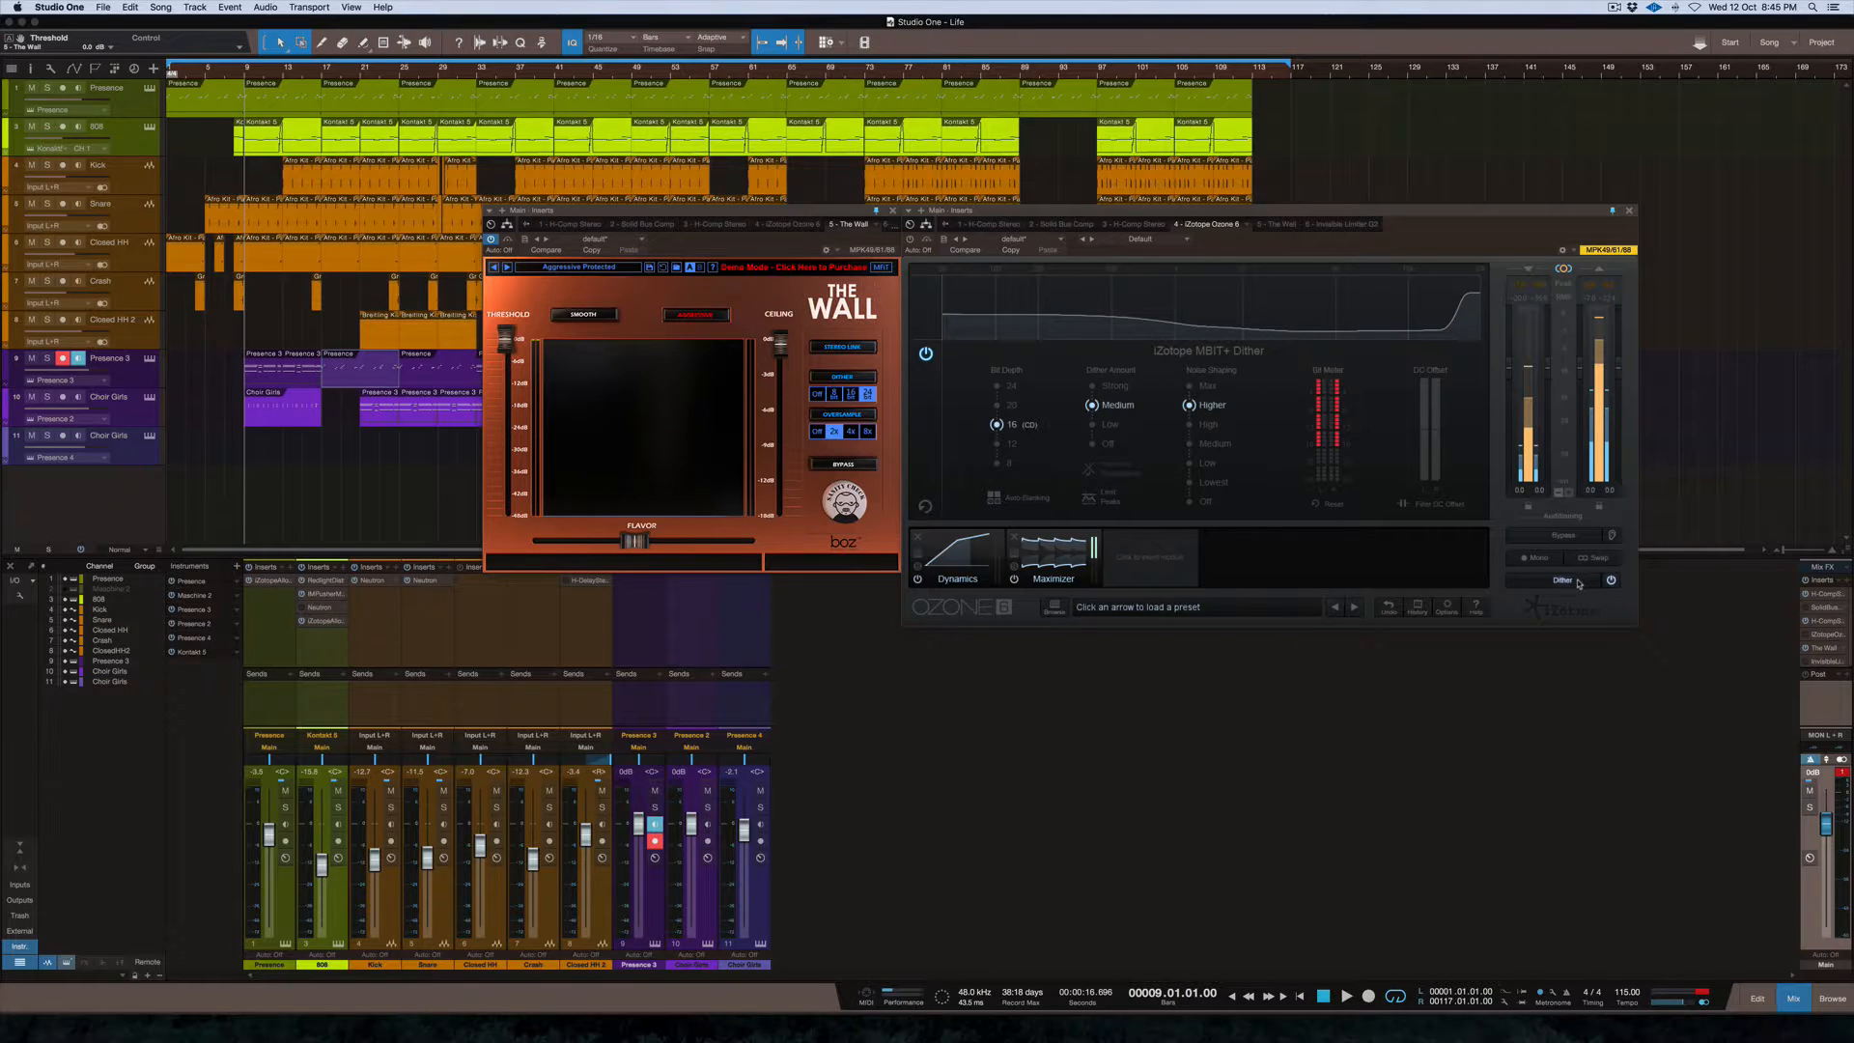
{"action": "left_click", "coordinate": [1583, 584]}
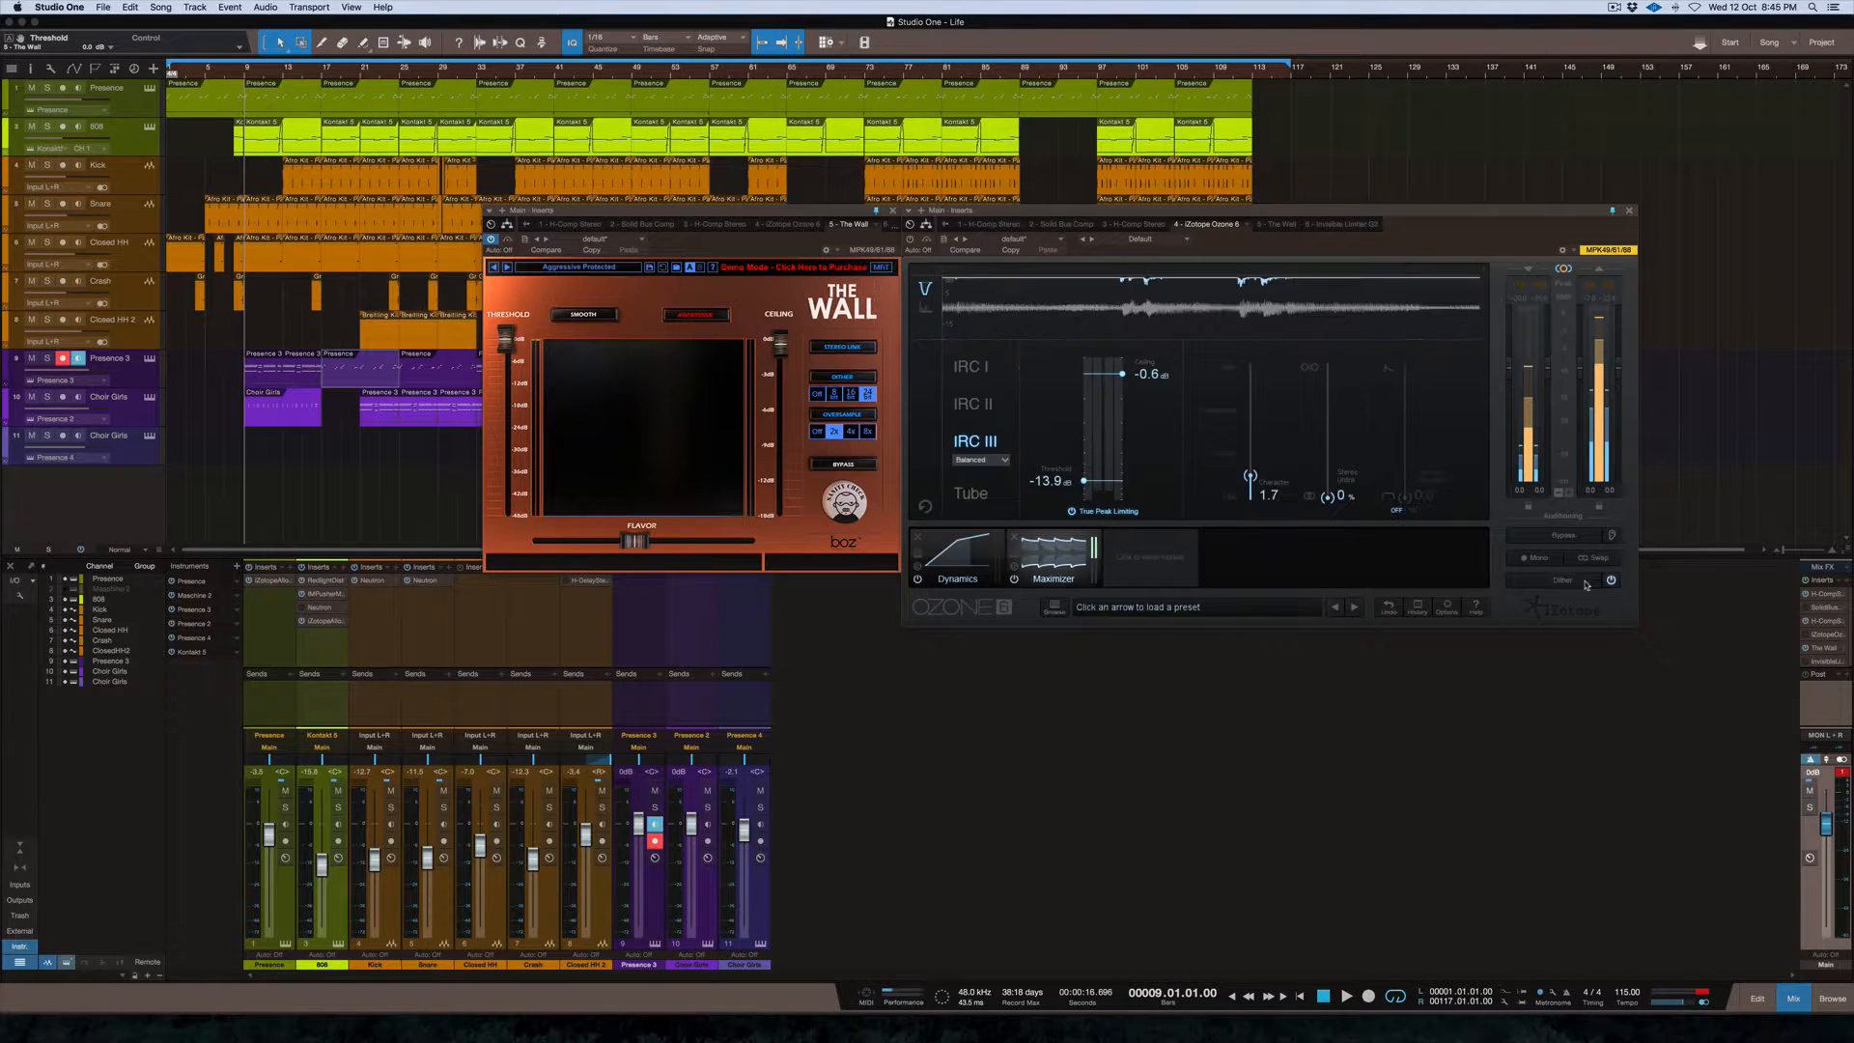
Switch The Wall's dither, stereo link and oversampling off and restore them to 24-bit, linked and 2x
{"action": "left_click", "coordinate": [820, 395]}
{"action": "left_click", "coordinate": [868, 395]}
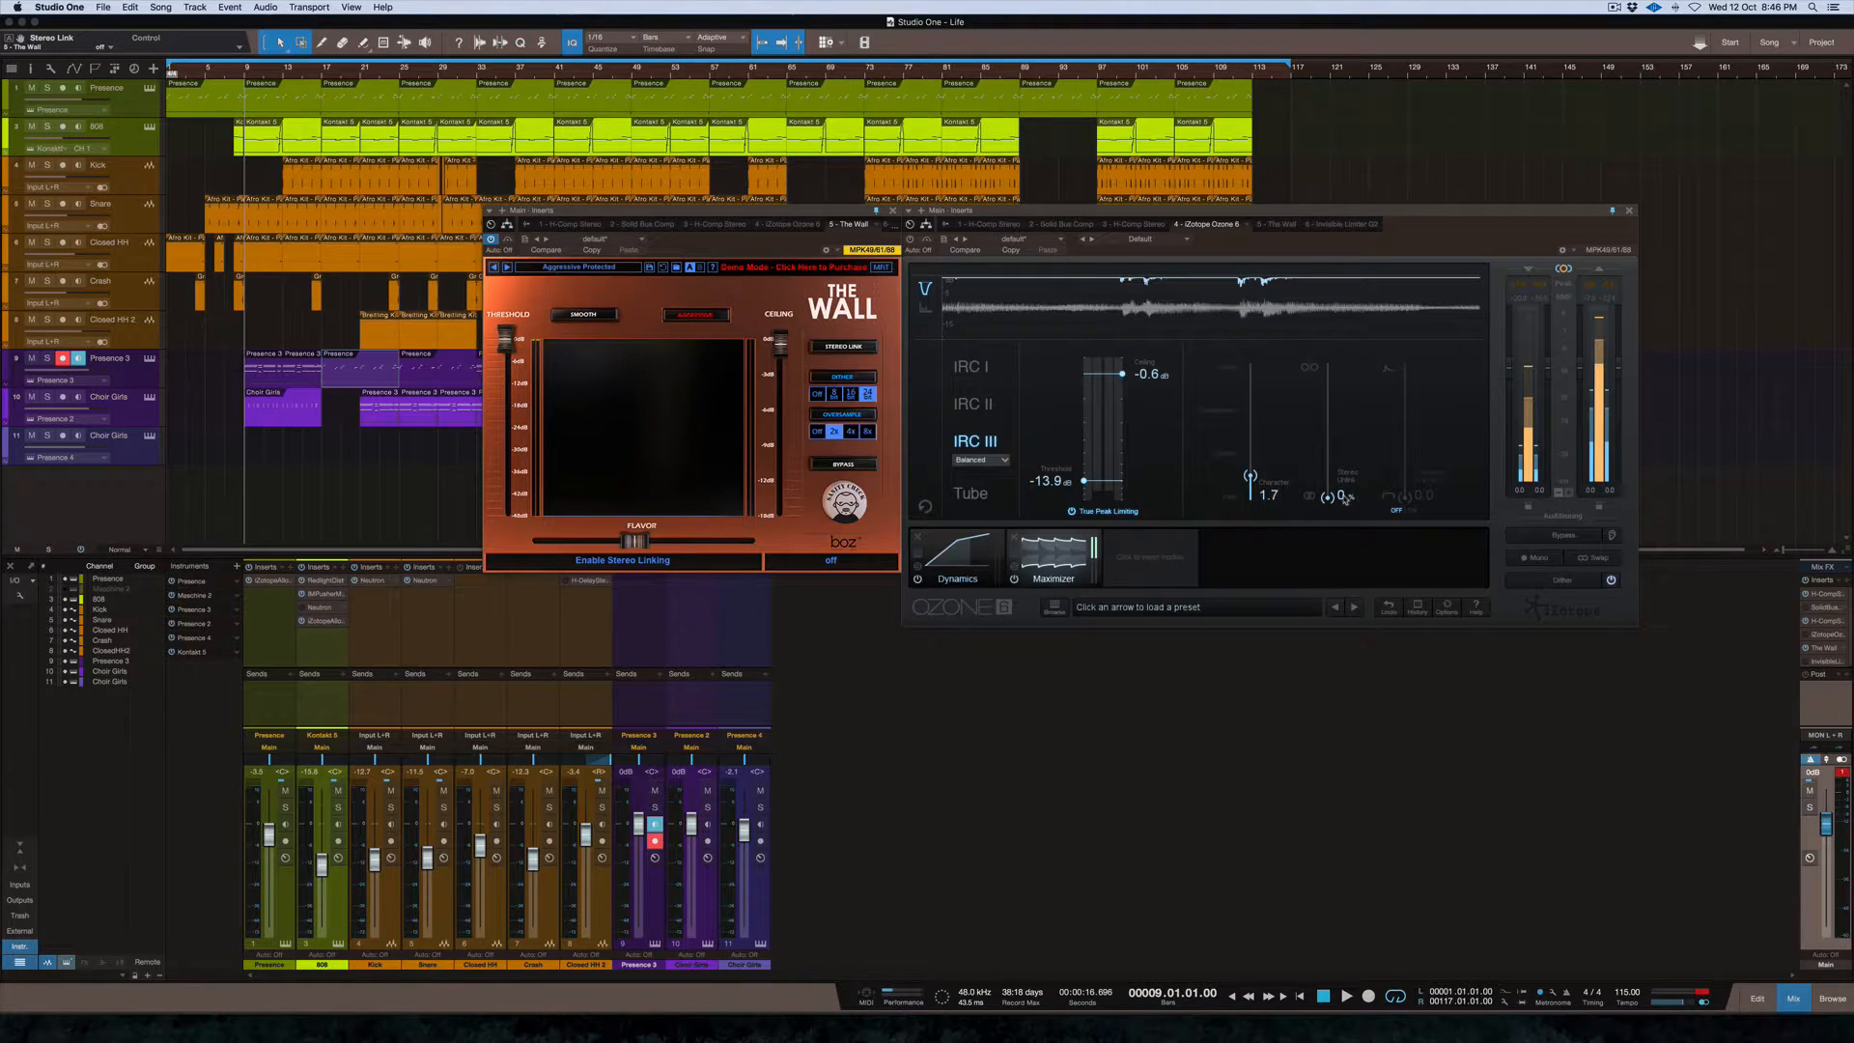
{"action": "left_click", "coordinate": [856, 349]}
{"action": "left_click", "coordinate": [866, 394]}
{"action": "left_click", "coordinate": [817, 431]}
{"action": "left_click", "coordinate": [834, 433]}
Show Ozone's dither settings and enable Sanity Check volume matching in The Wall
{"action": "left_click", "coordinate": [1564, 581]}
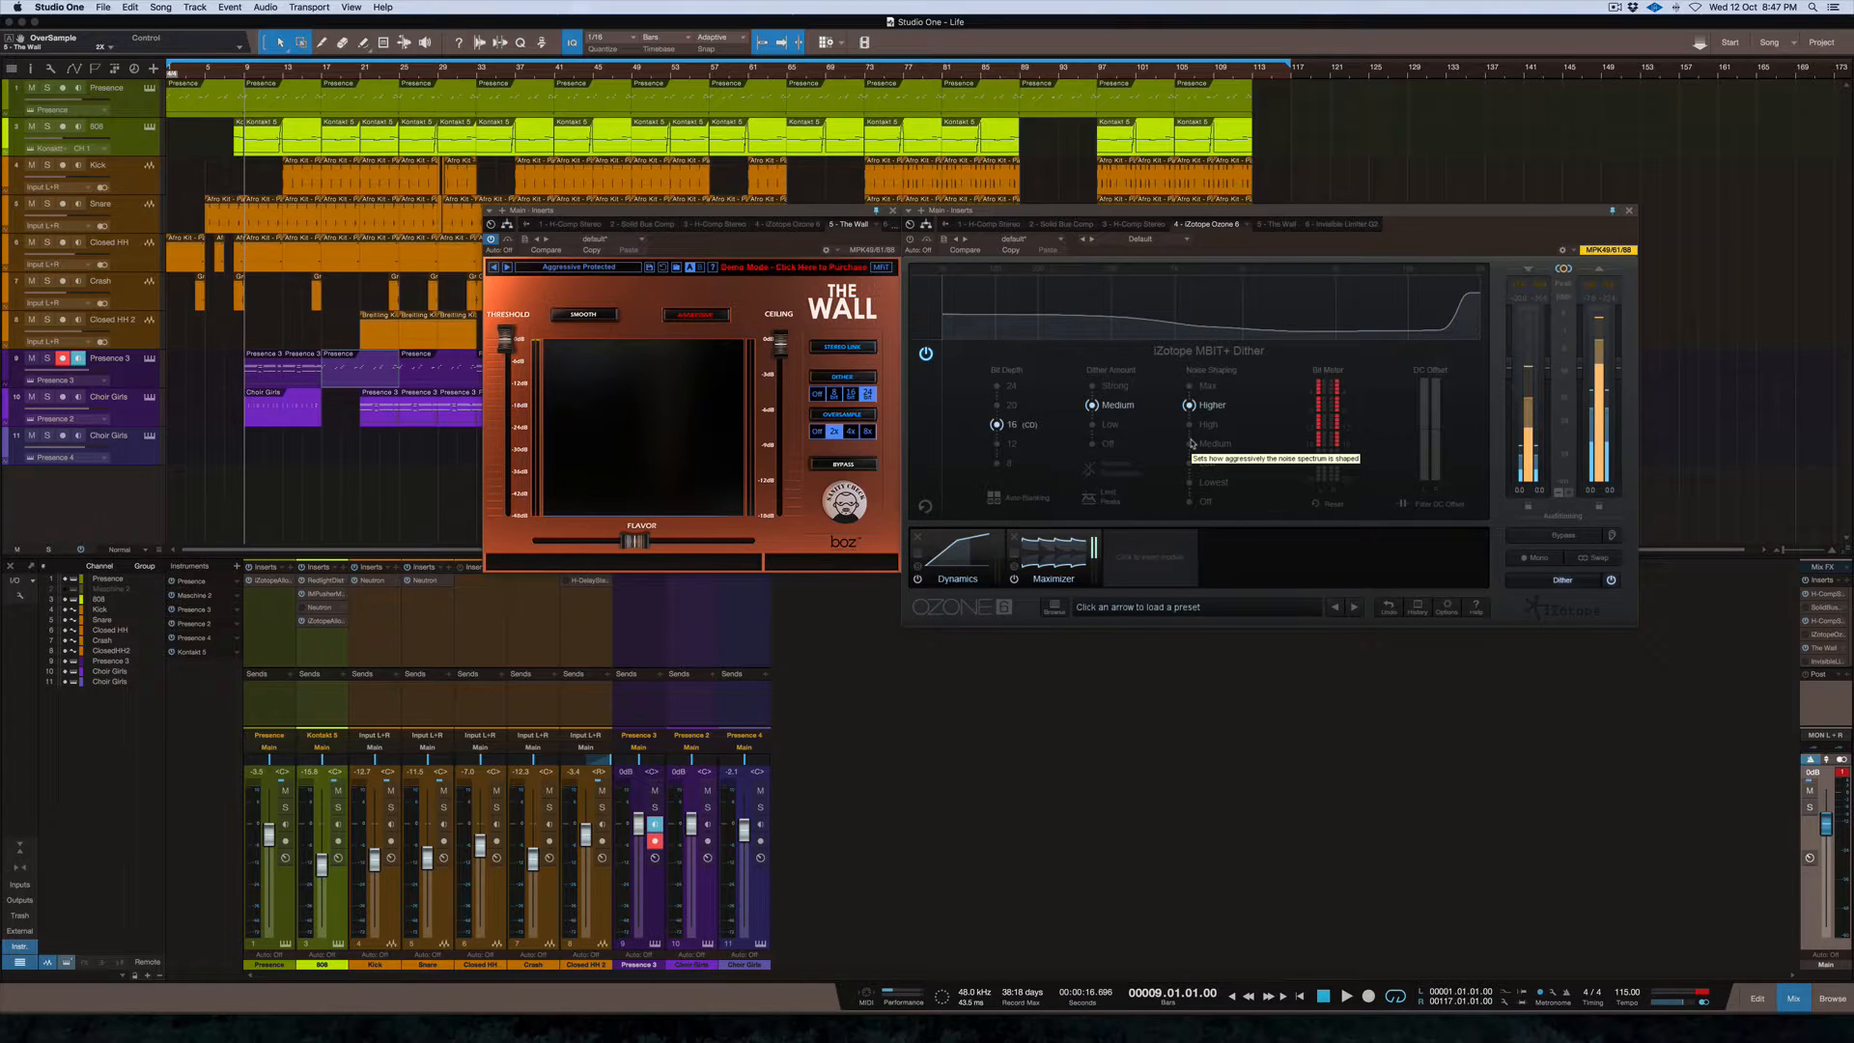
{"action": "left_click", "coordinate": [837, 417]}
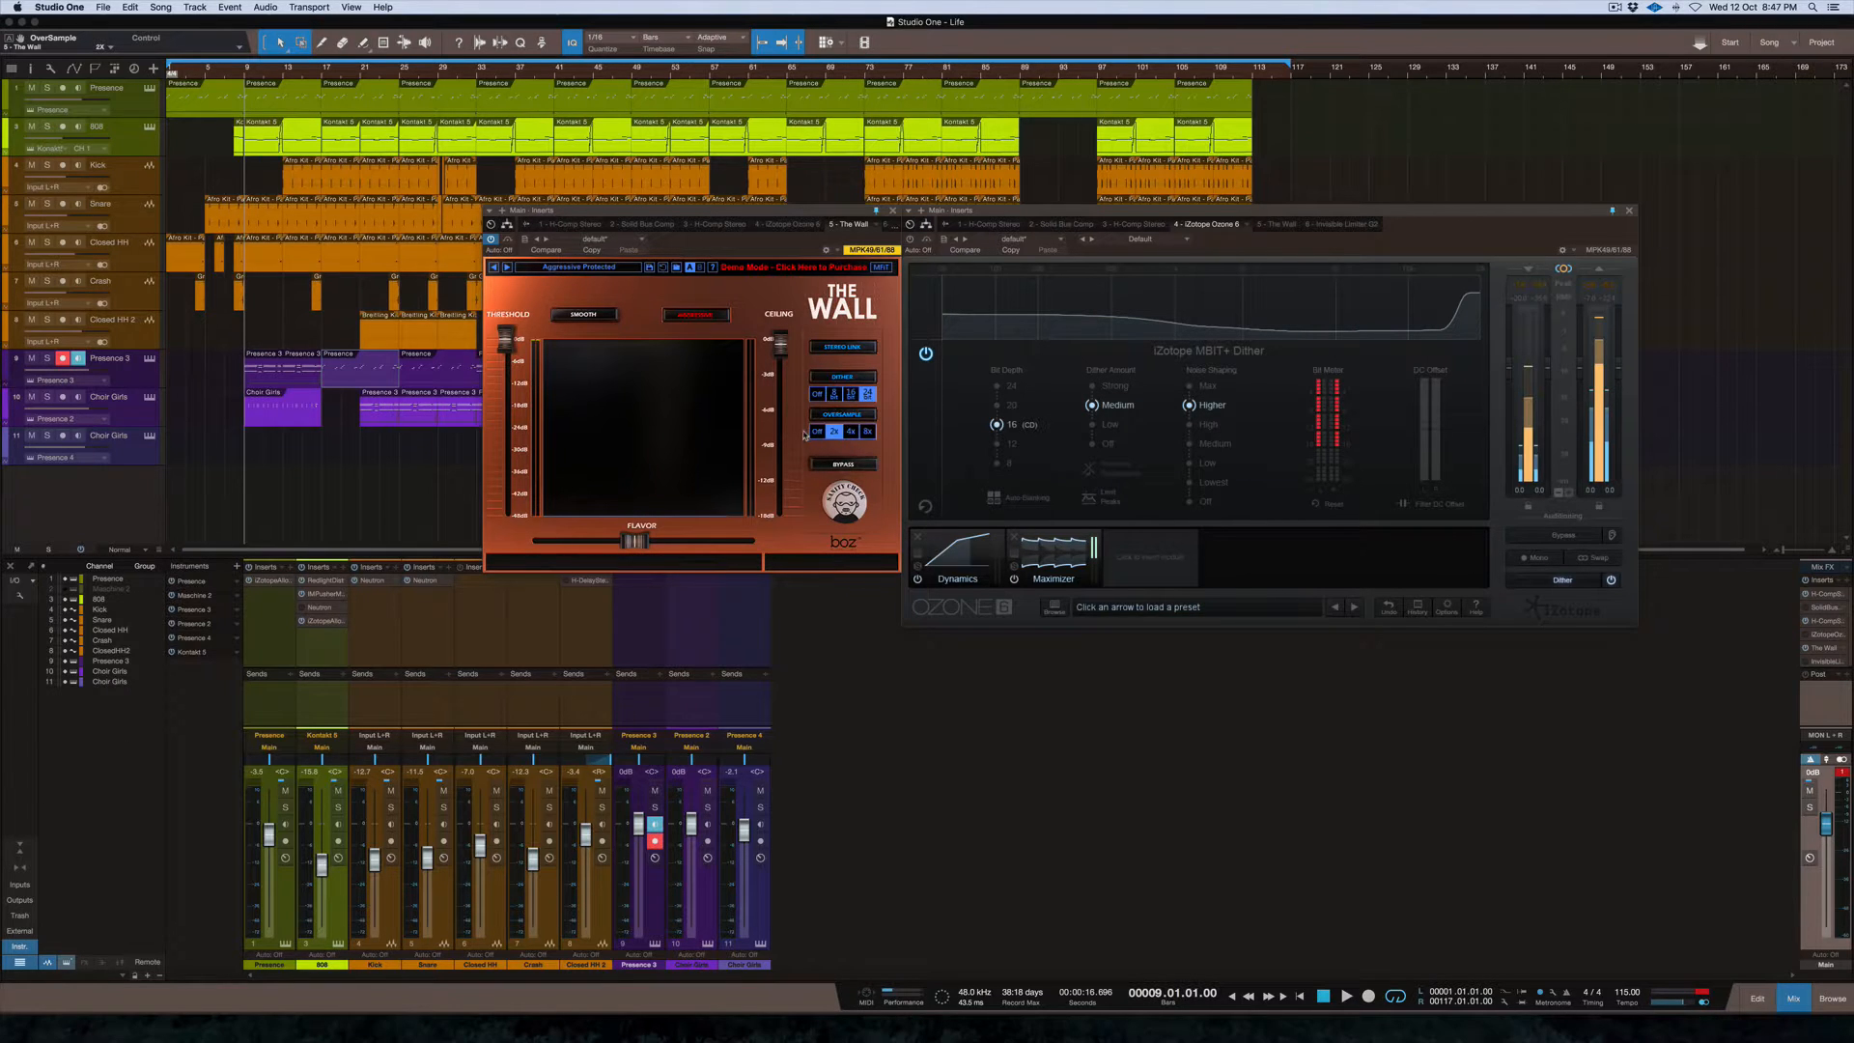
{"action": "left_click", "coordinate": [847, 466]}
{"action": "left_click", "coordinate": [844, 499]}
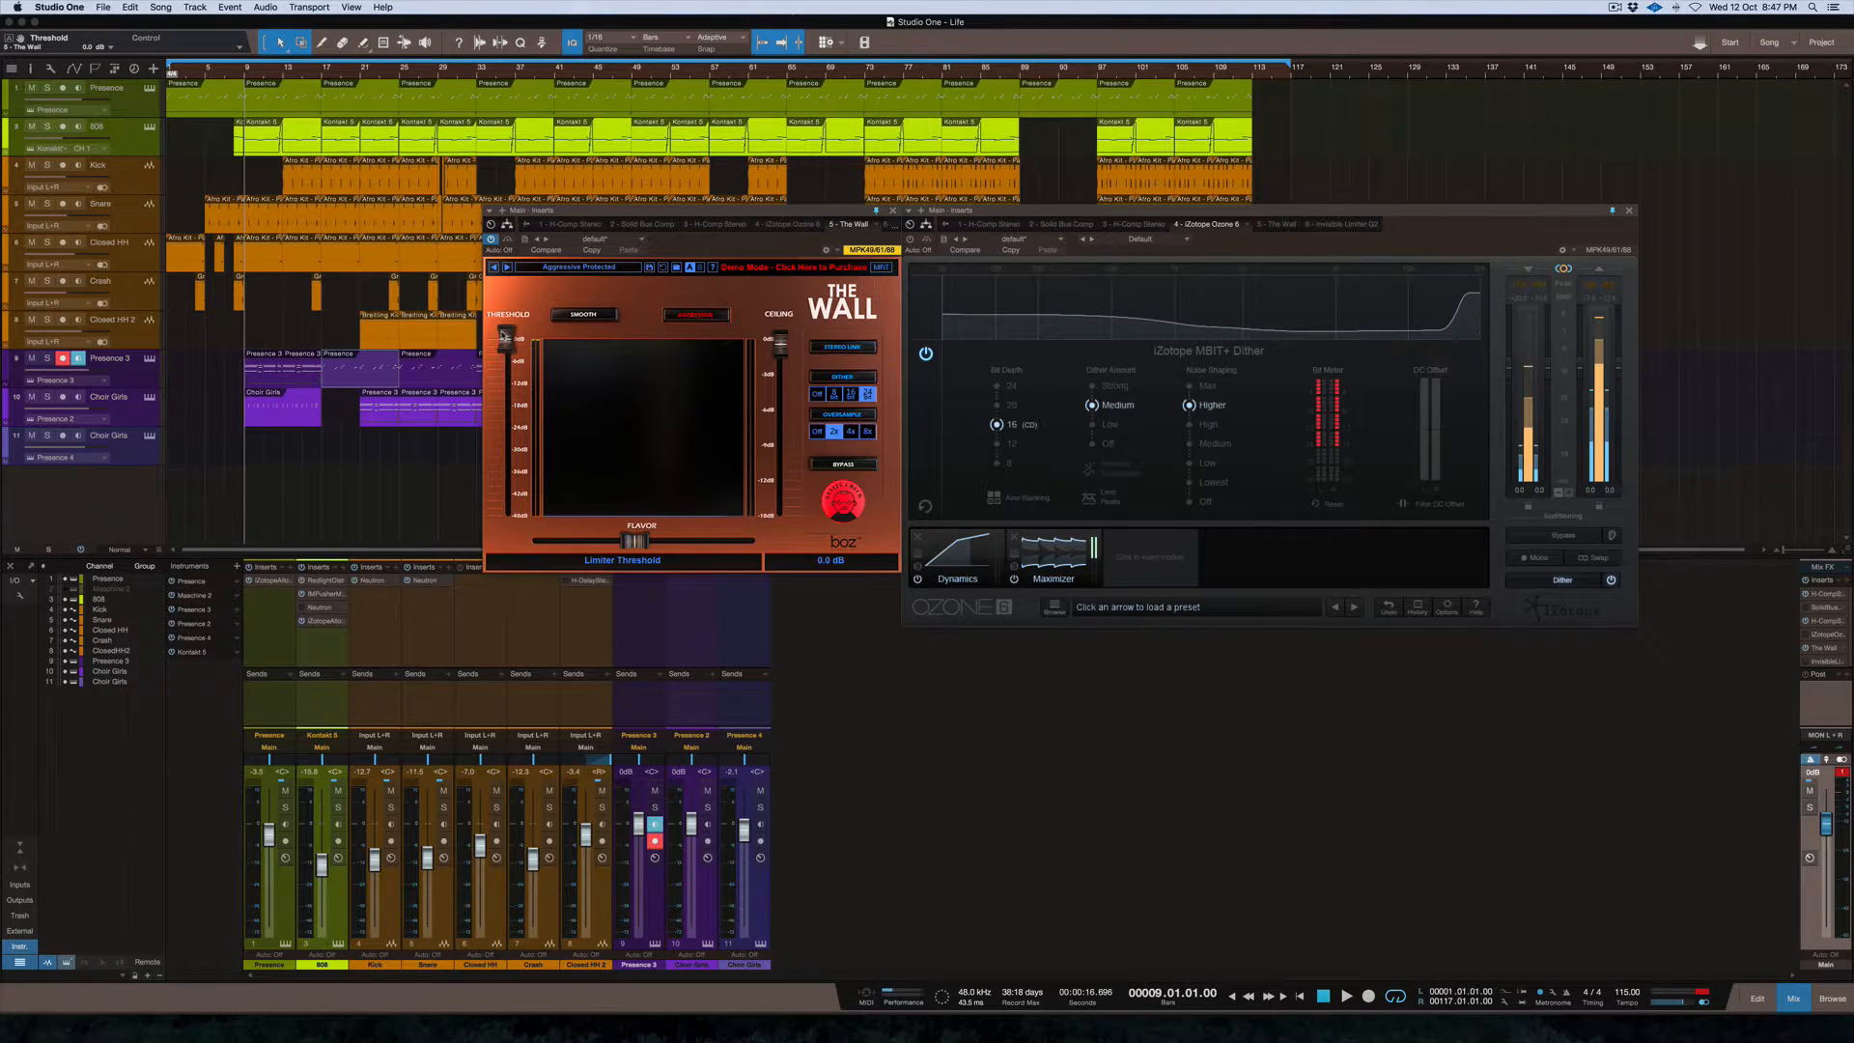
Lower The Wall's threshold to about -16.8 dB and play the mix to audition the volume-matched limiting
{"action": "left_click_drag", "start_coordinate": [504, 336], "coordinate": [505, 404]}
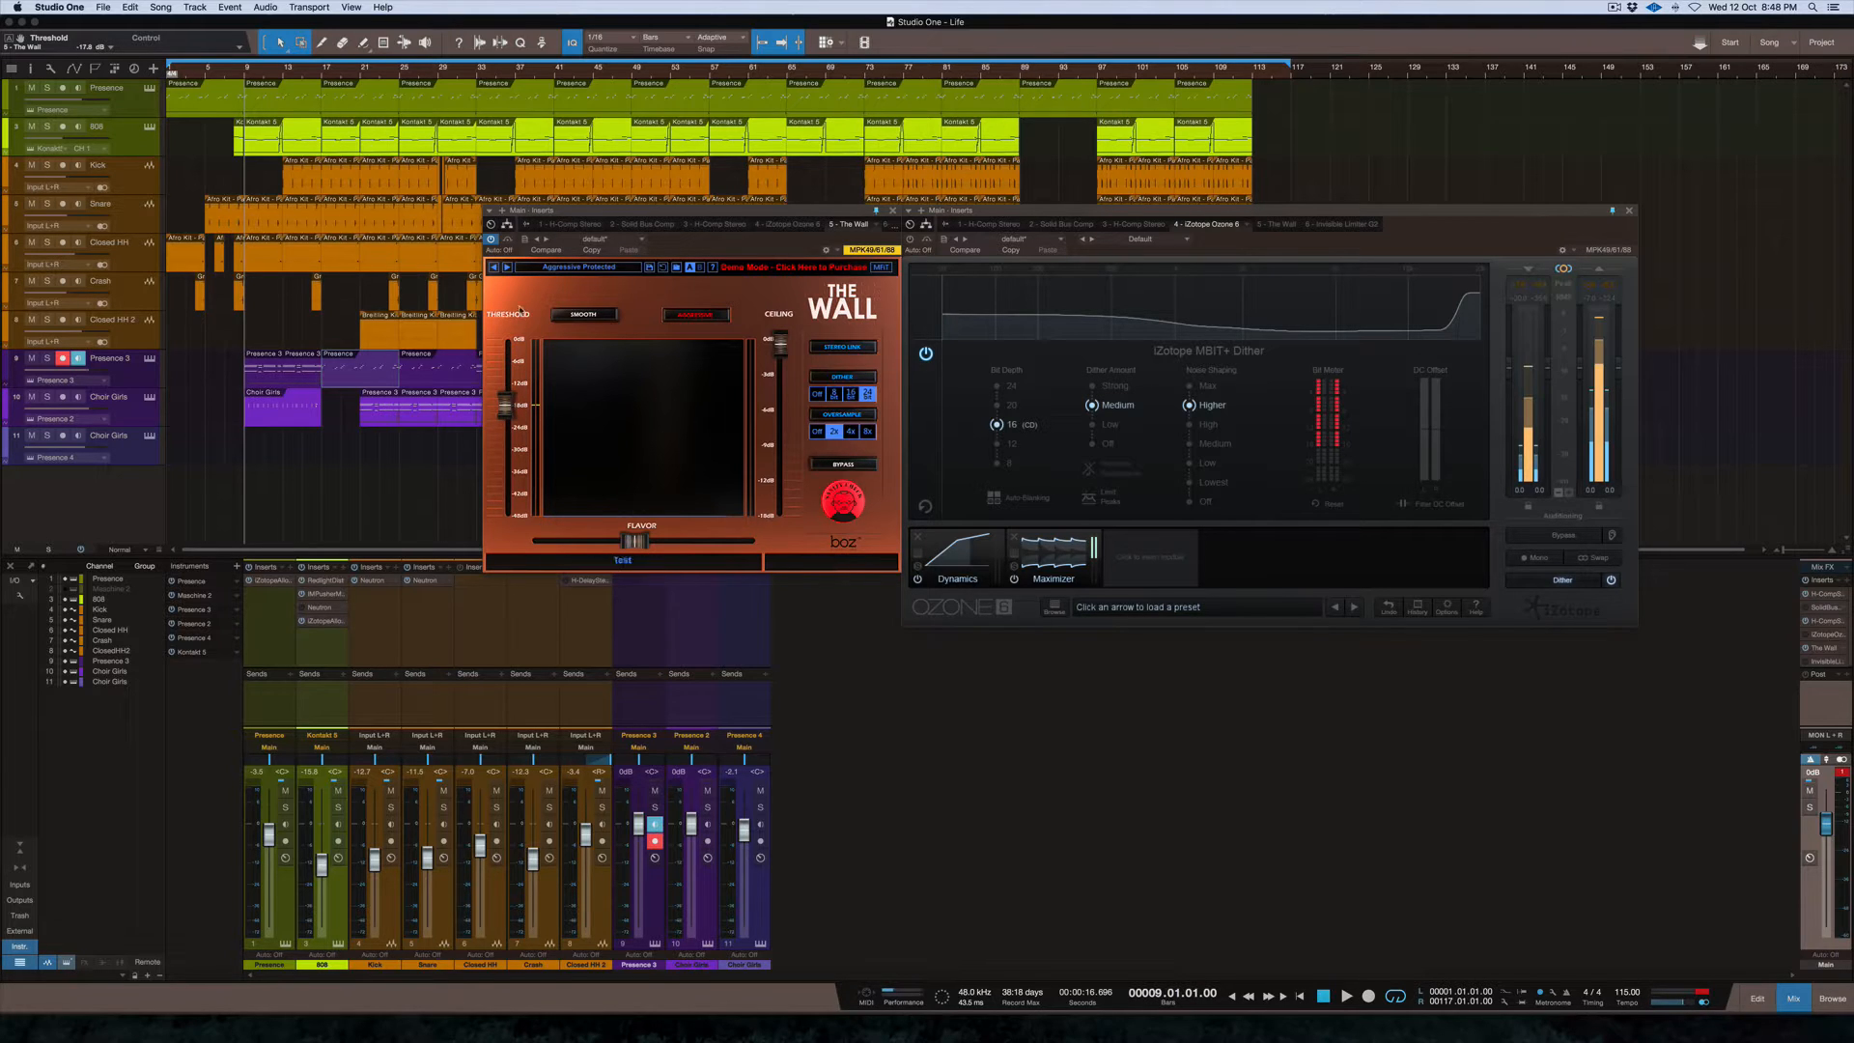
{"action": "mouse_move", "coordinate": [502, 406]}
{"action": "left_mouse_down"}
{"action": "mouse_move", "coordinate": [503, 330]}
{"action": "mouse_move", "coordinate": [508, 406]}
{"action": "left_mouse_up"}
{"action": "key", "text": "space"}
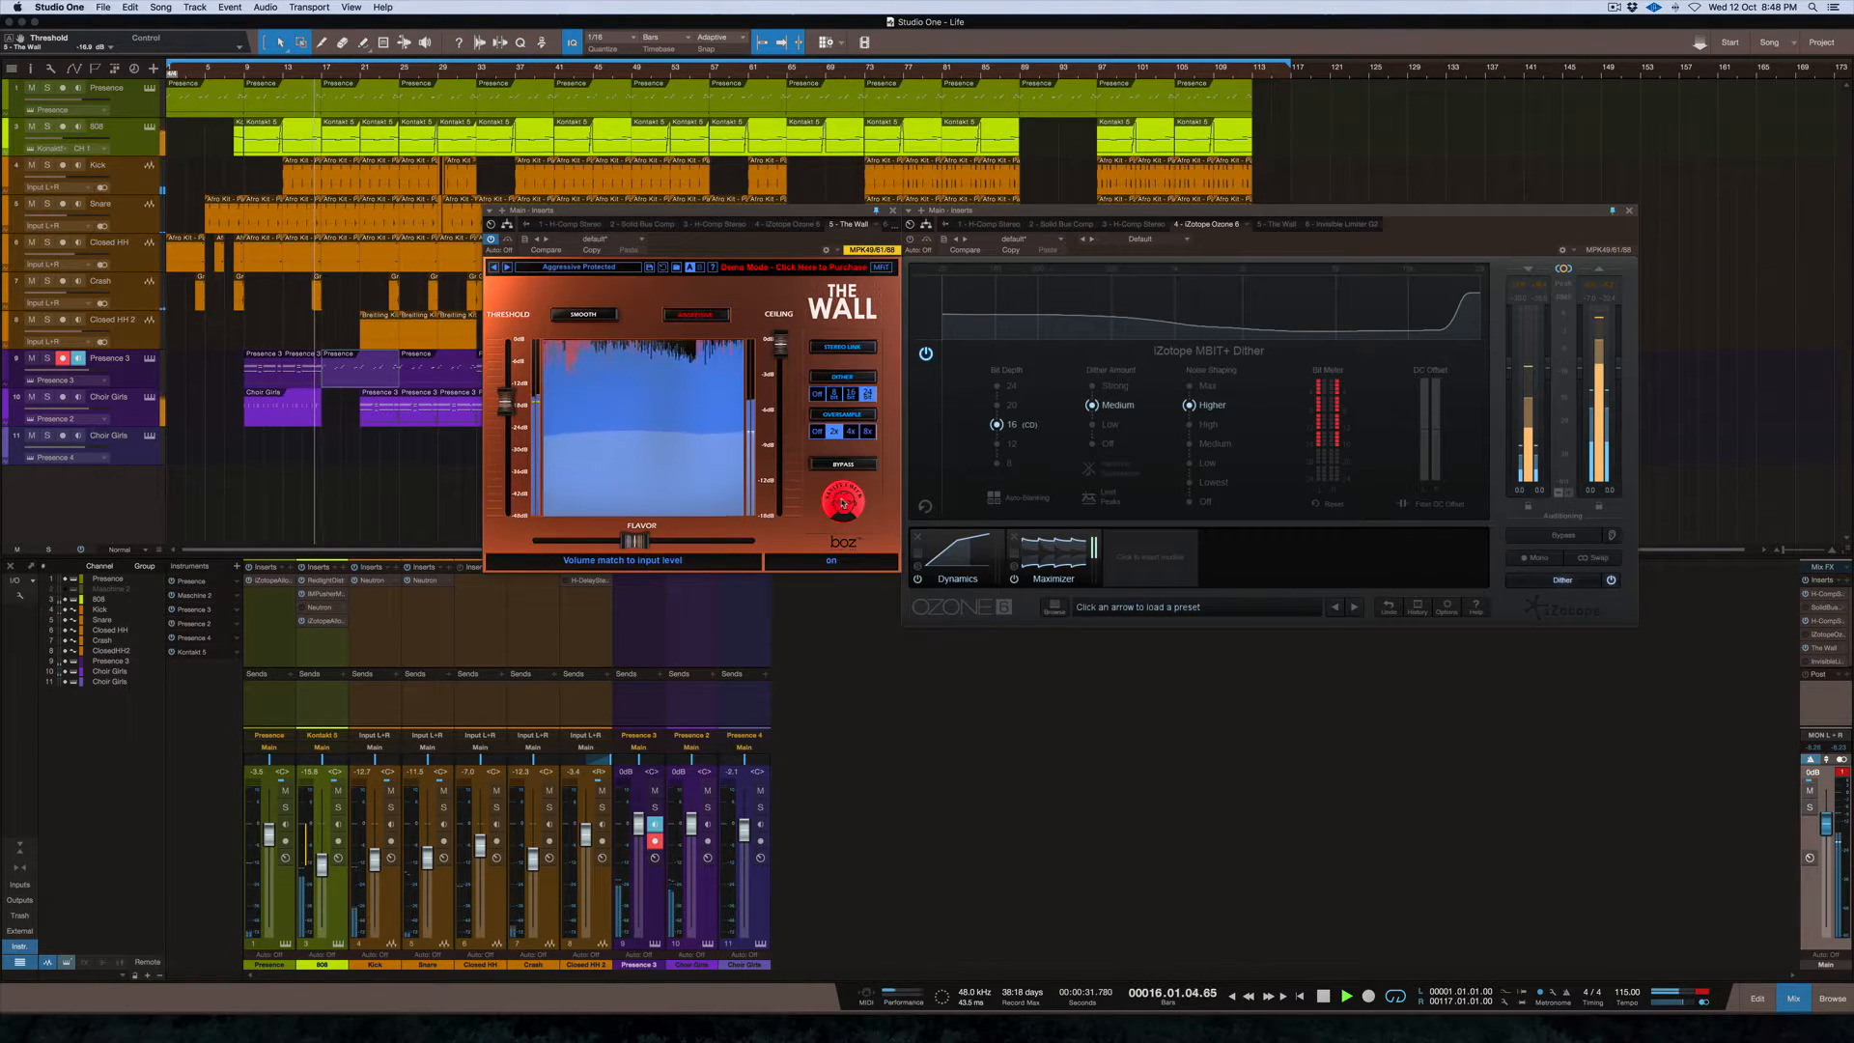
{"action": "key", "text": "space"}
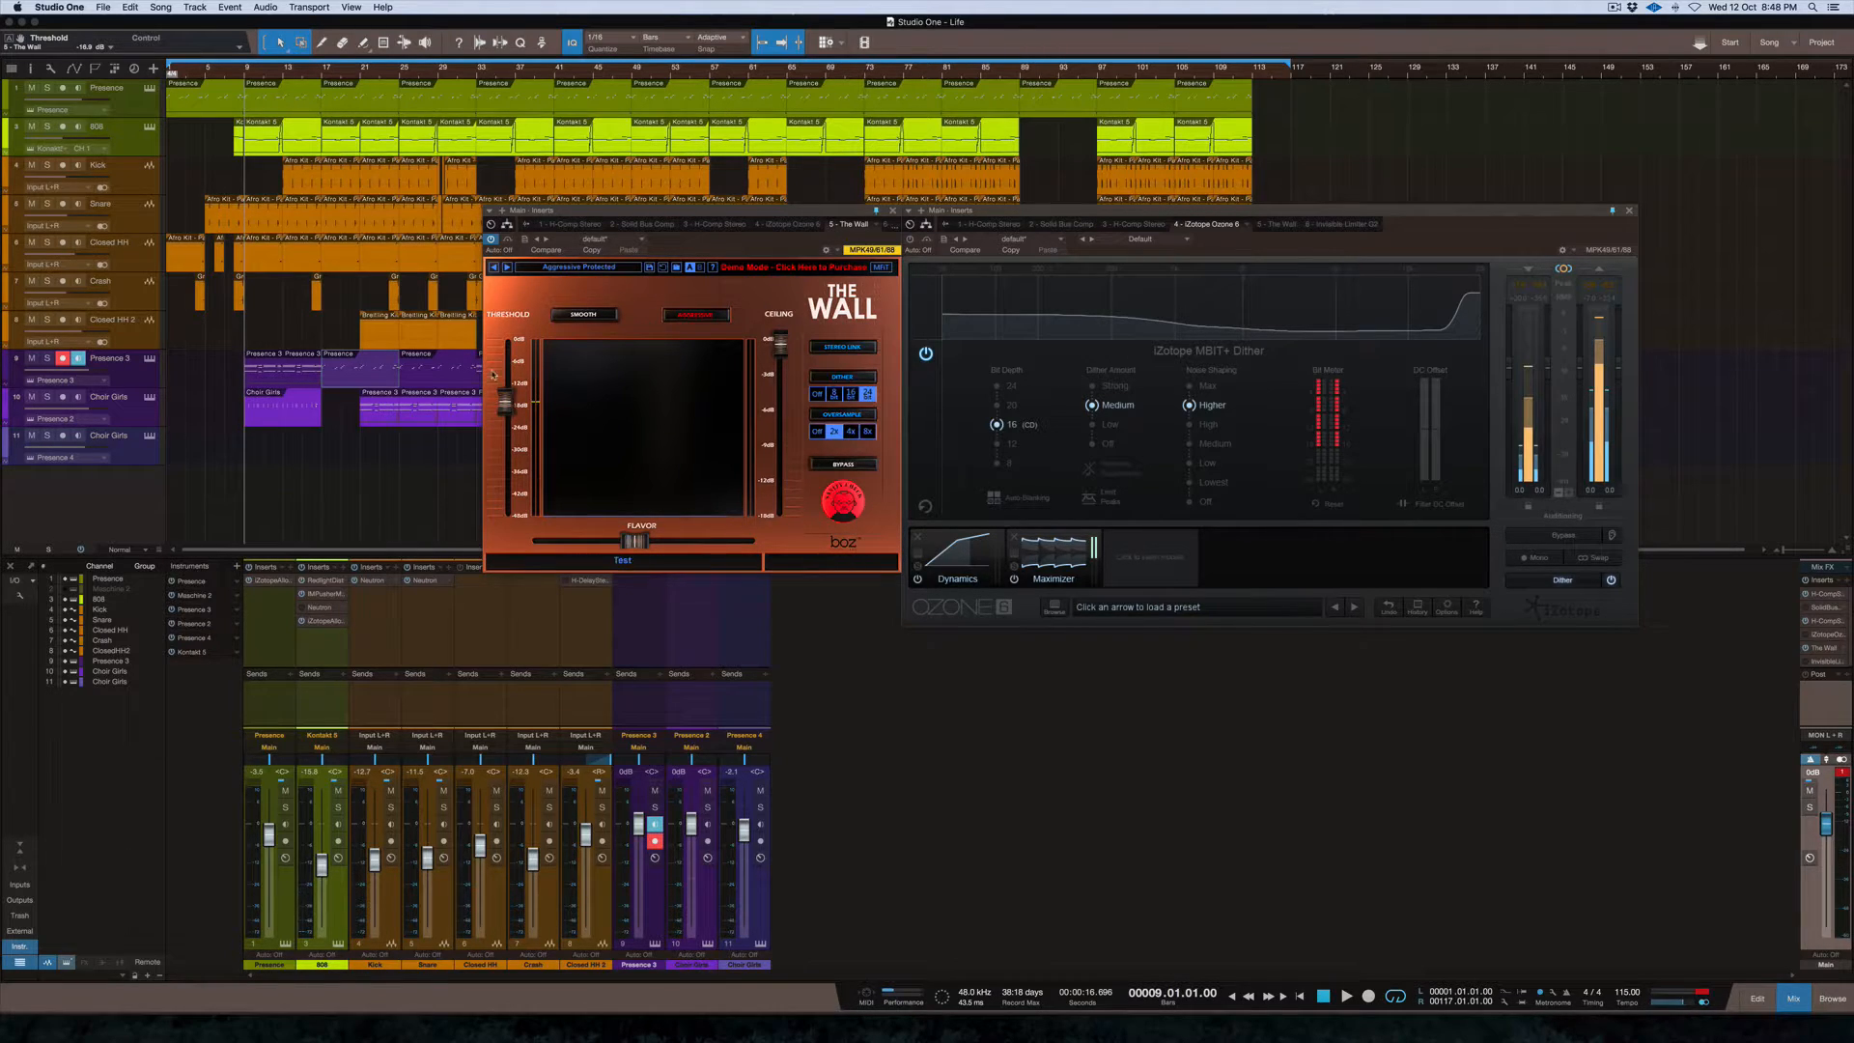
Play the mix while pulling The Wall's threshold down to about -40.6 dB, and stop playback
{"action": "key", "text": "space"}
{"action": "left_click_drag", "start_coordinate": [504, 403], "coordinate": [503, 506]}
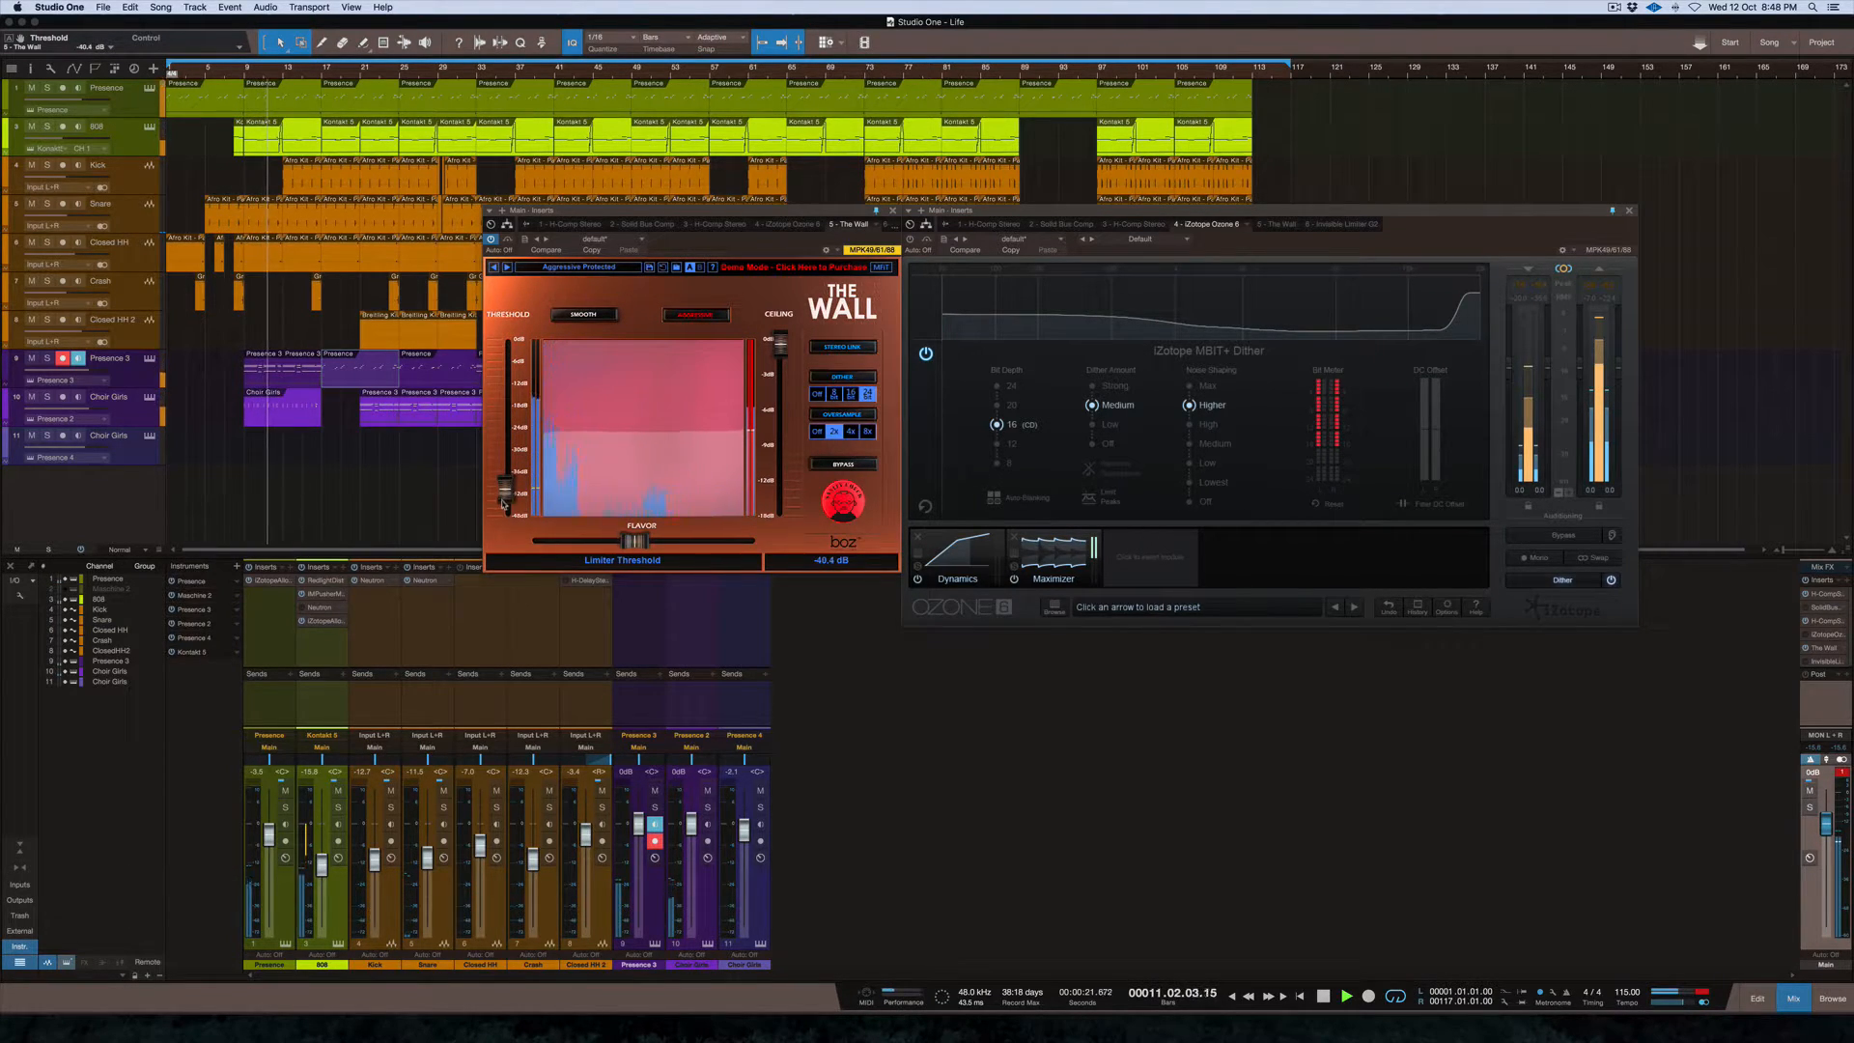
{"action": "key", "text": "space"}
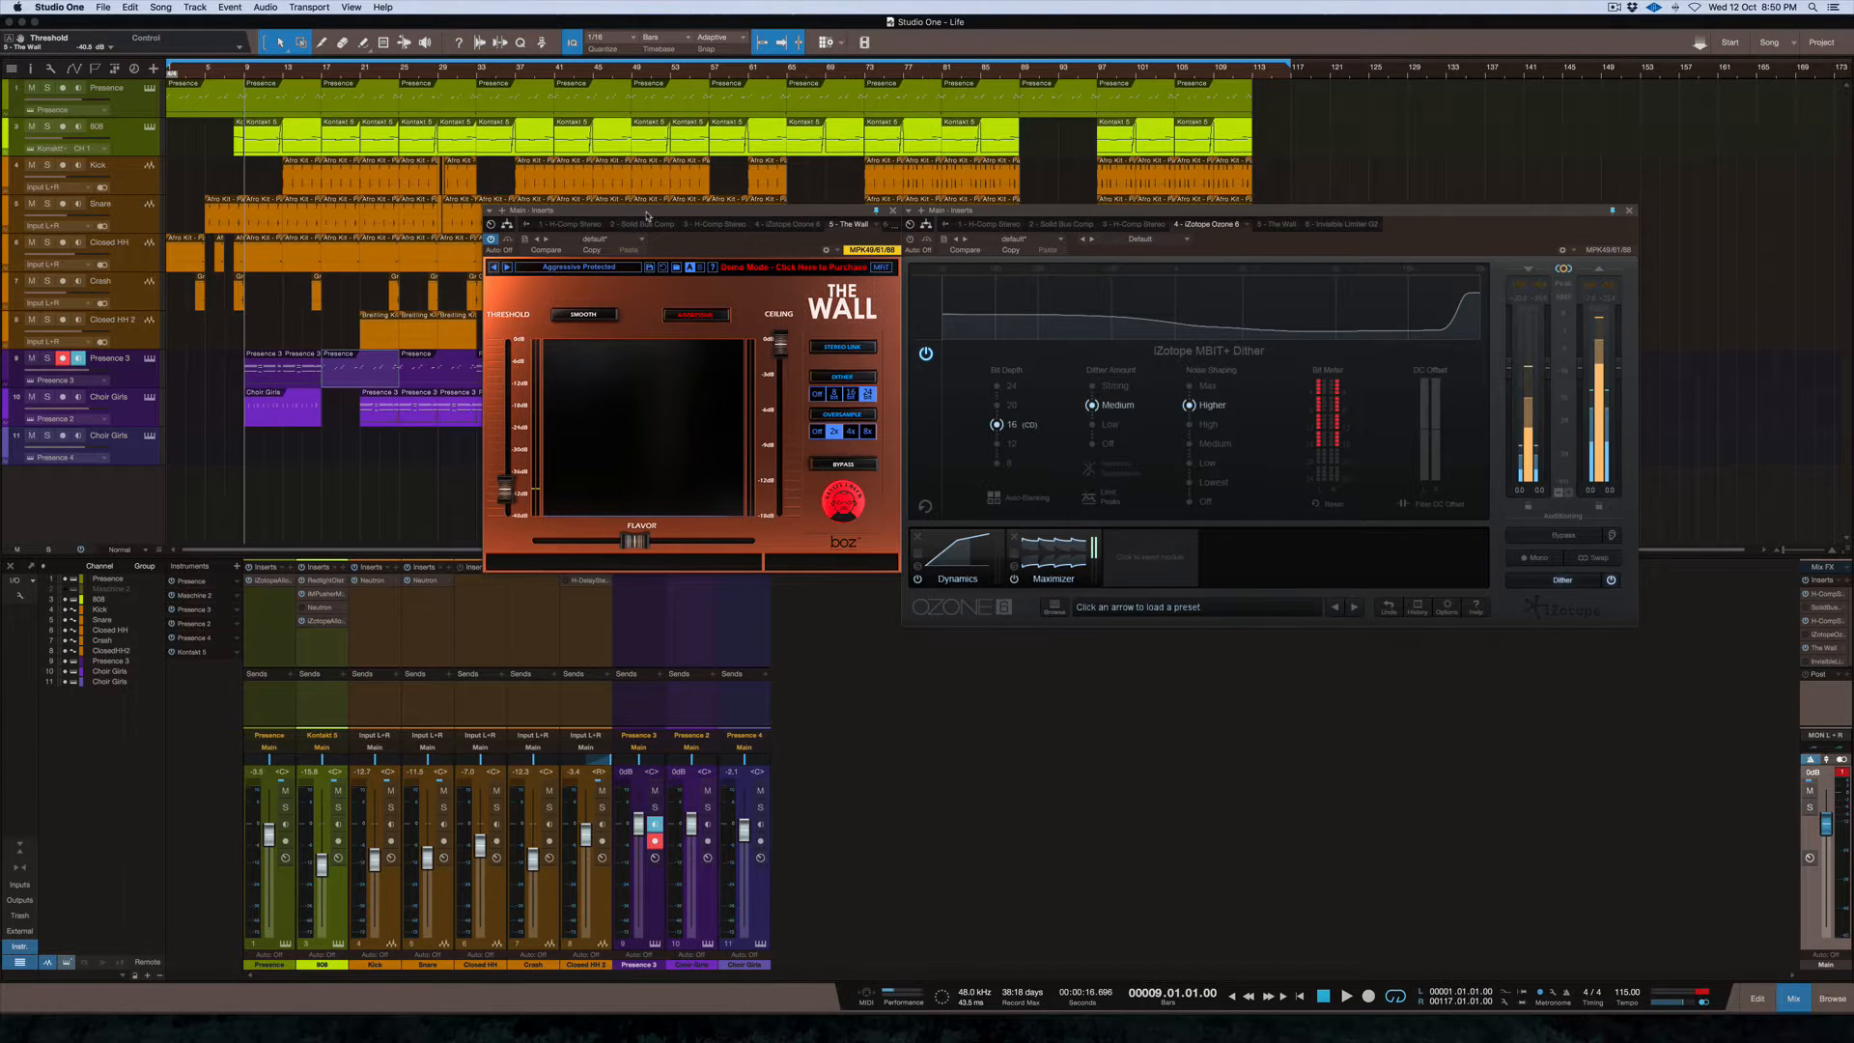
Raise The Wall's threshold to 0 dB, start playback, and gradually lower the threshold to about -15.4 dB
{"action": "left_click_drag", "start_coordinate": [504, 491], "coordinate": [506, 340]}
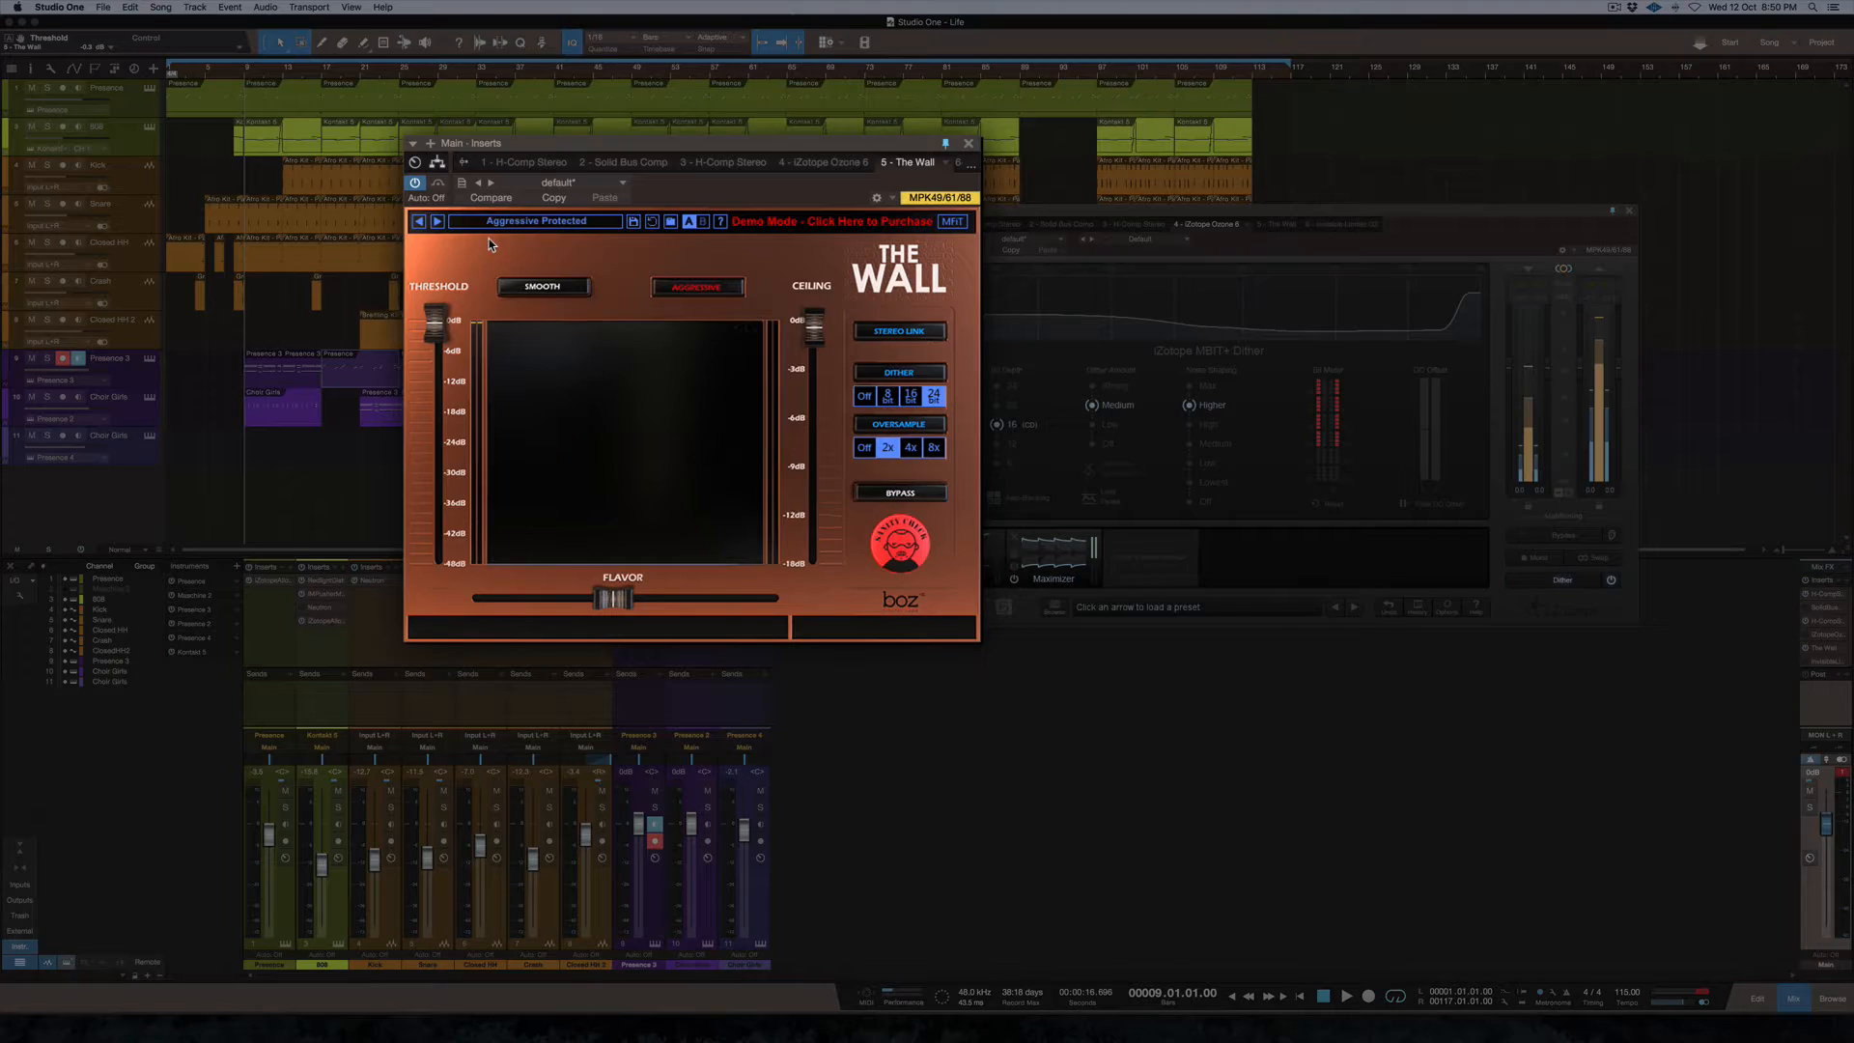
{"action": "key", "text": "space"}
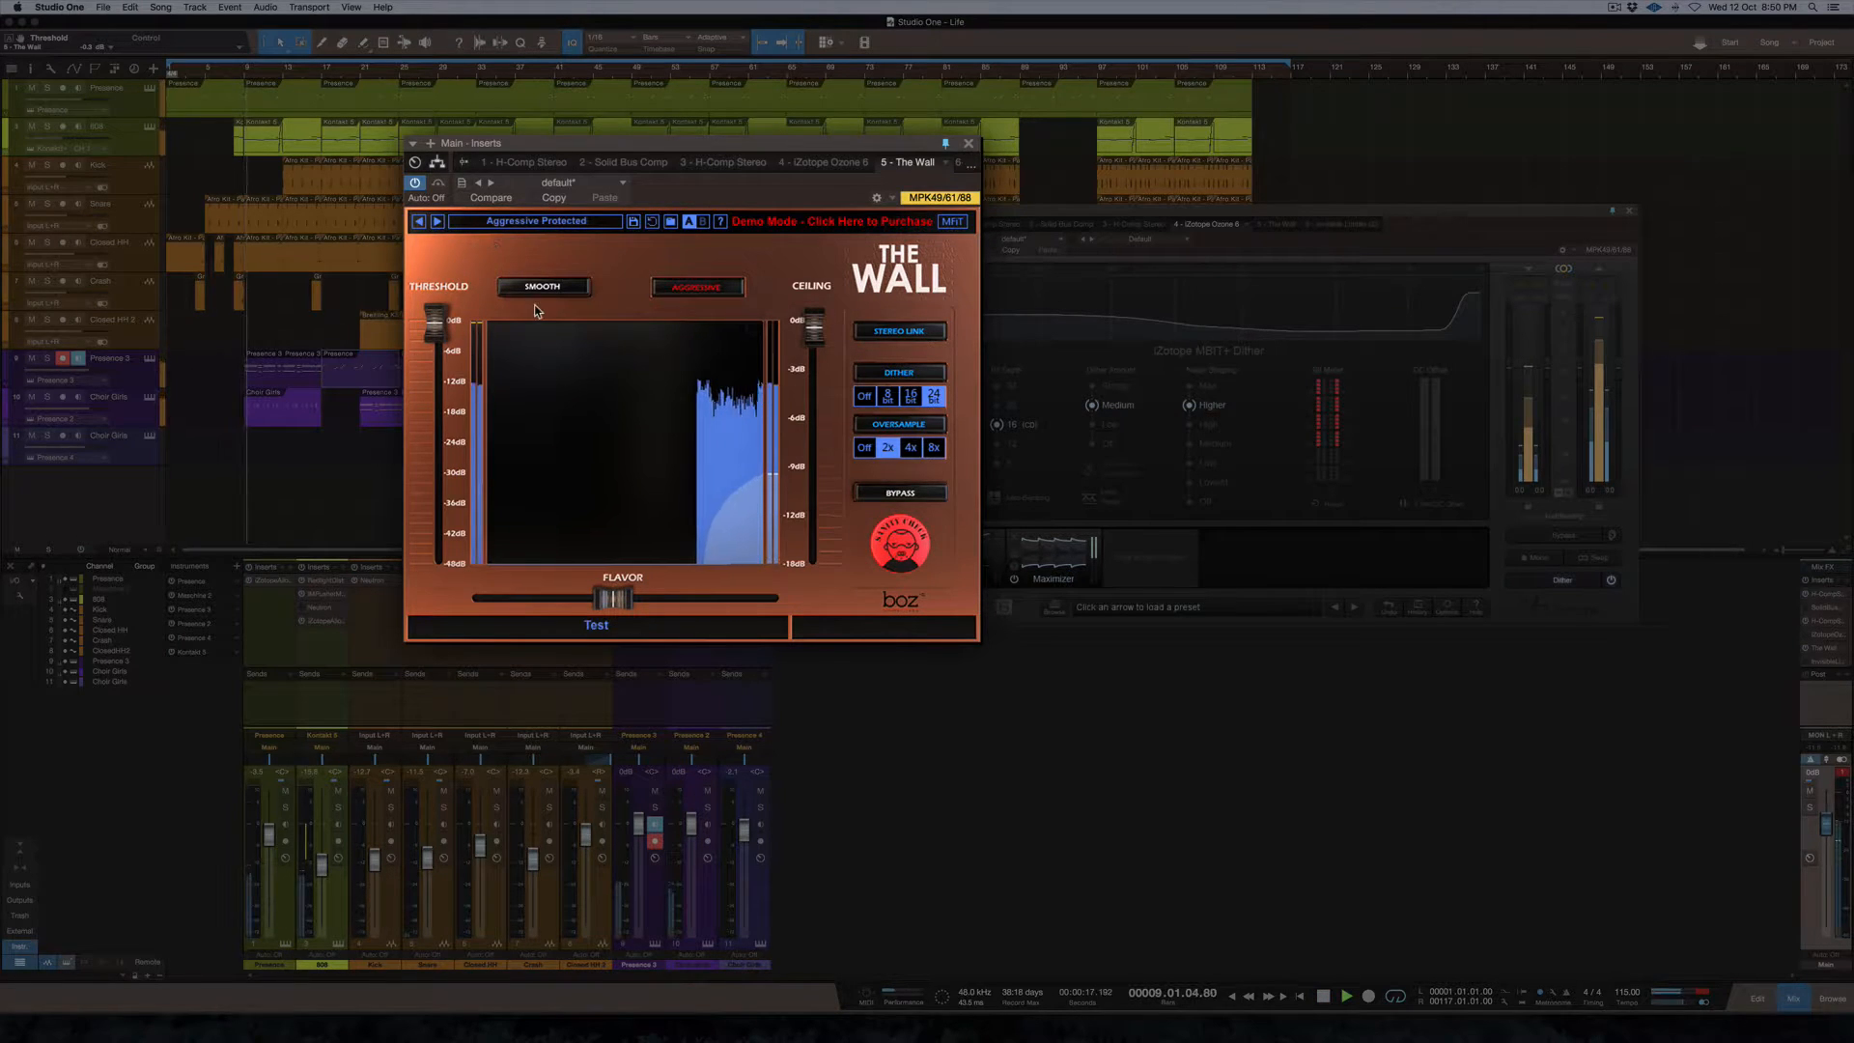
{"action": "left_click_drag", "start_coordinate": [438, 322], "coordinate": [435, 389]}
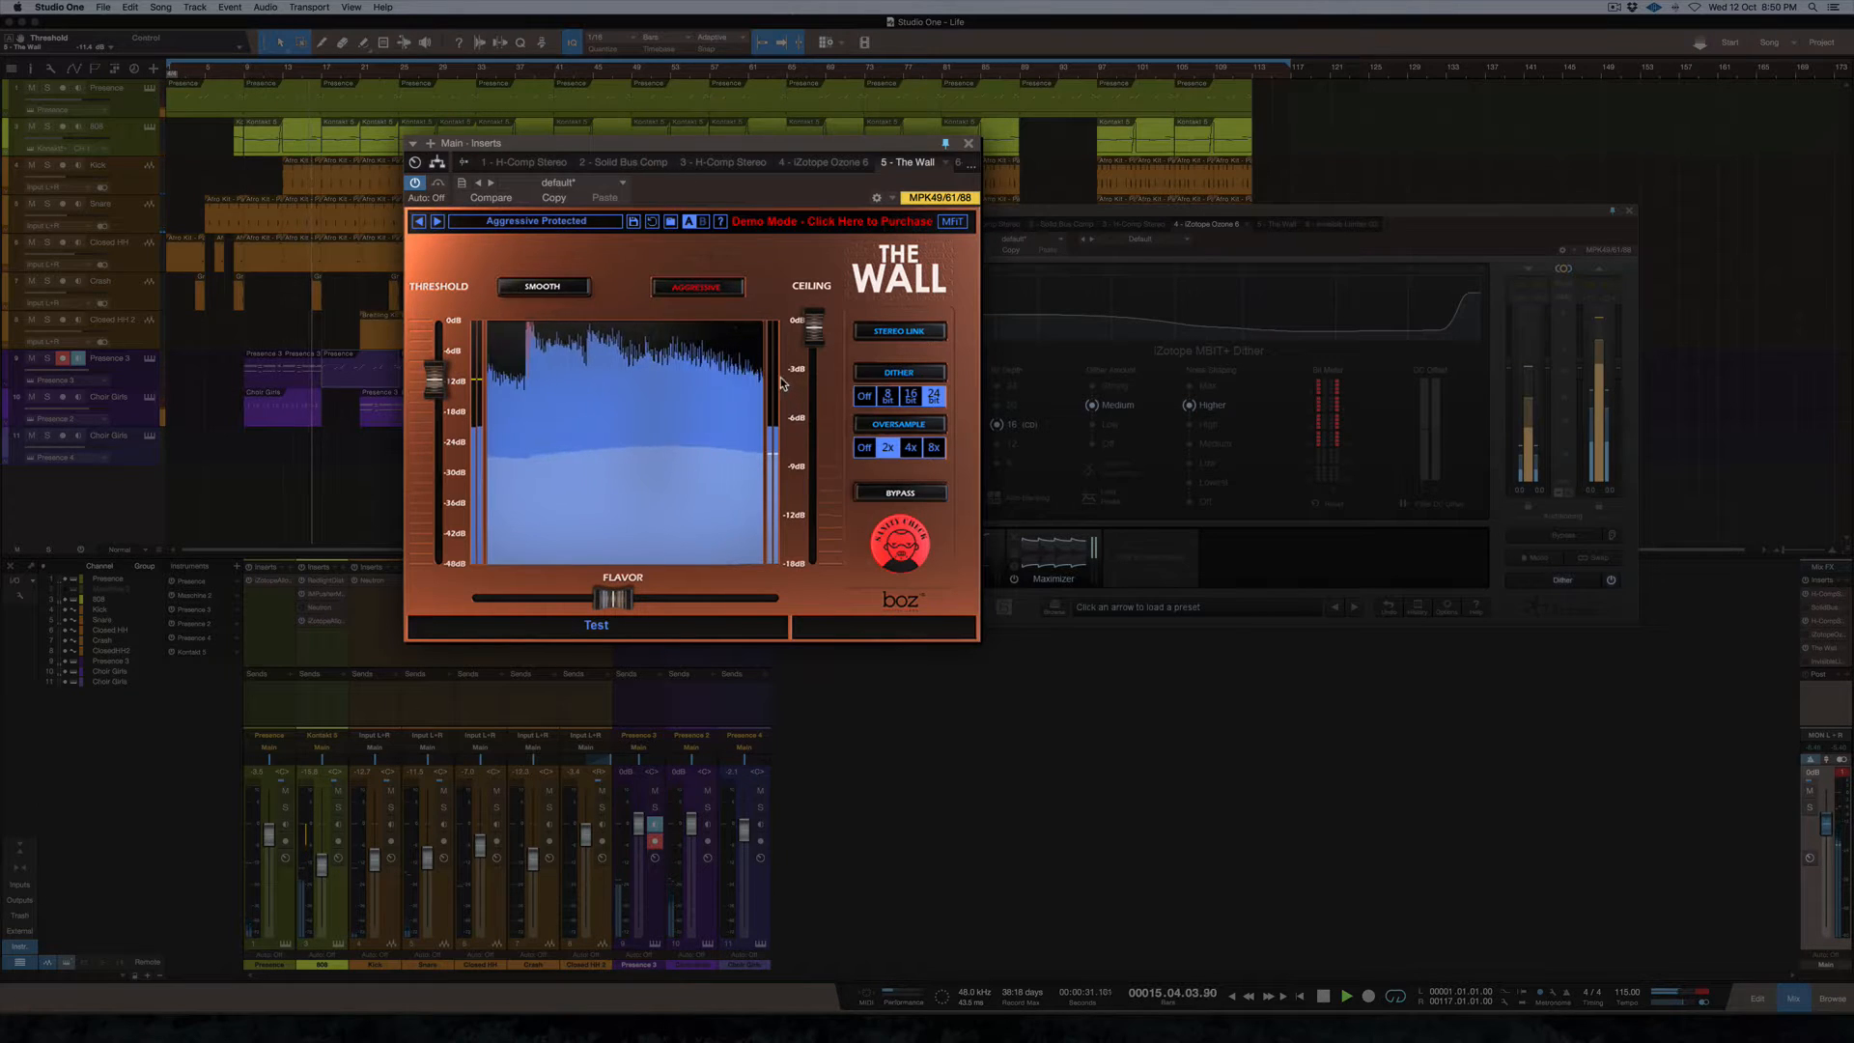
{"action": "left_click_drag", "start_coordinate": [434, 379], "coordinate": [436, 410]}
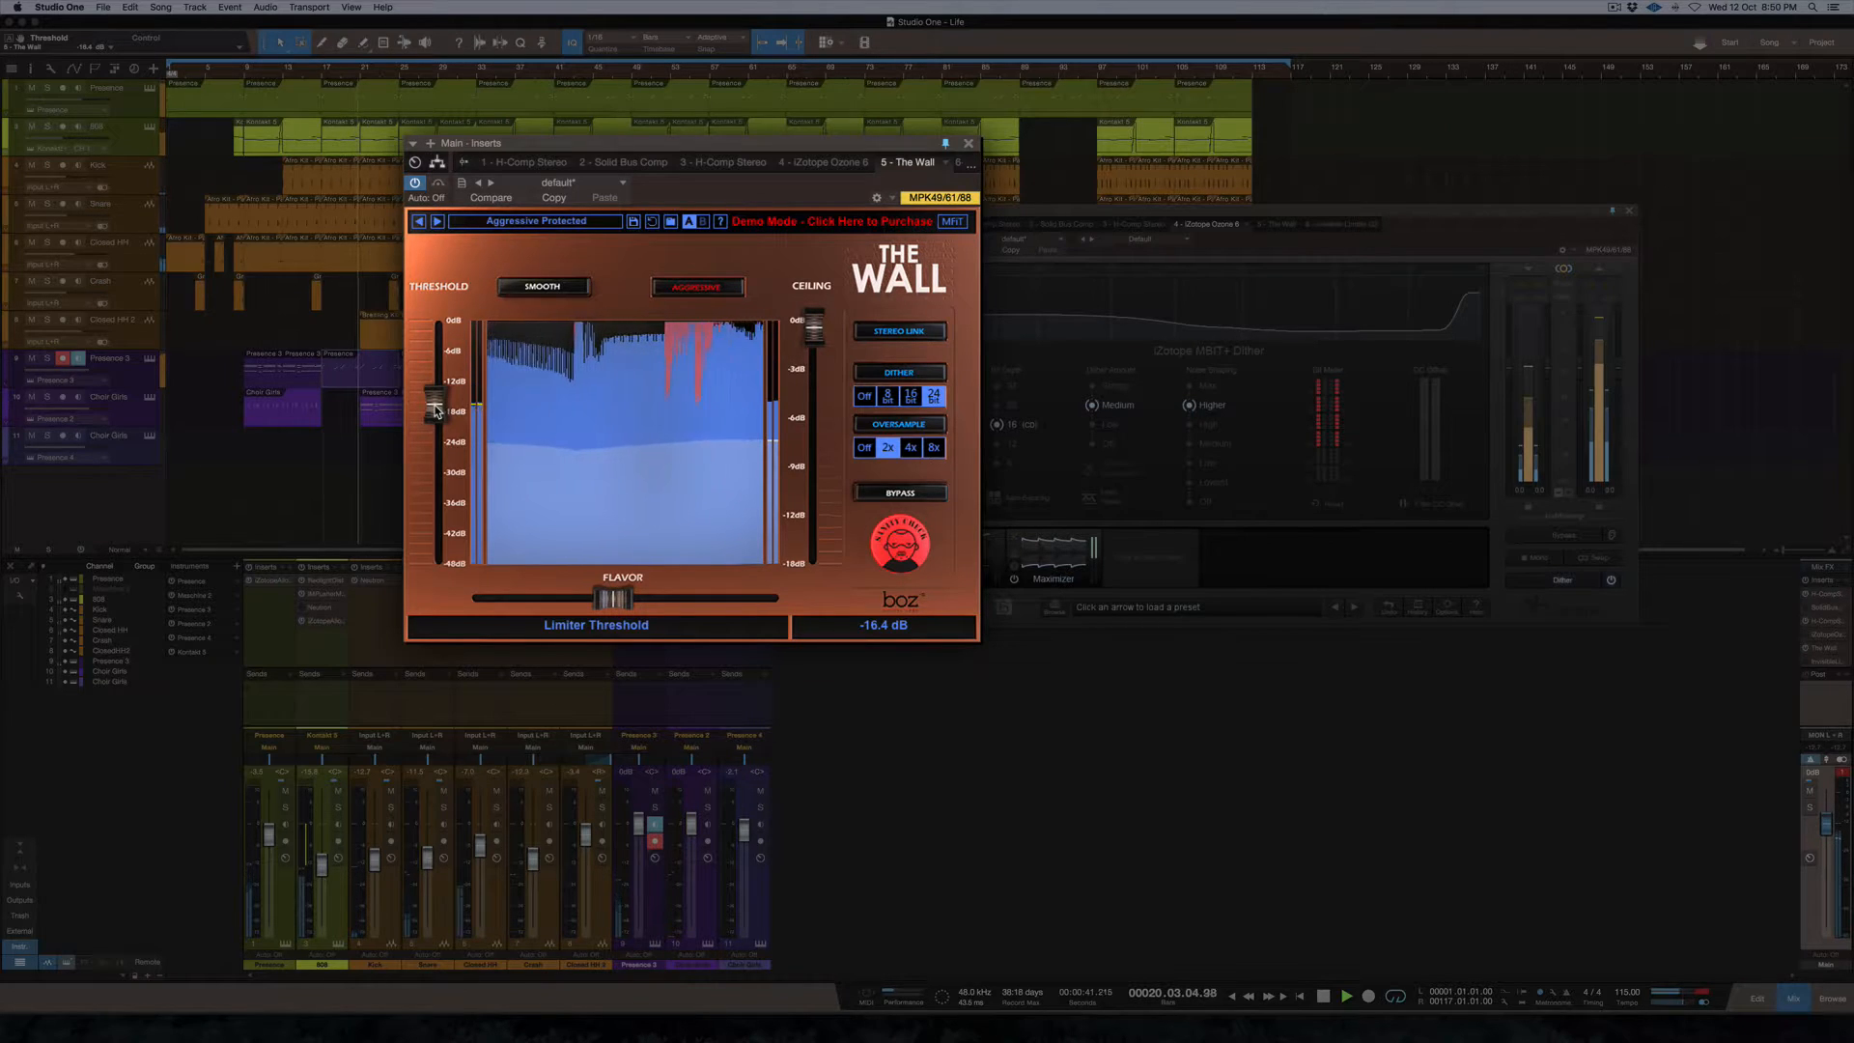
{"action": "left_click_drag", "start_coordinate": [434, 410], "coordinate": [436, 402]}
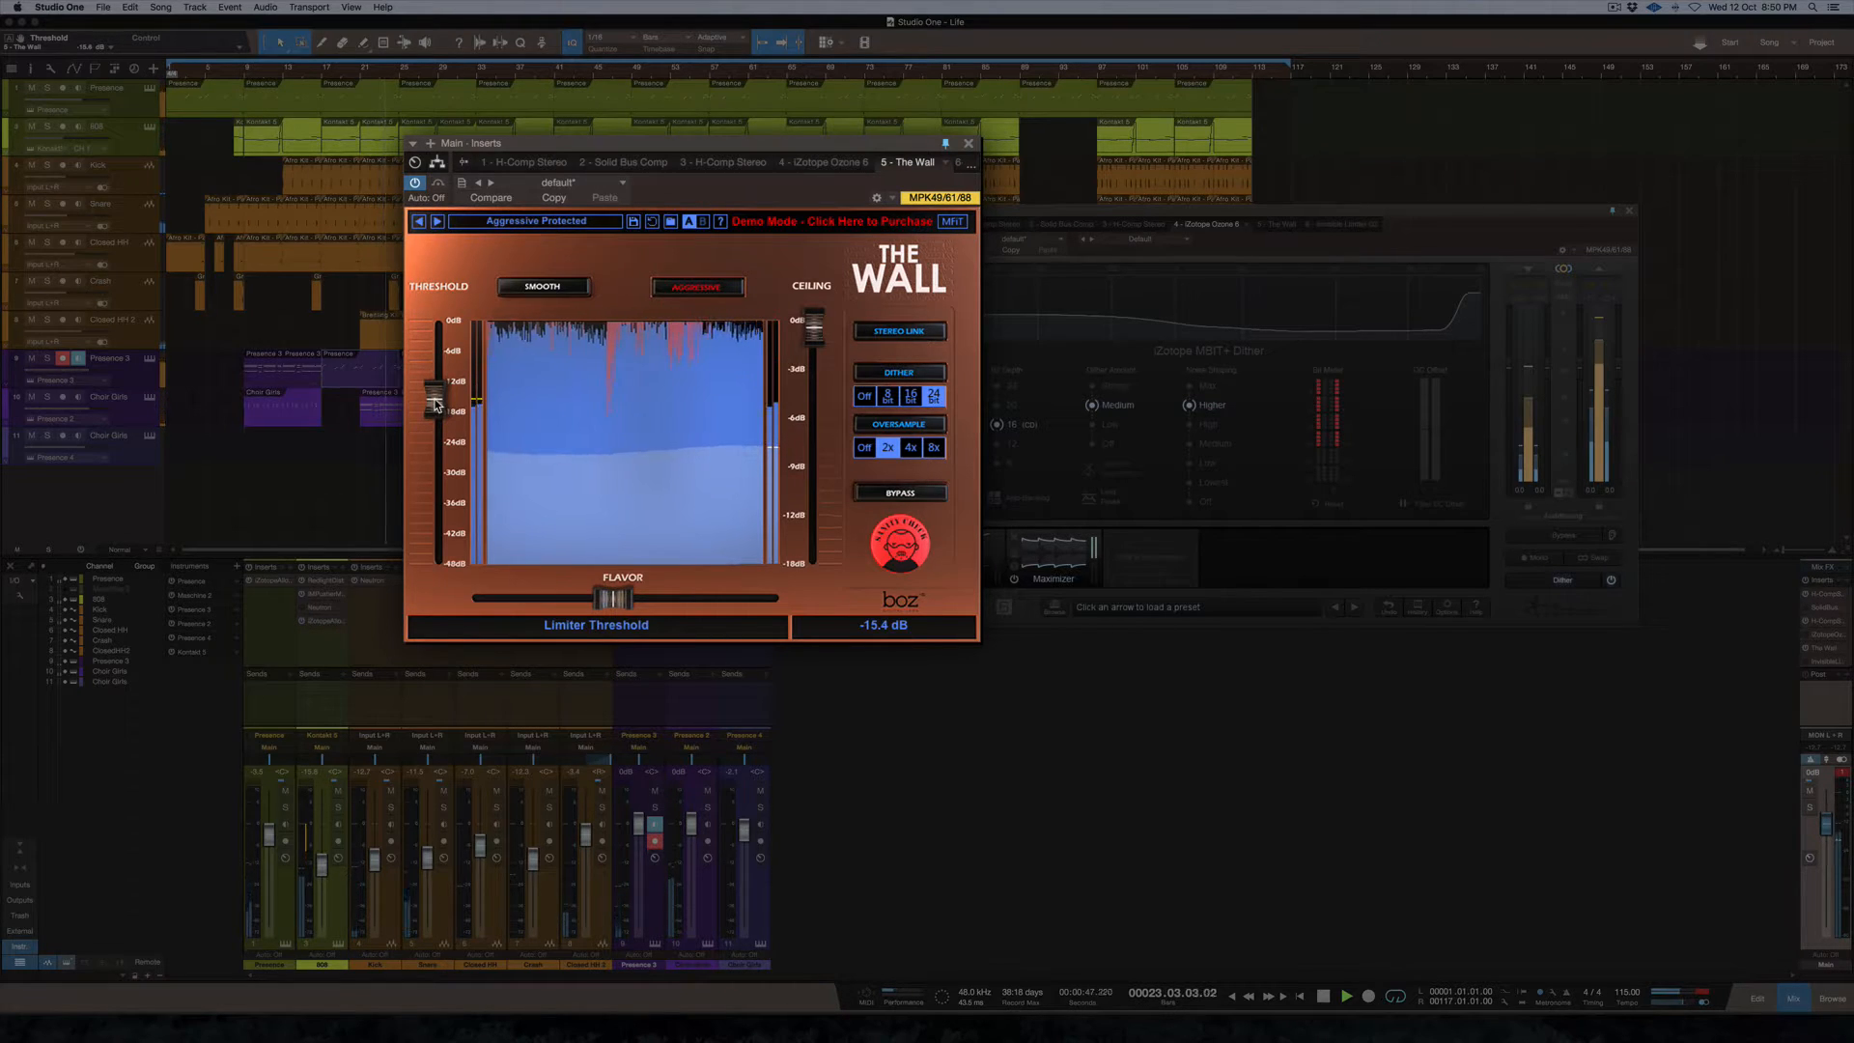
Toggle Sanity Check off, on and off again during playback to compare the limited and volume-matched levels
{"action": "left_click", "coordinate": [903, 534]}
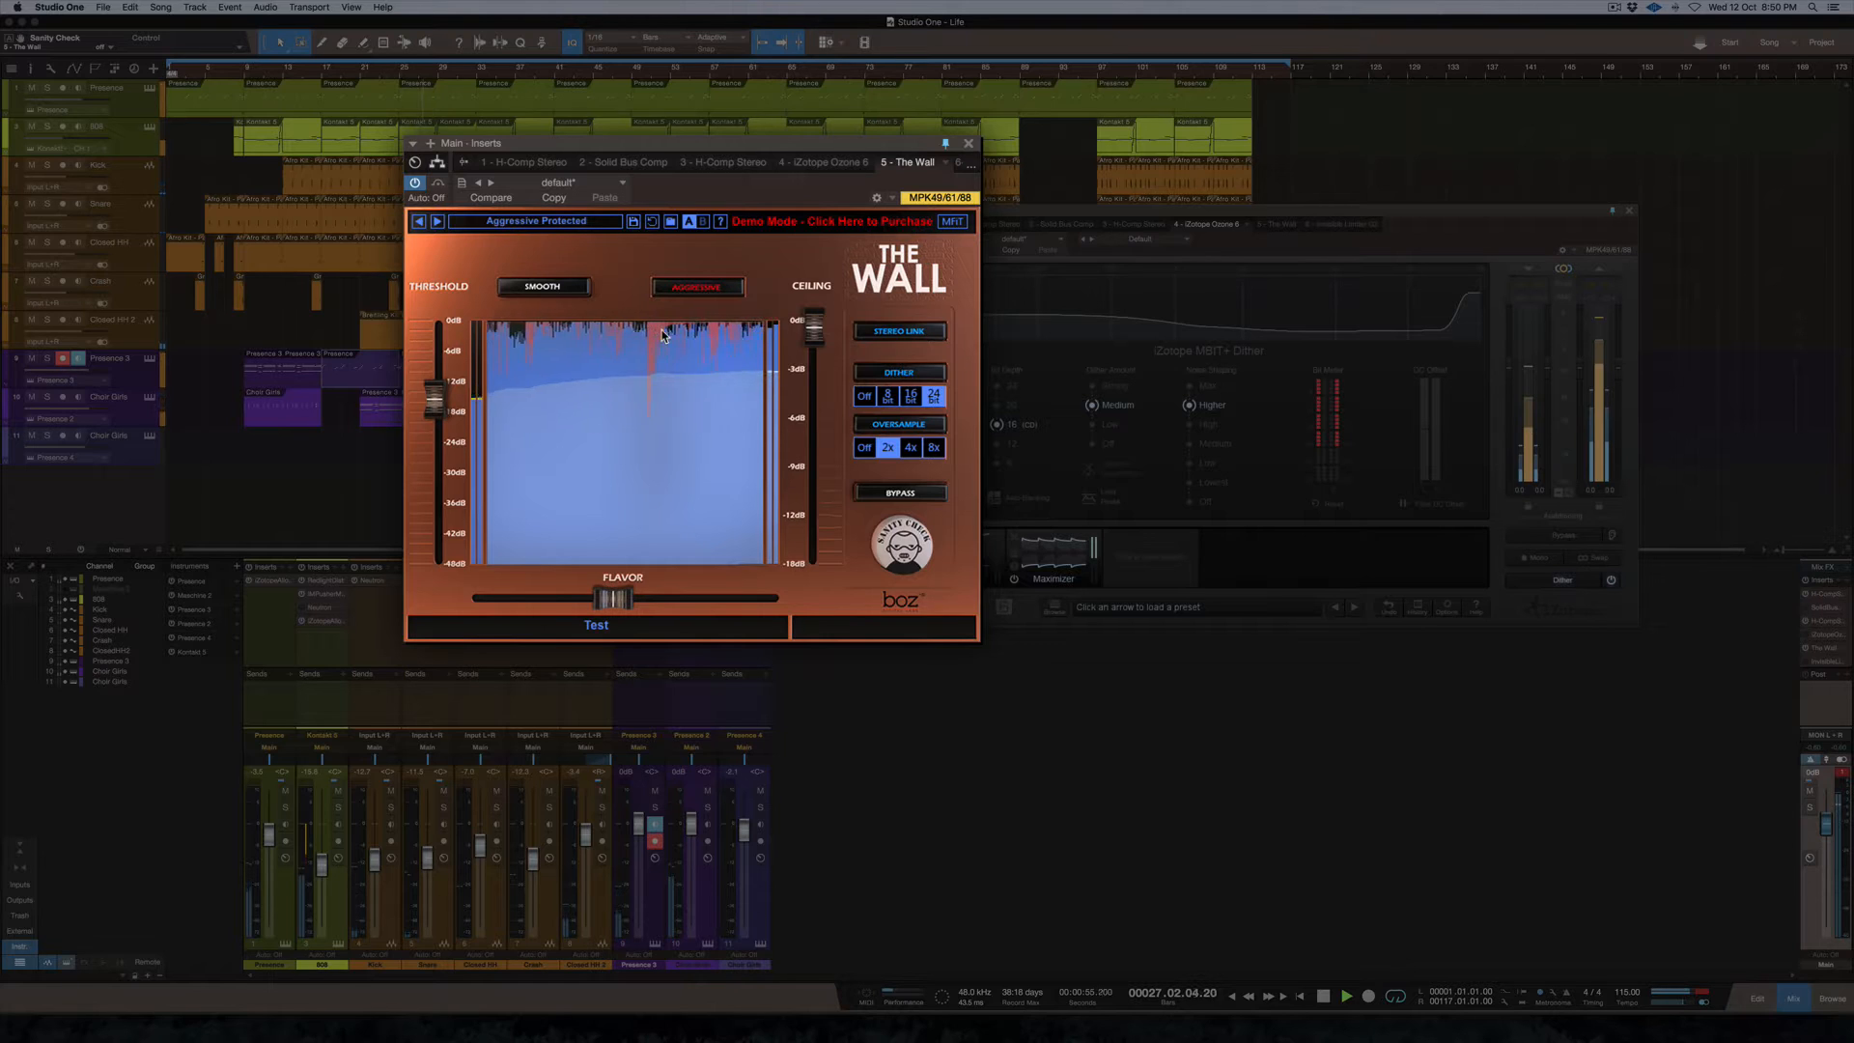
{"action": "left_click", "coordinate": [901, 546]}
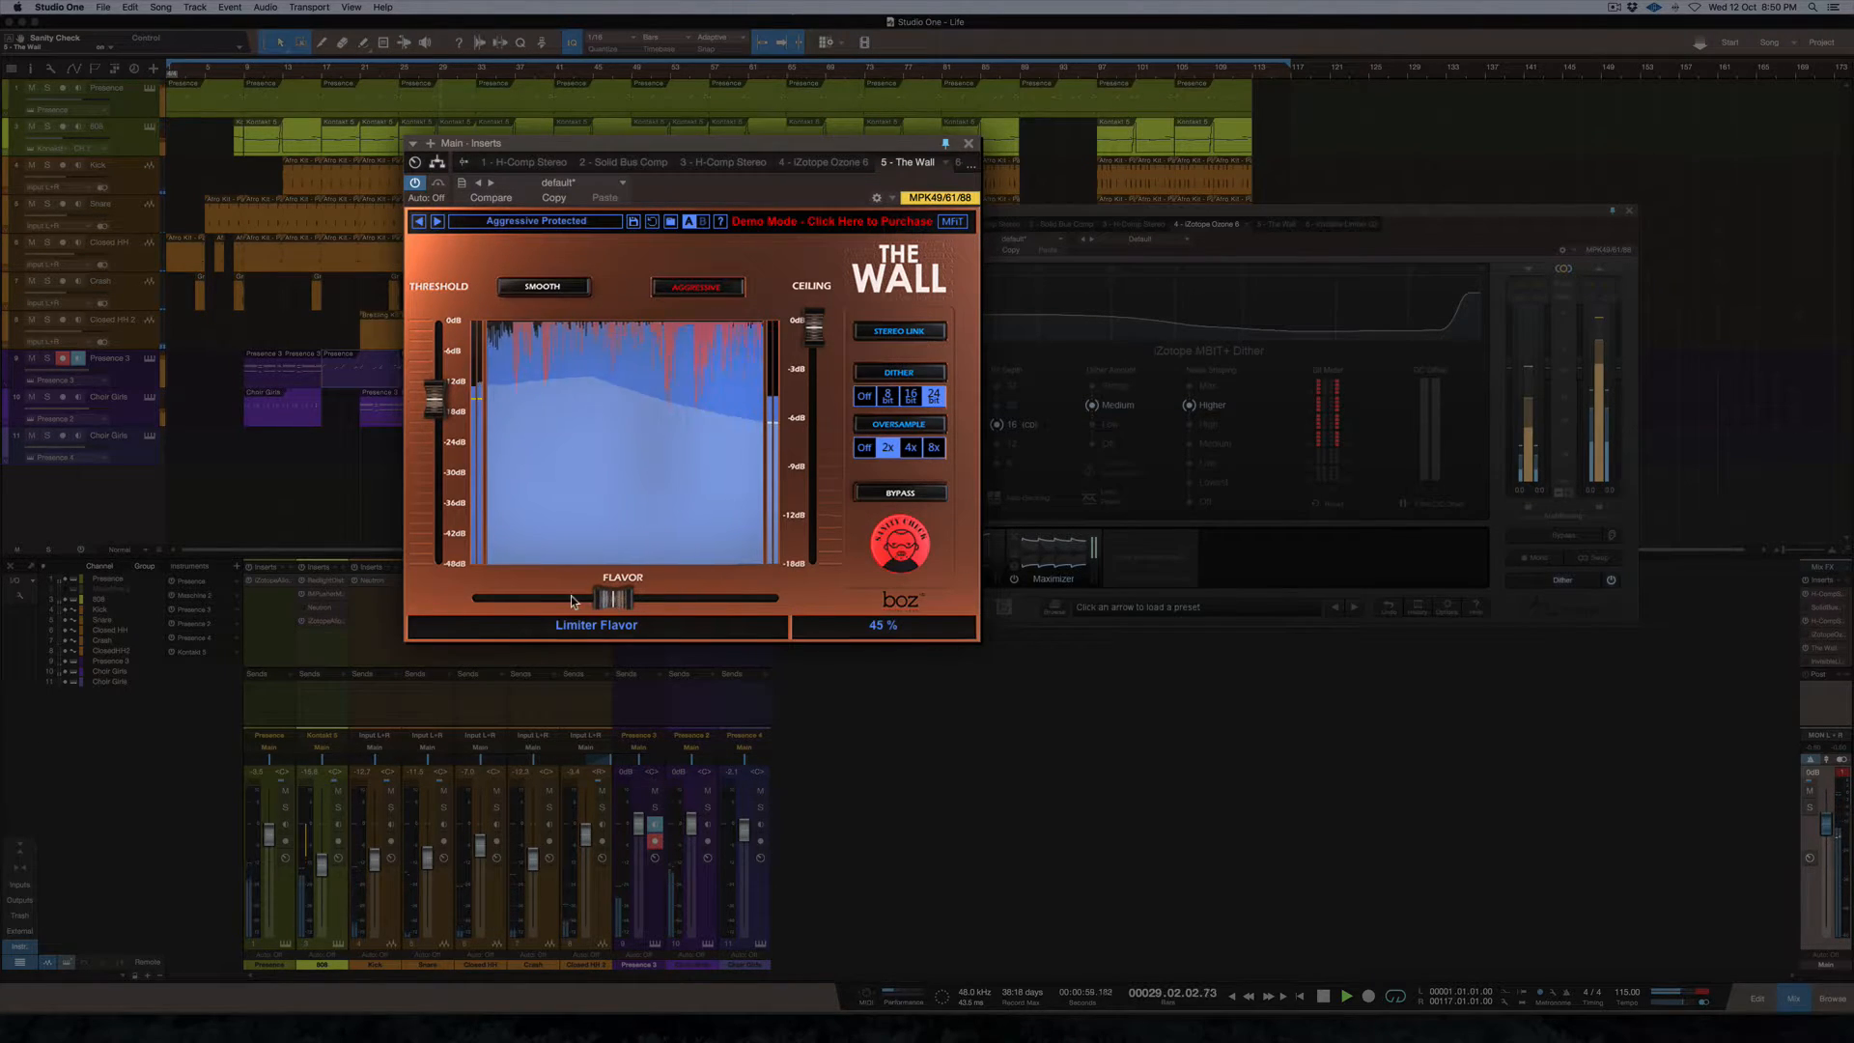
{"action": "left_click", "coordinate": [898, 550]}
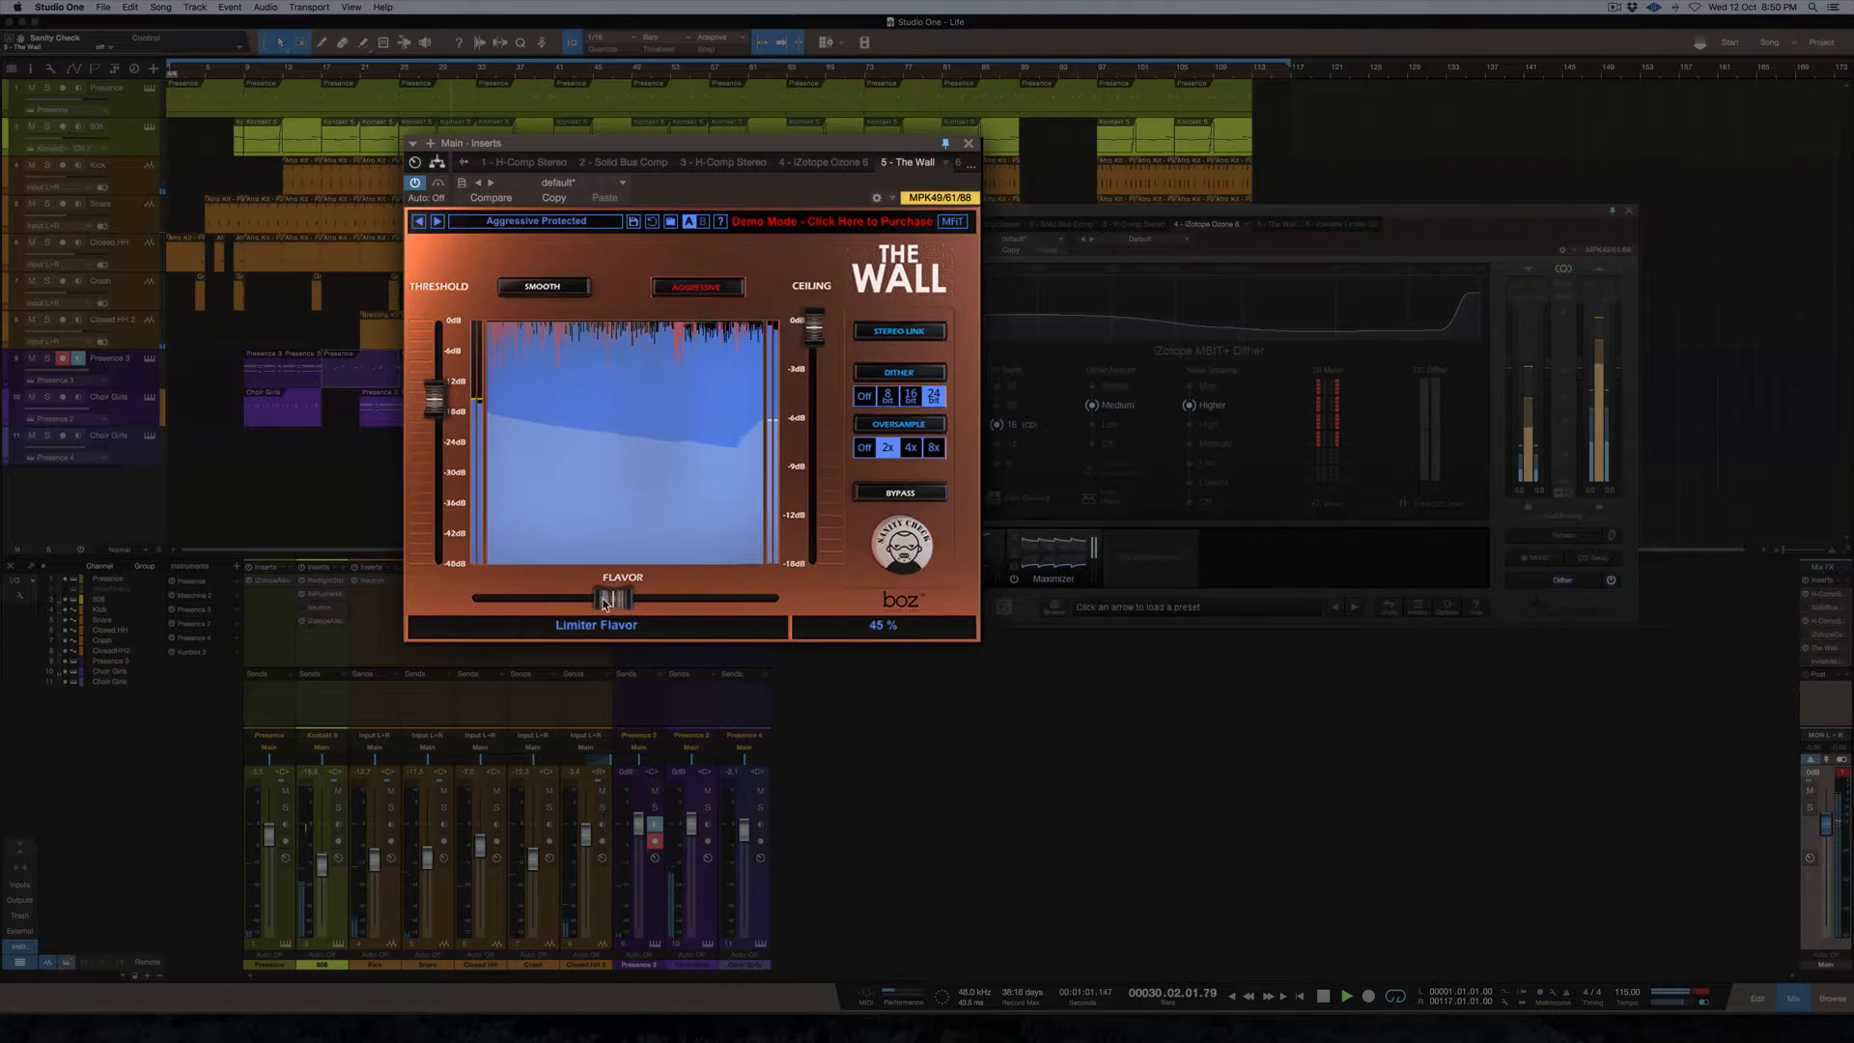
Sweep The Wall's Flavor down and up to 100%, settle it at 50%, and compare with Sanity Check on and off
{"action": "left_click_drag", "start_coordinate": [610, 603], "coordinate": [544, 605]}
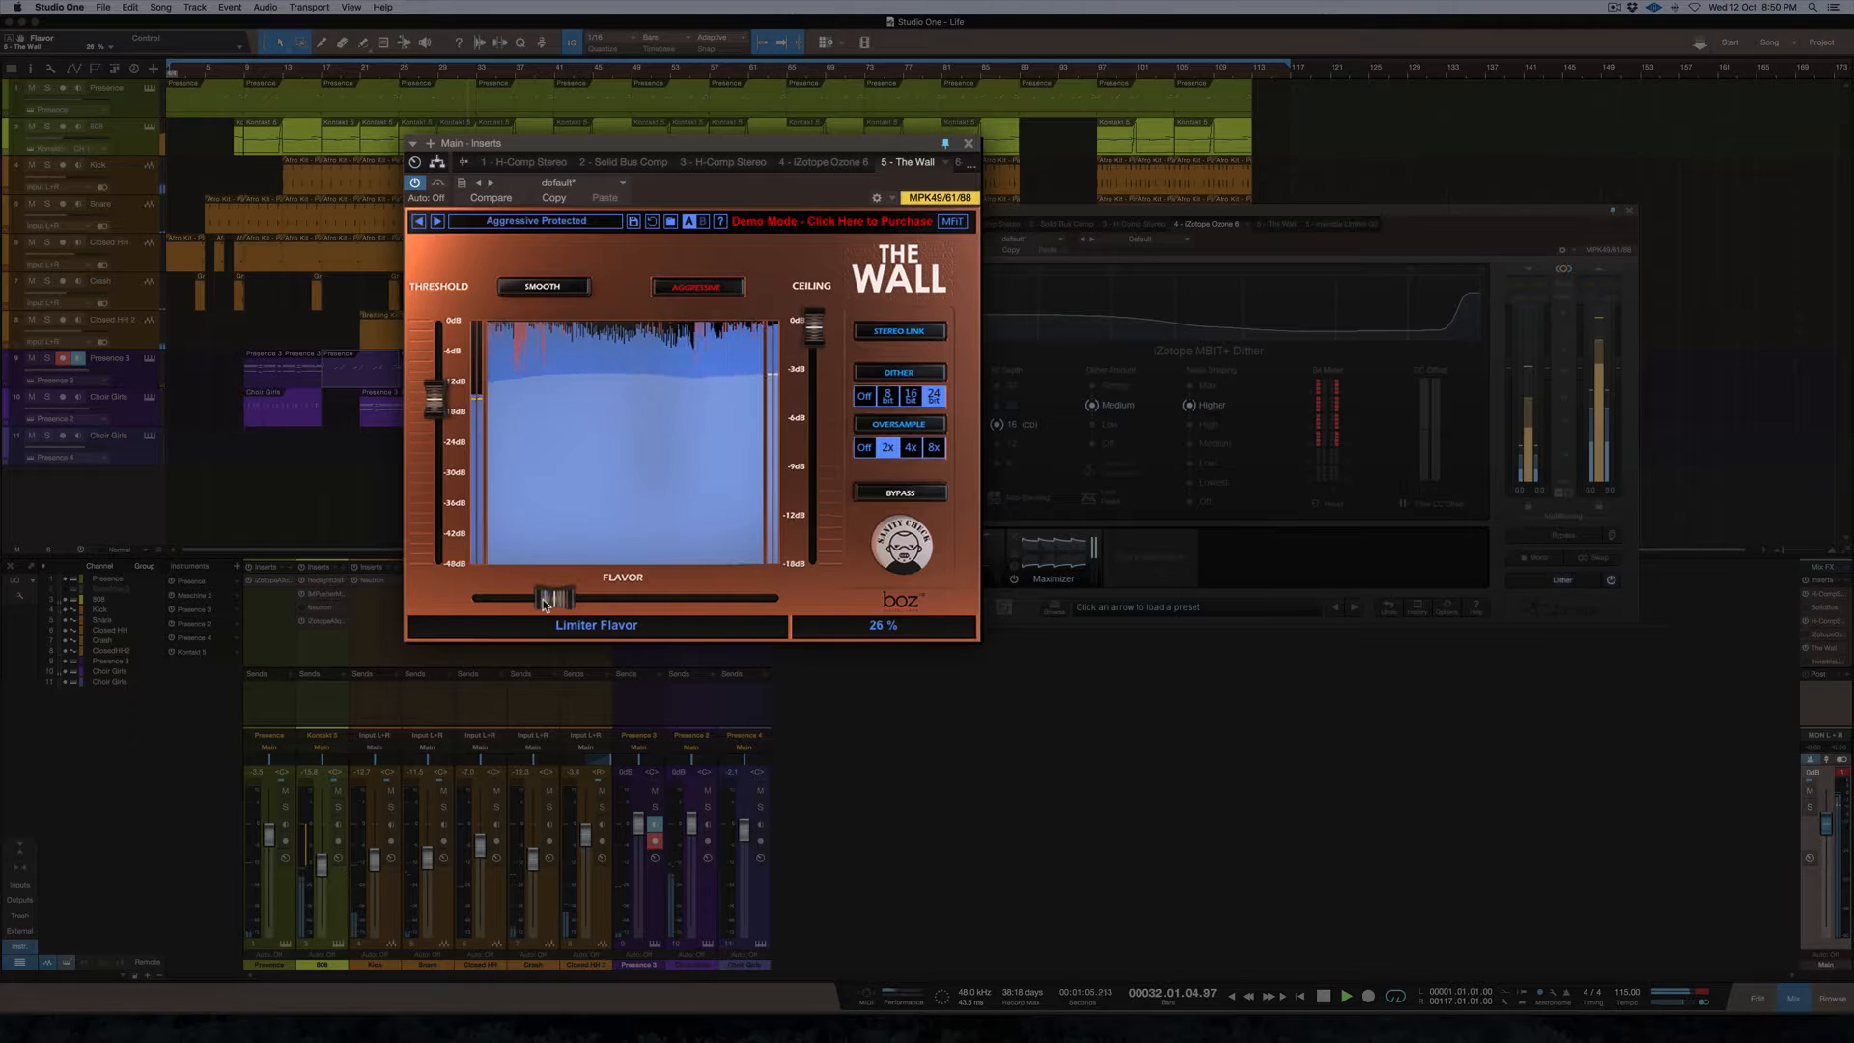
{"action": "left_click_drag", "start_coordinate": [543, 605], "coordinate": [818, 603]}
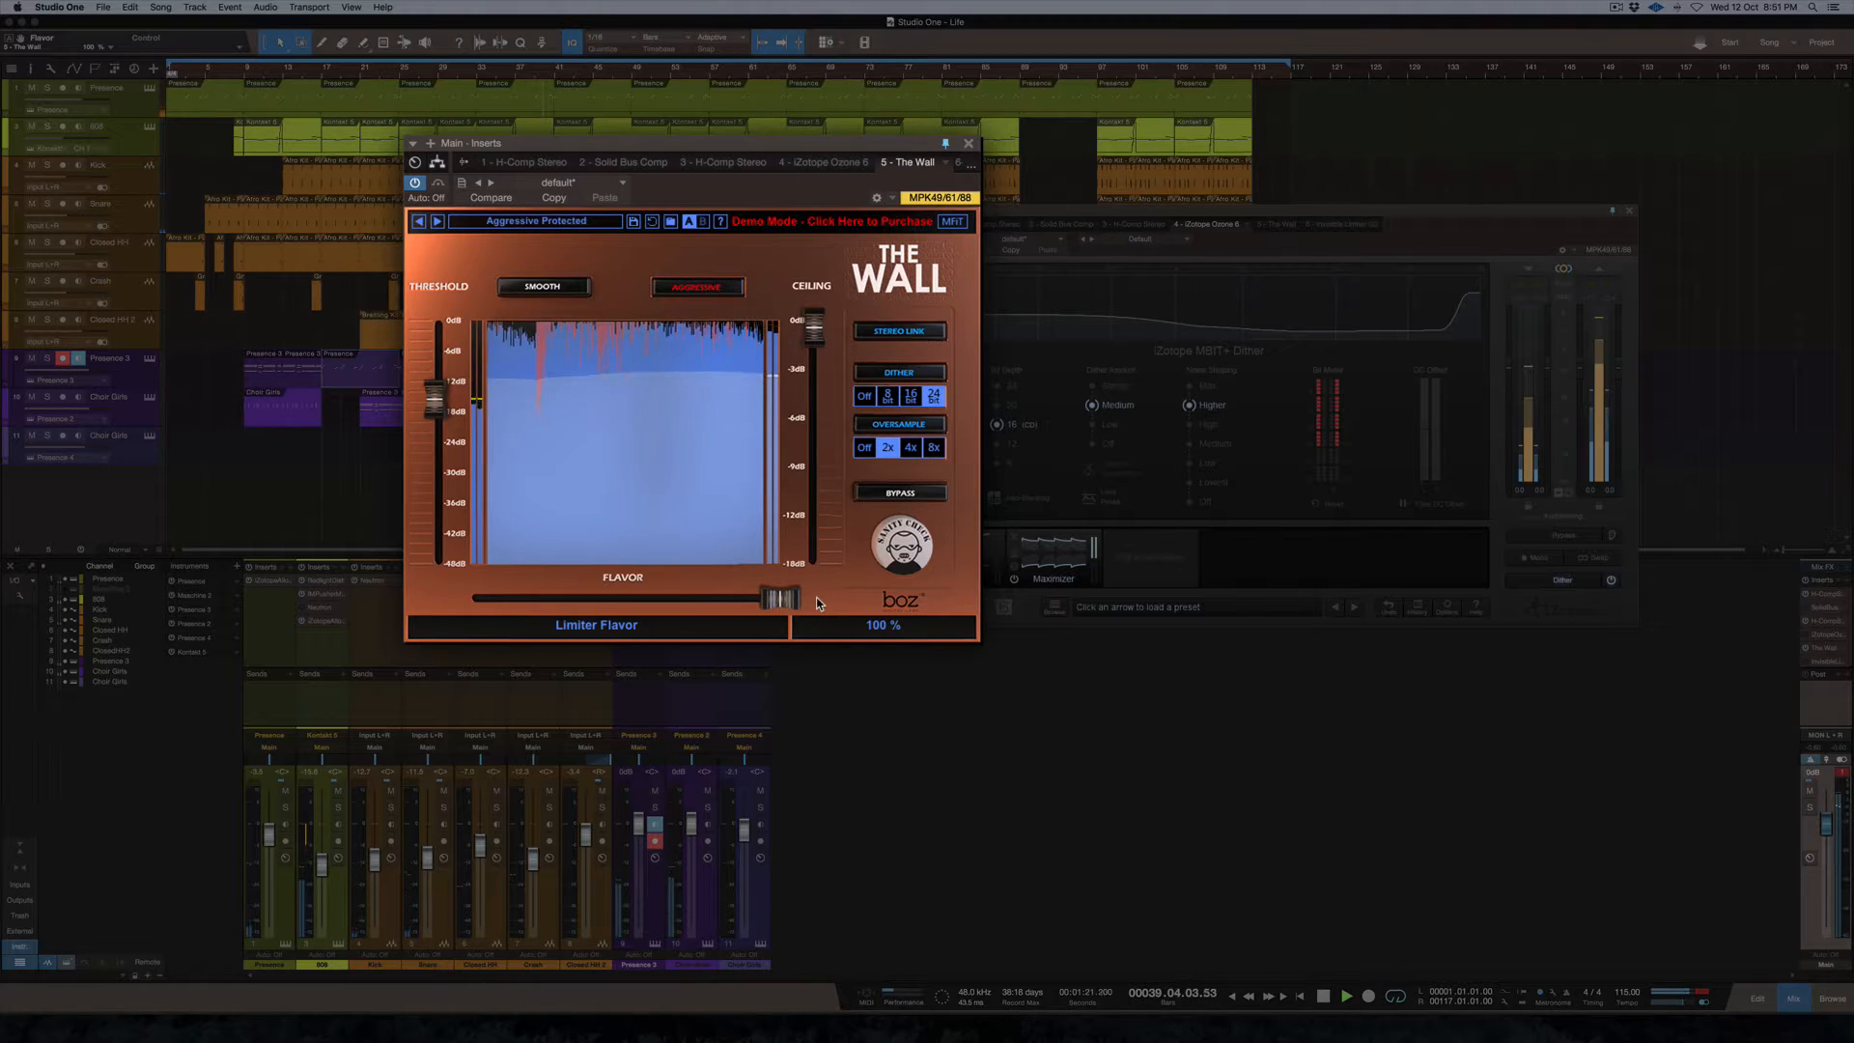
{"action": "left_click_drag", "start_coordinate": [817, 602], "coordinate": [638, 599]}
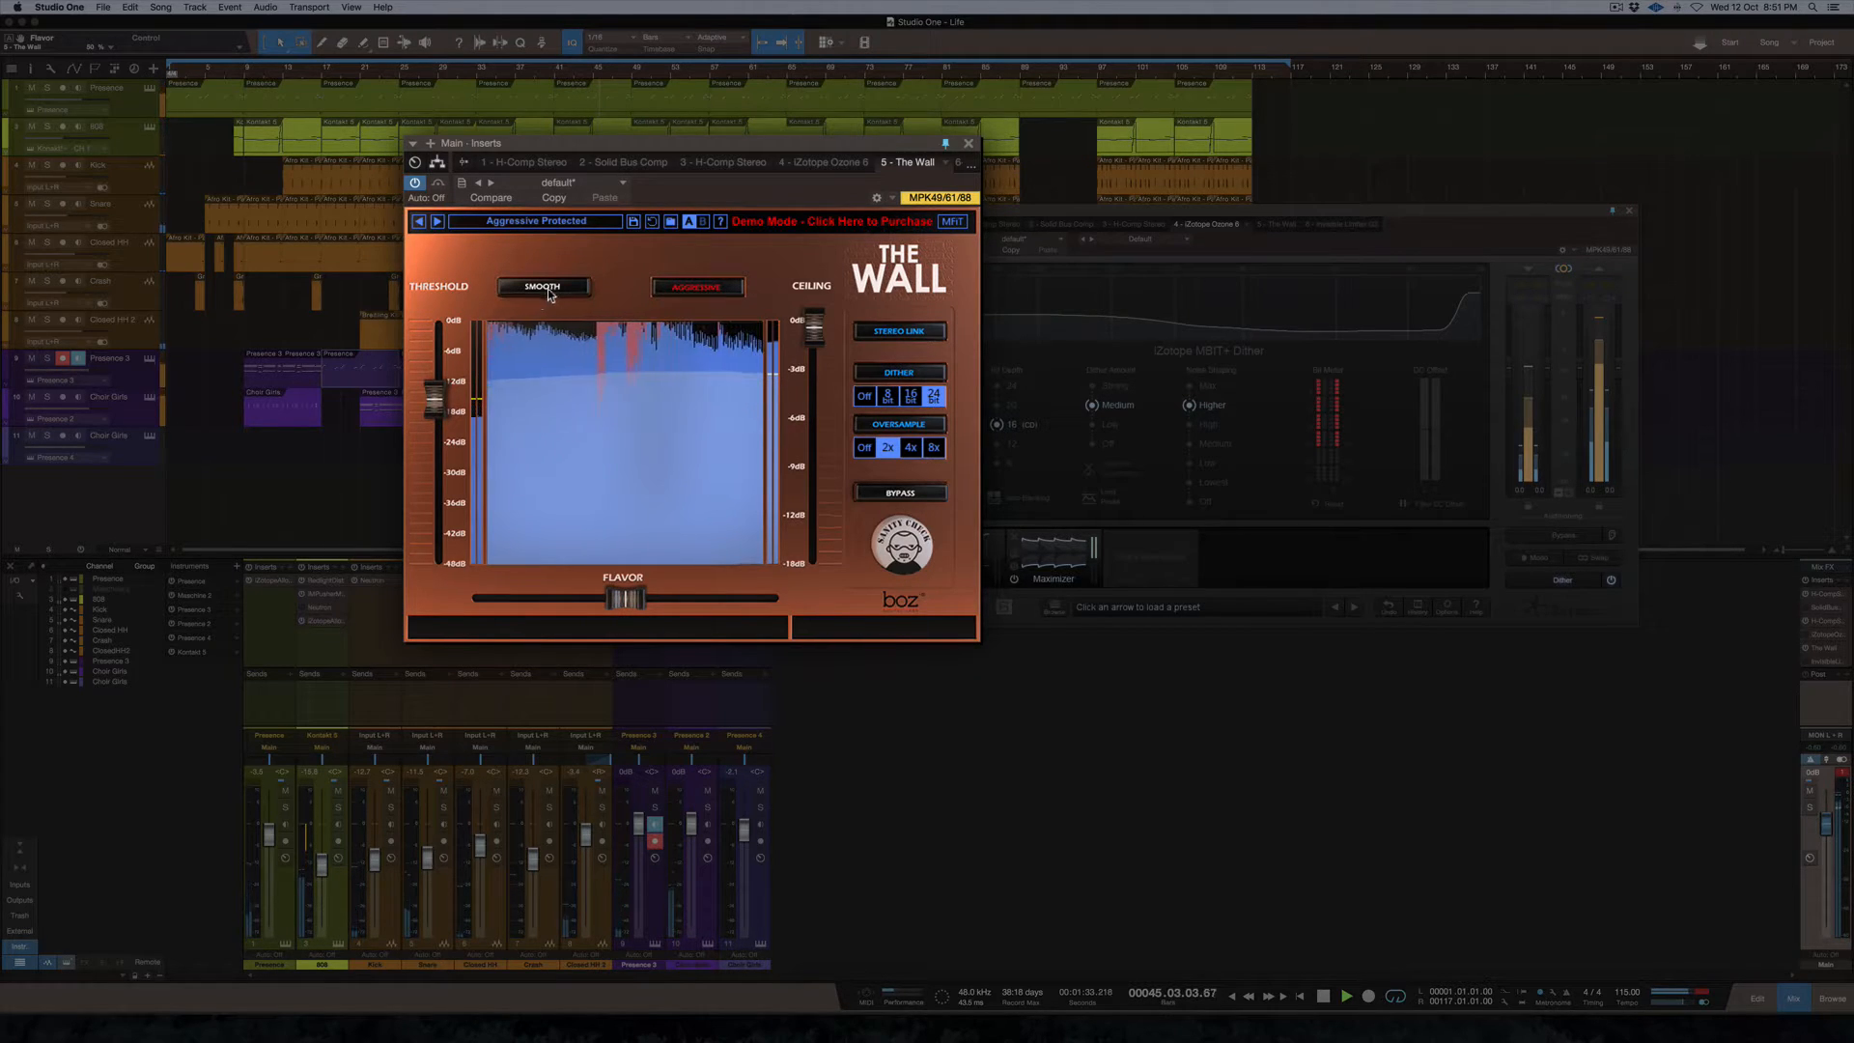
{"action": "left_click", "coordinate": [901, 546]}
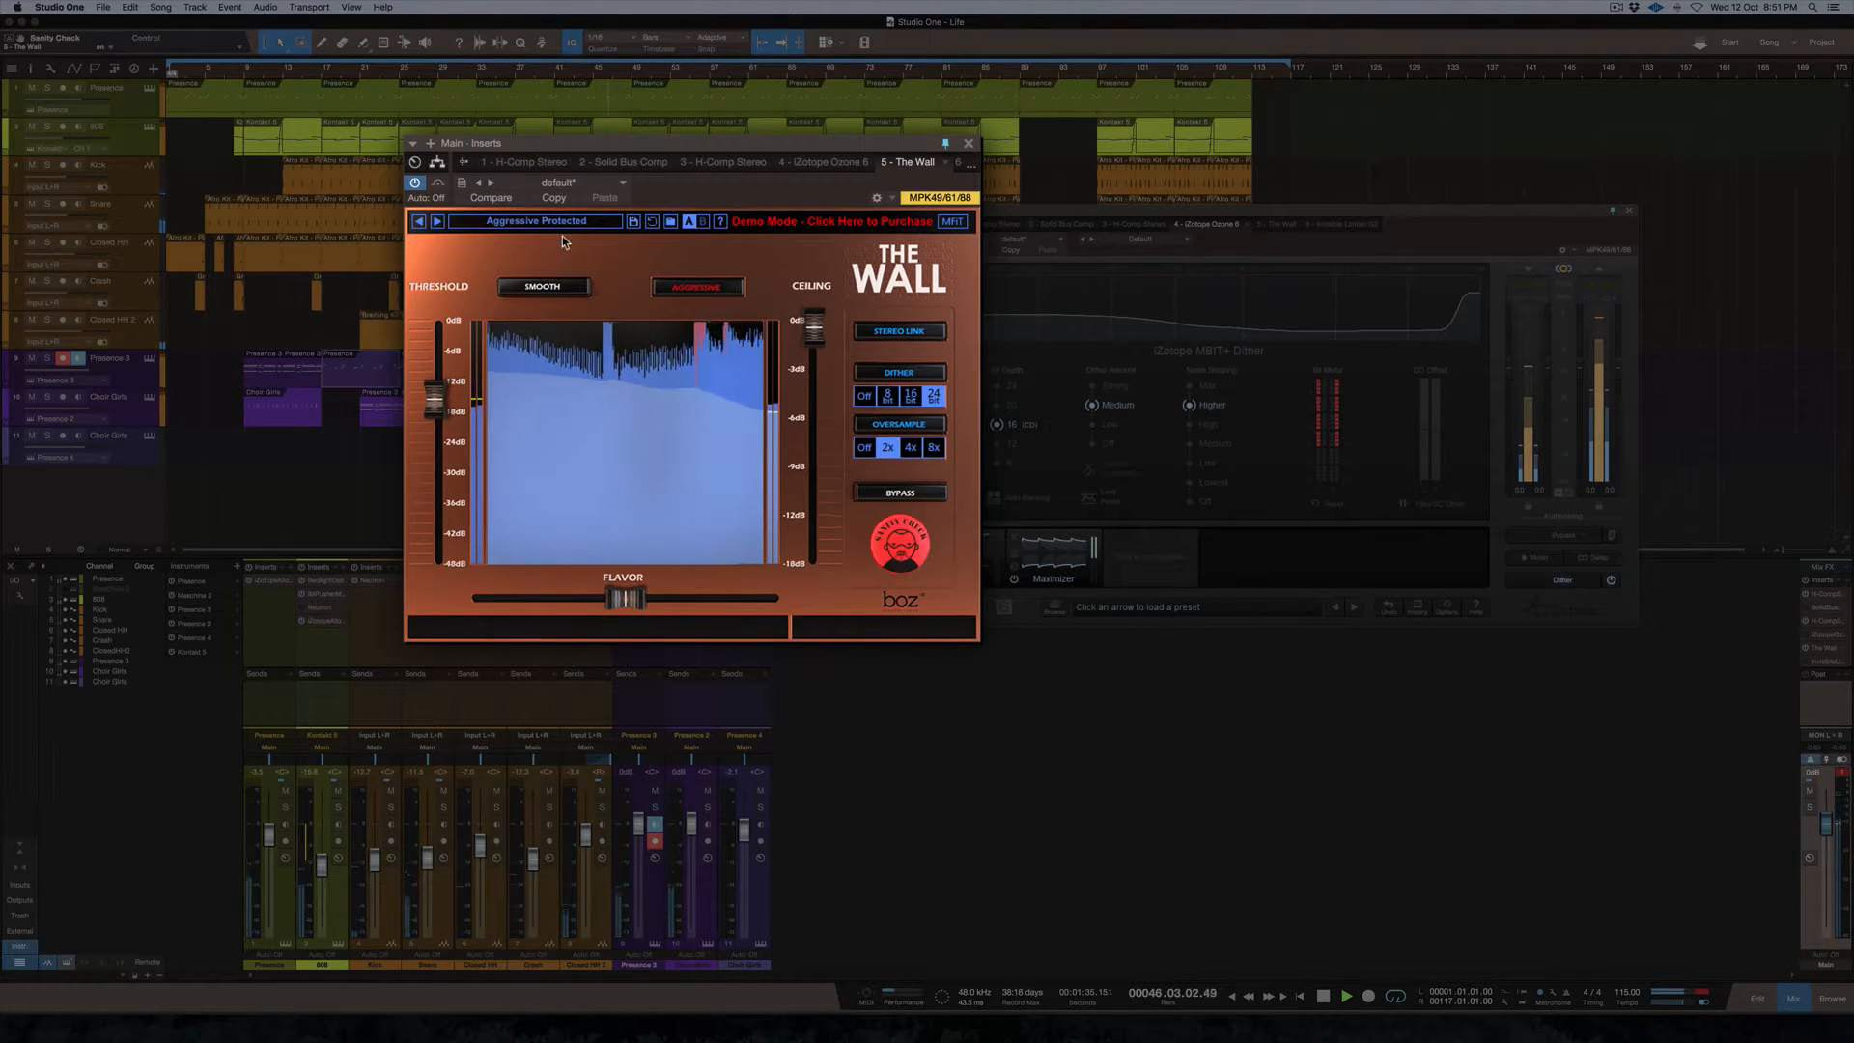
{"action": "left_click", "coordinate": [893, 548]}
Alternate The Wall's limiter mode between Smooth and Aggressive during playback, leaving it on Smooth
{"action": "left_click", "coordinate": [530, 289]}
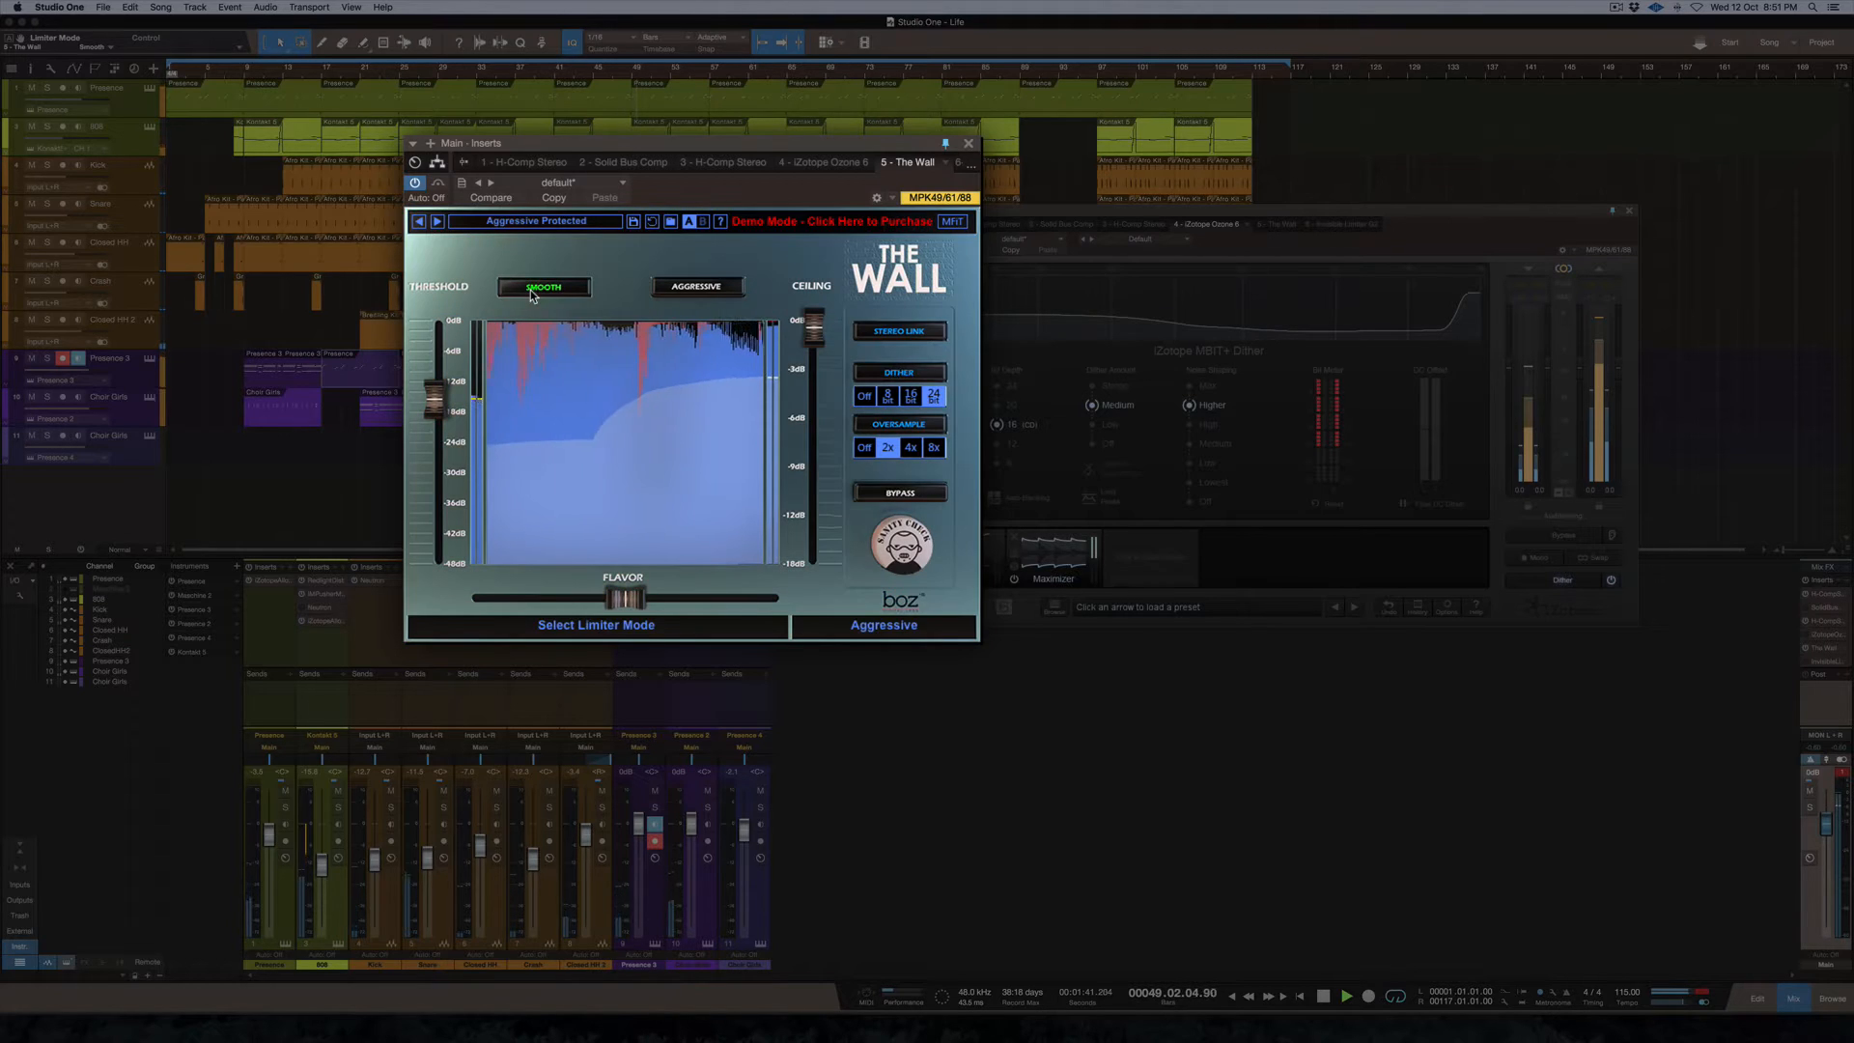
{"action": "mouse_move", "coordinate": [618, 601]}
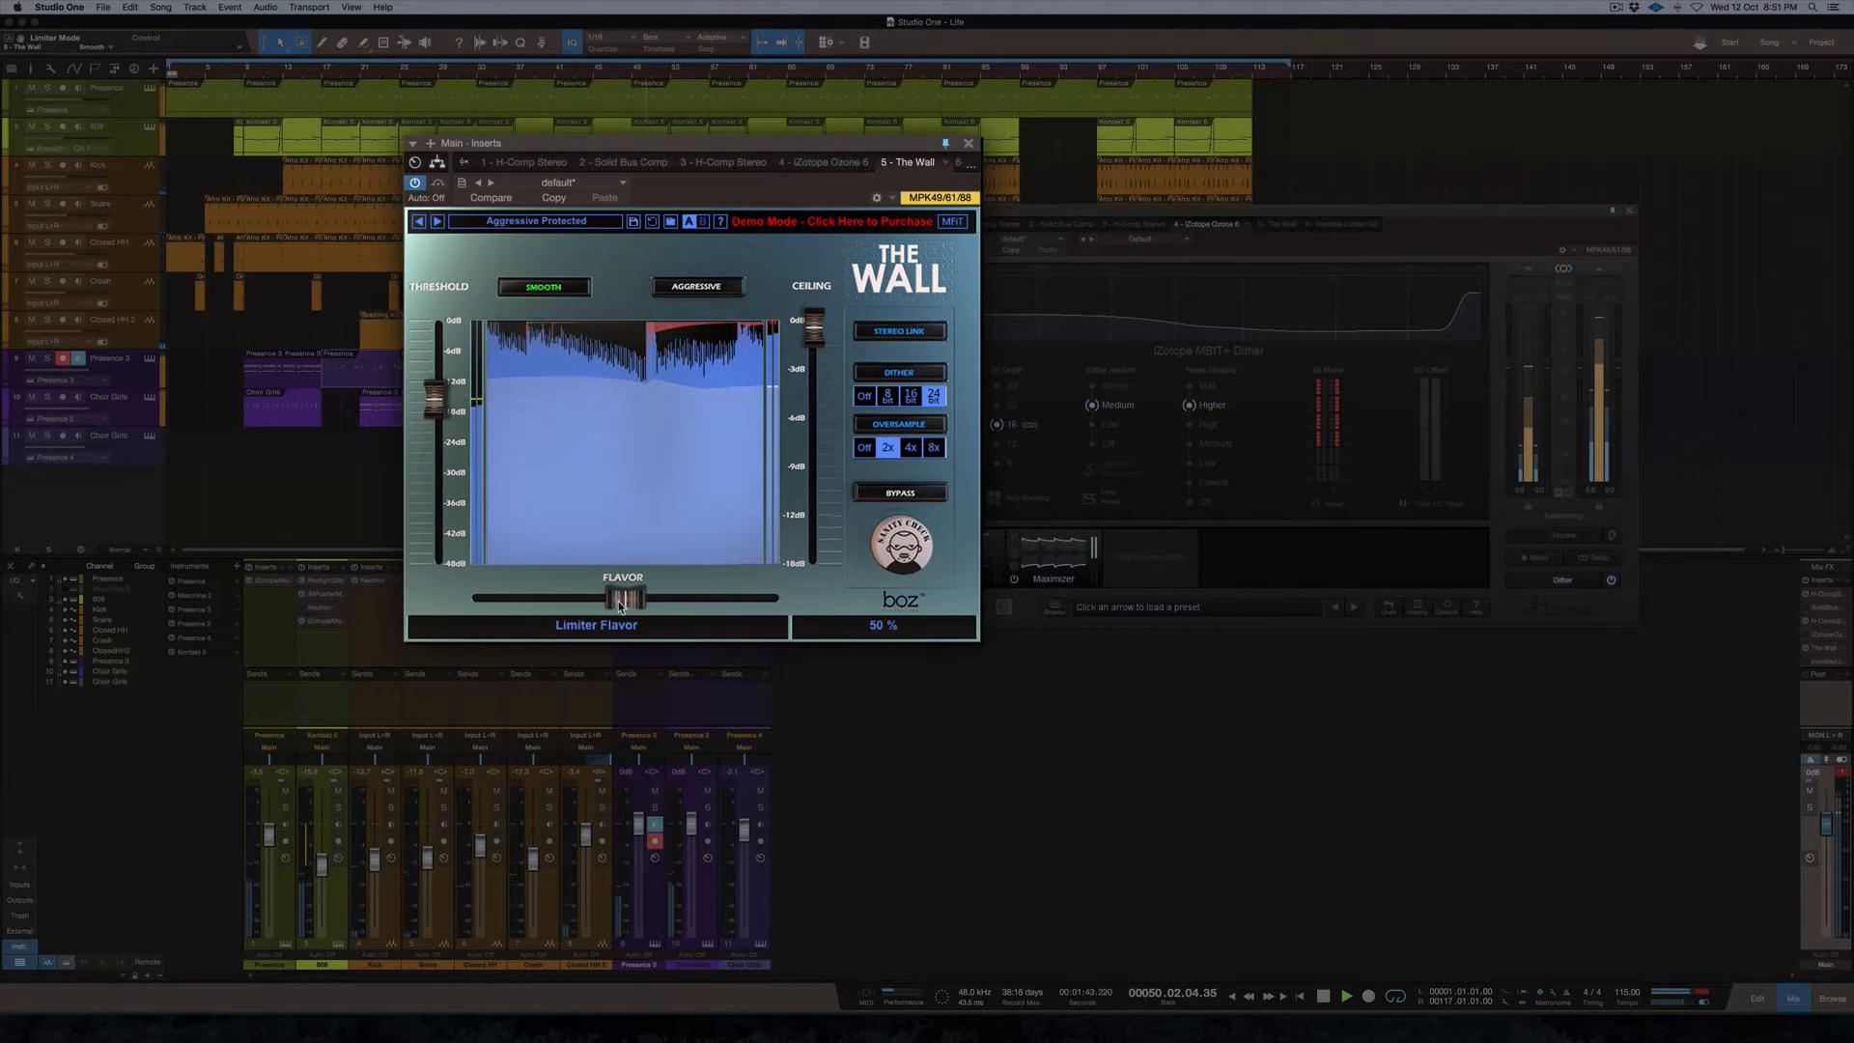
{"action": "left_click", "coordinate": [699, 286]}
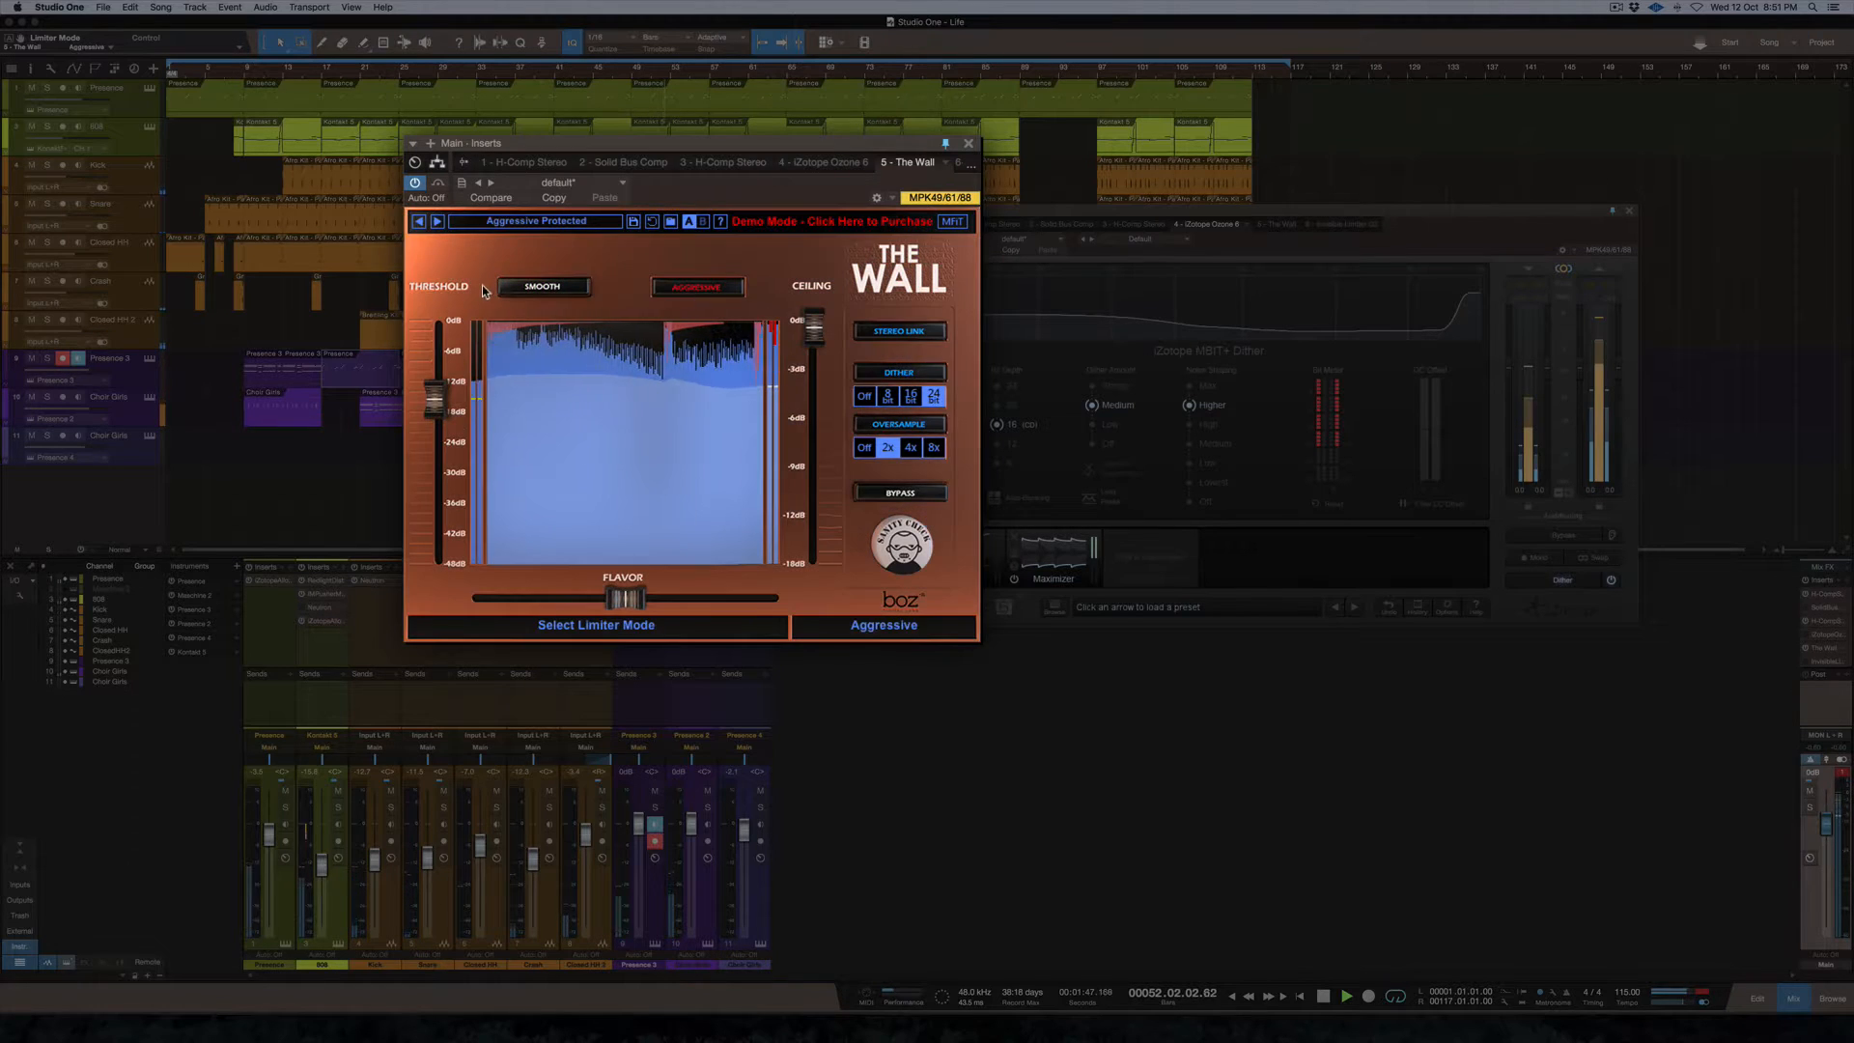
{"action": "left_click", "coordinate": [540, 288]}
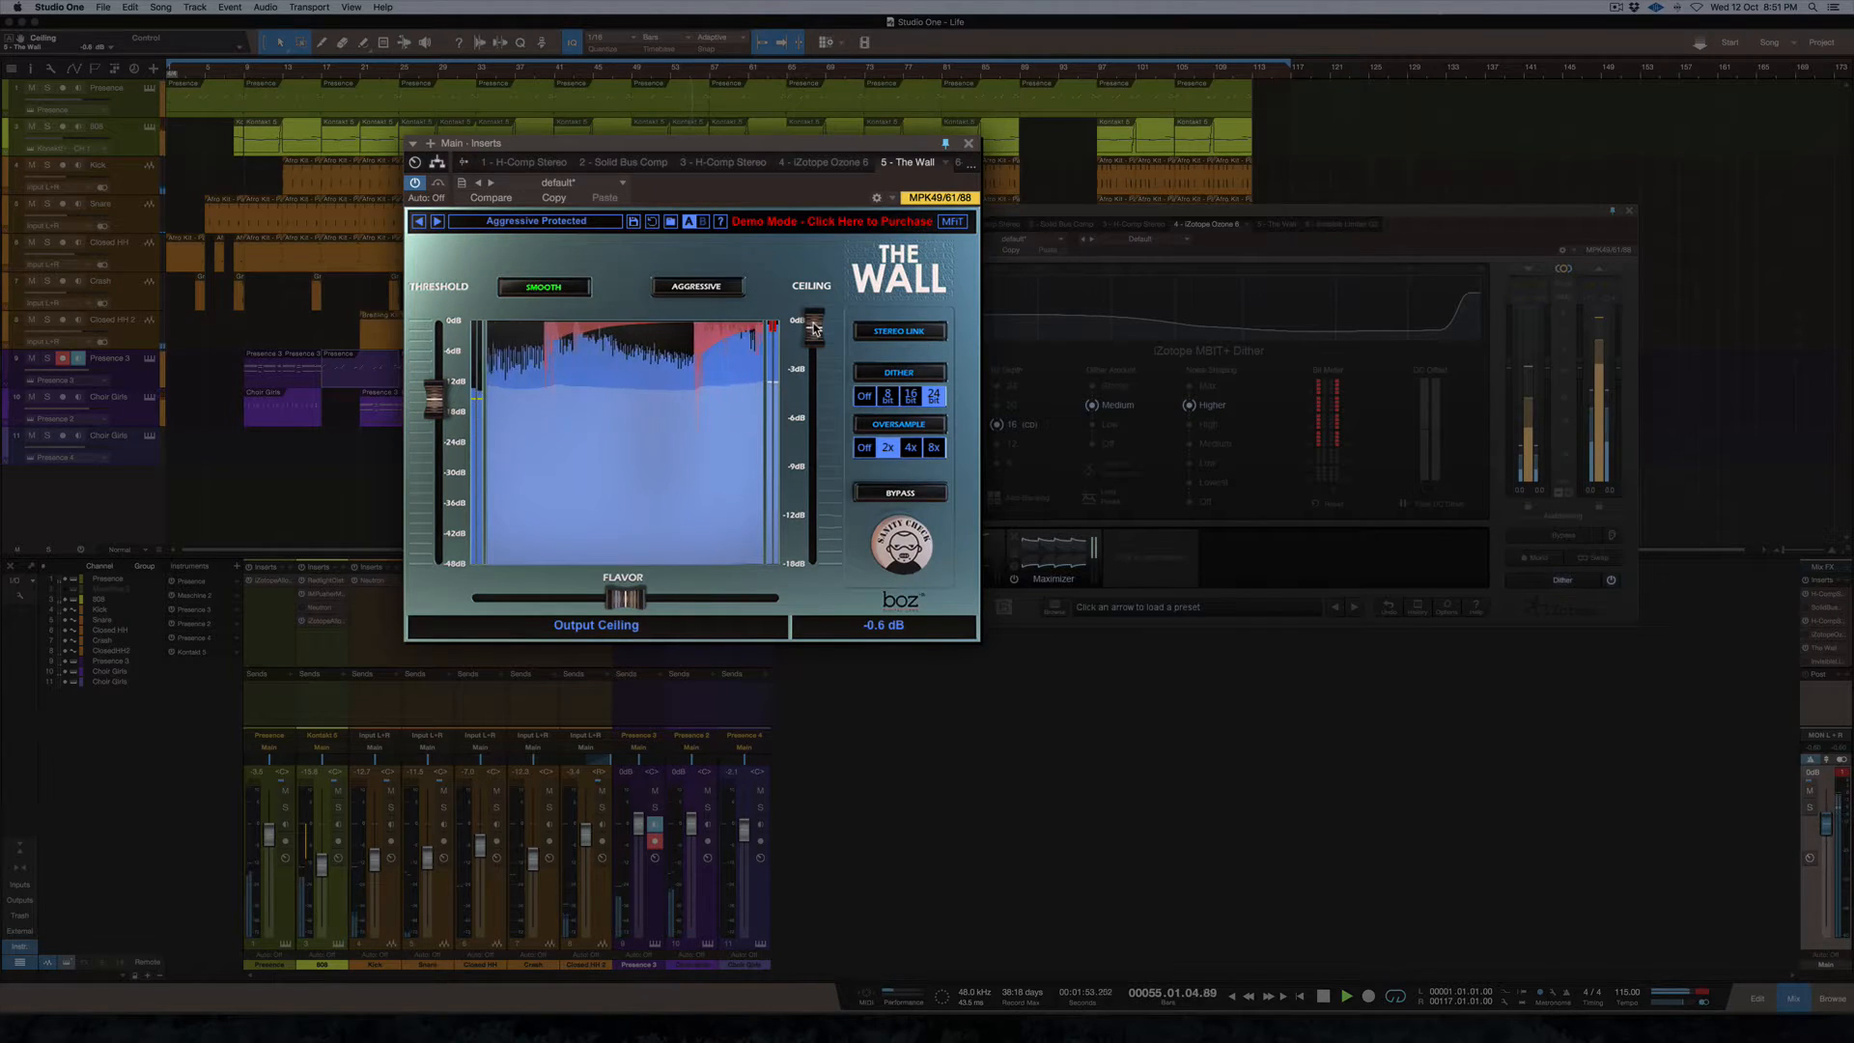
Raise The Wall's output ceiling to -0.2 dB and lower it slightly, then sweep the Flavor to its minimum and back to 50%
{"action": "scroll", "coordinate": [814, 328], "scroll_direction": "up", "scroll_amount": 4}
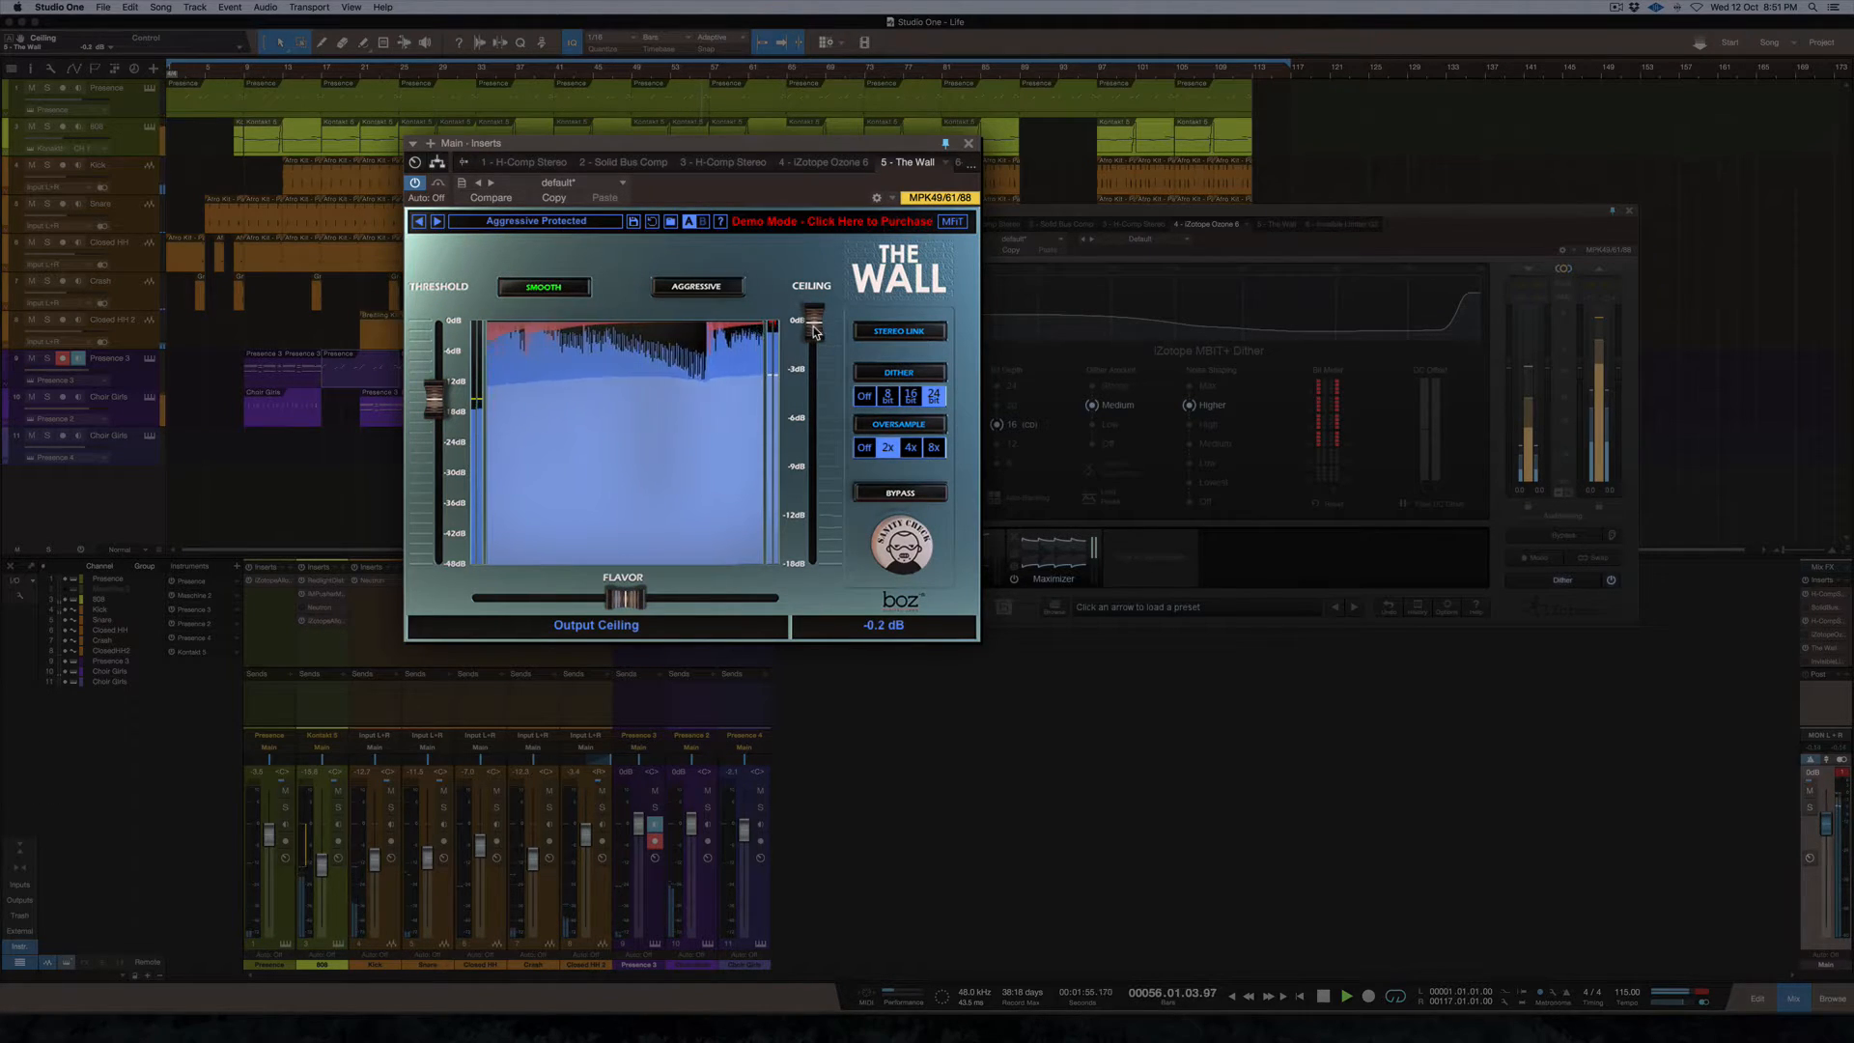
{"action": "left_click_drag", "start_coordinate": [814, 332], "coordinate": [816, 343]}
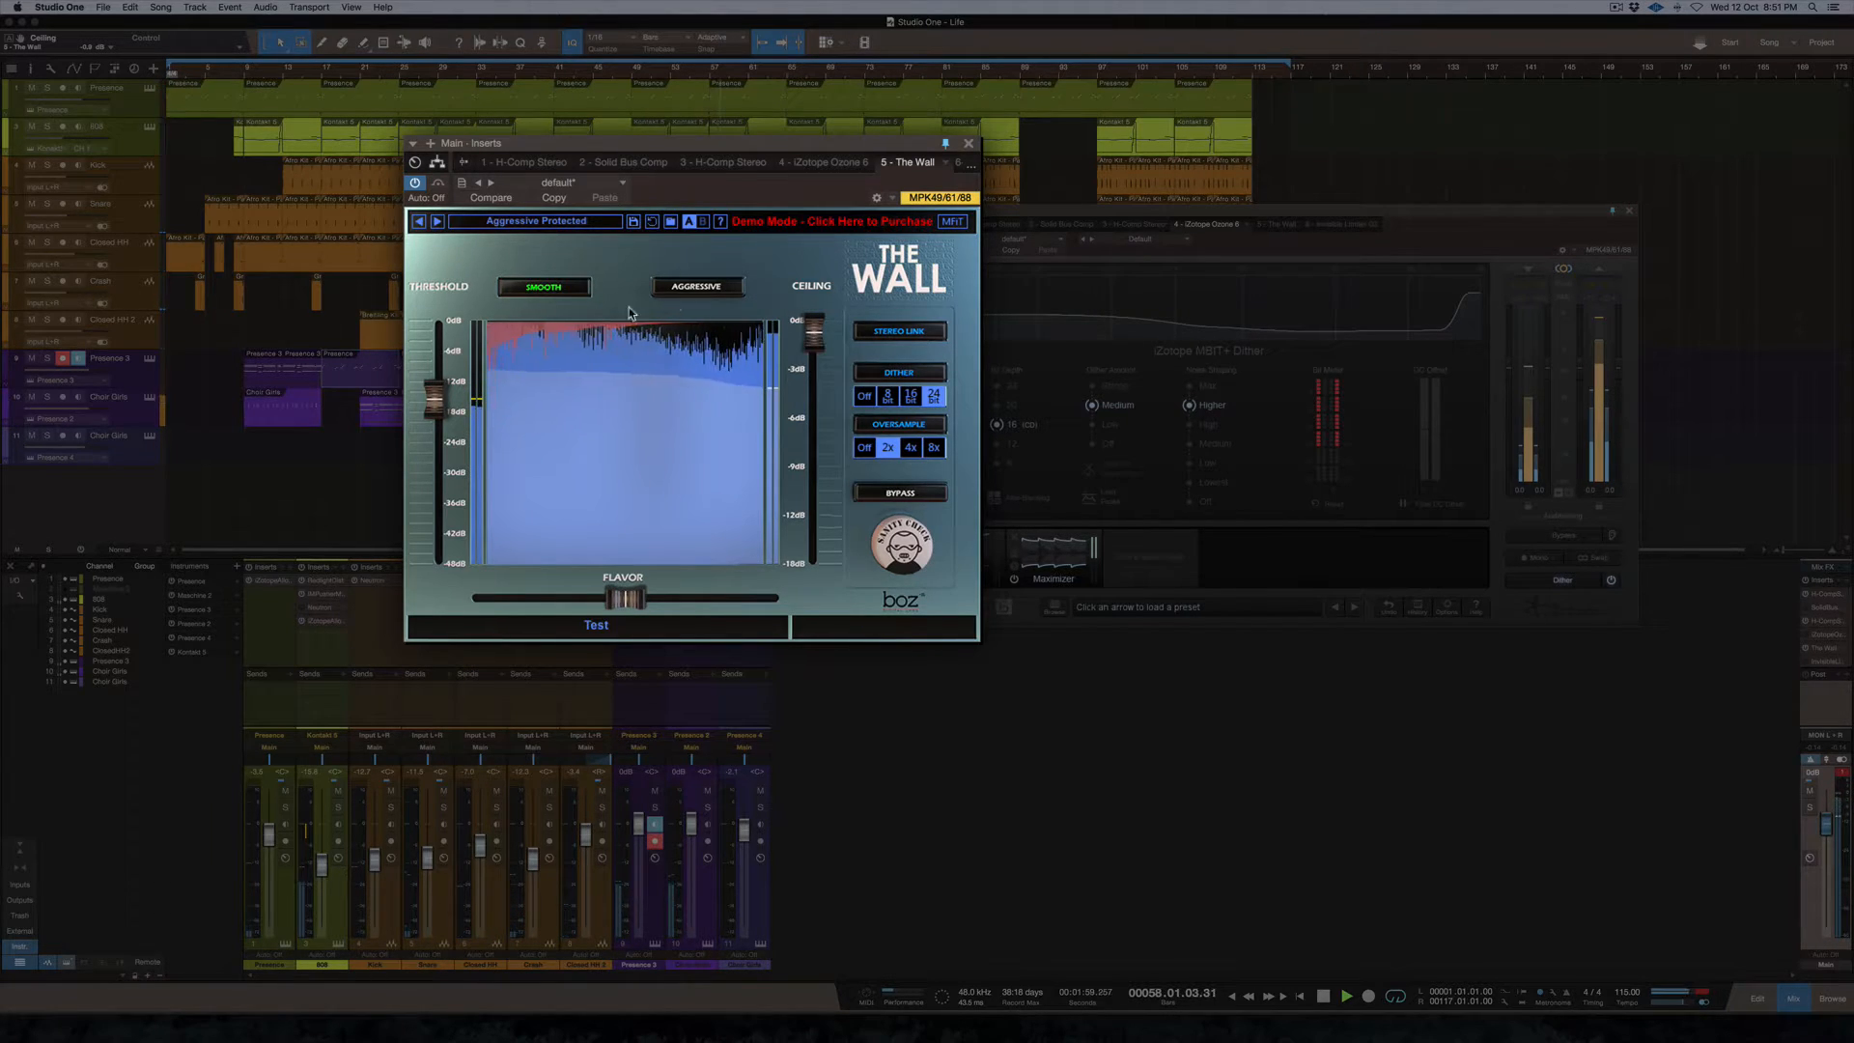
{"action": "left_click_drag", "start_coordinate": [623, 604], "coordinate": [375, 595]}
{"action": "left_click_drag", "start_coordinate": [498, 598], "coordinate": [657, 593]}
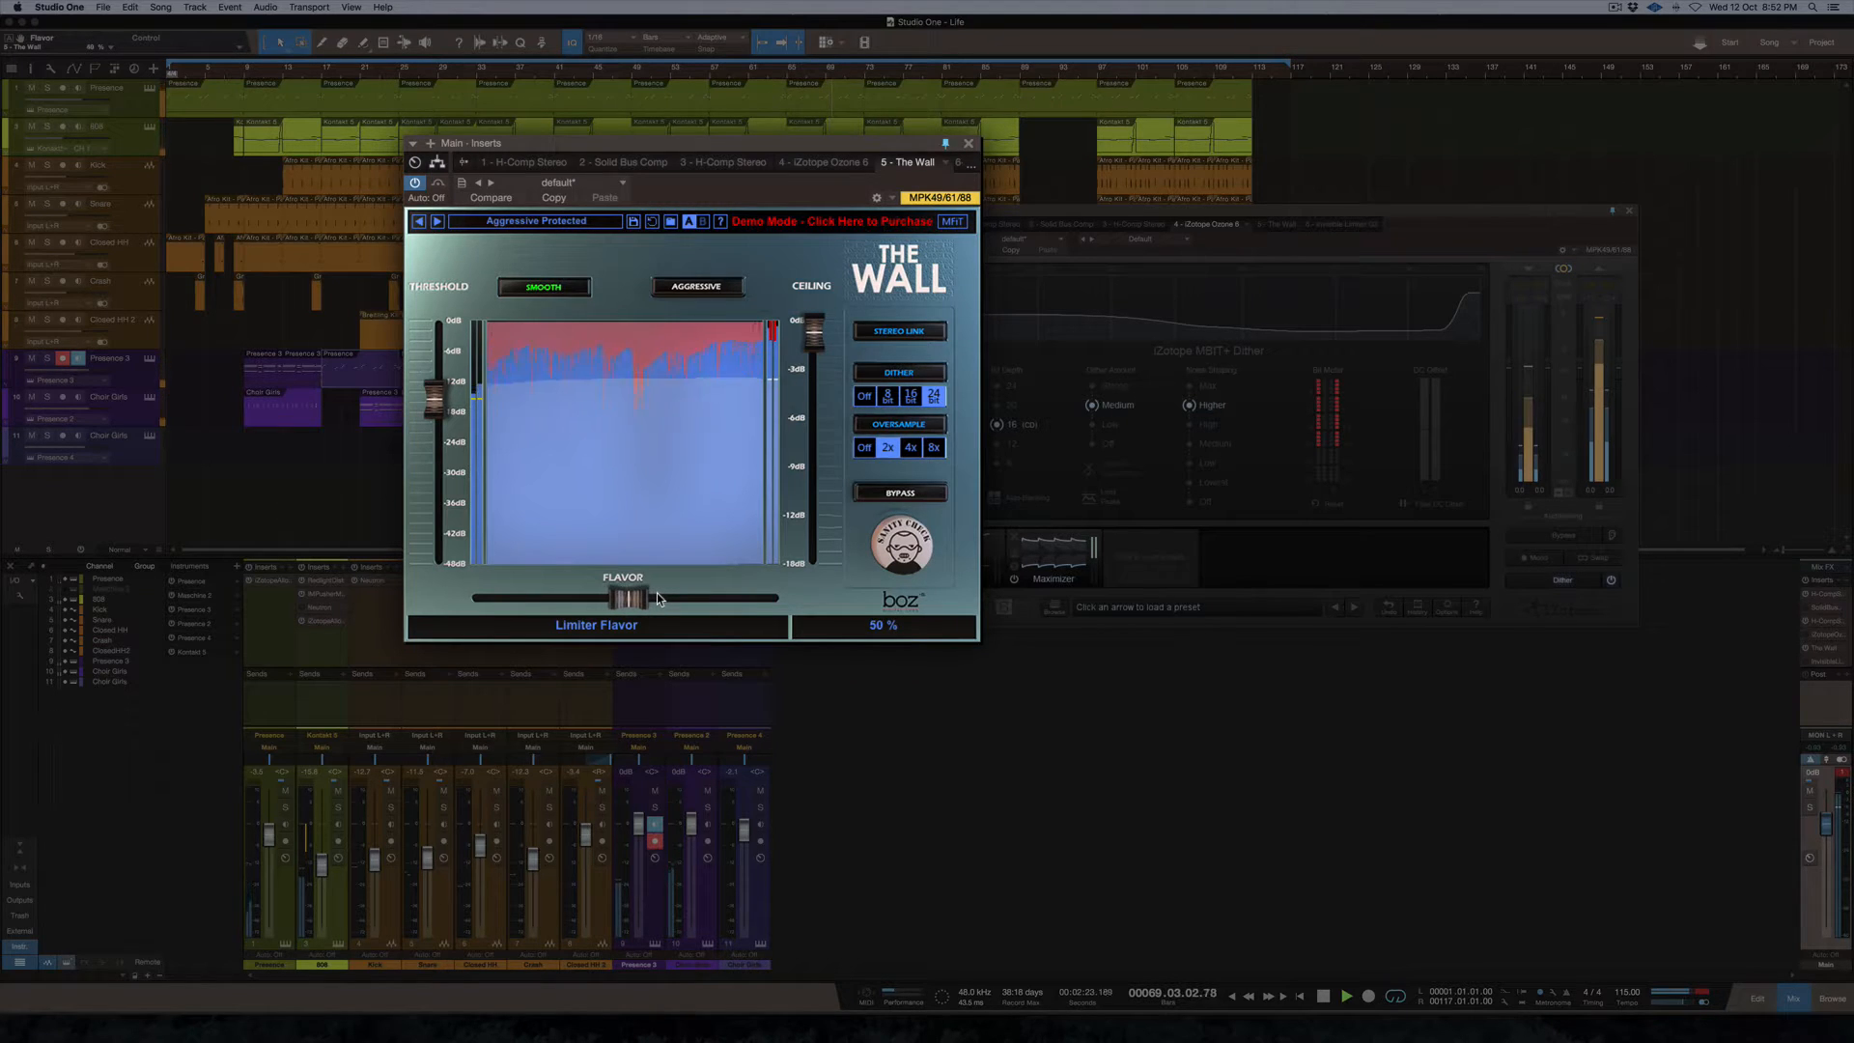
Switch The Wall's limiter mode to Aggressive, stop playback and show Ozone's Dynamics module
{"action": "left_click", "coordinate": [695, 287]}
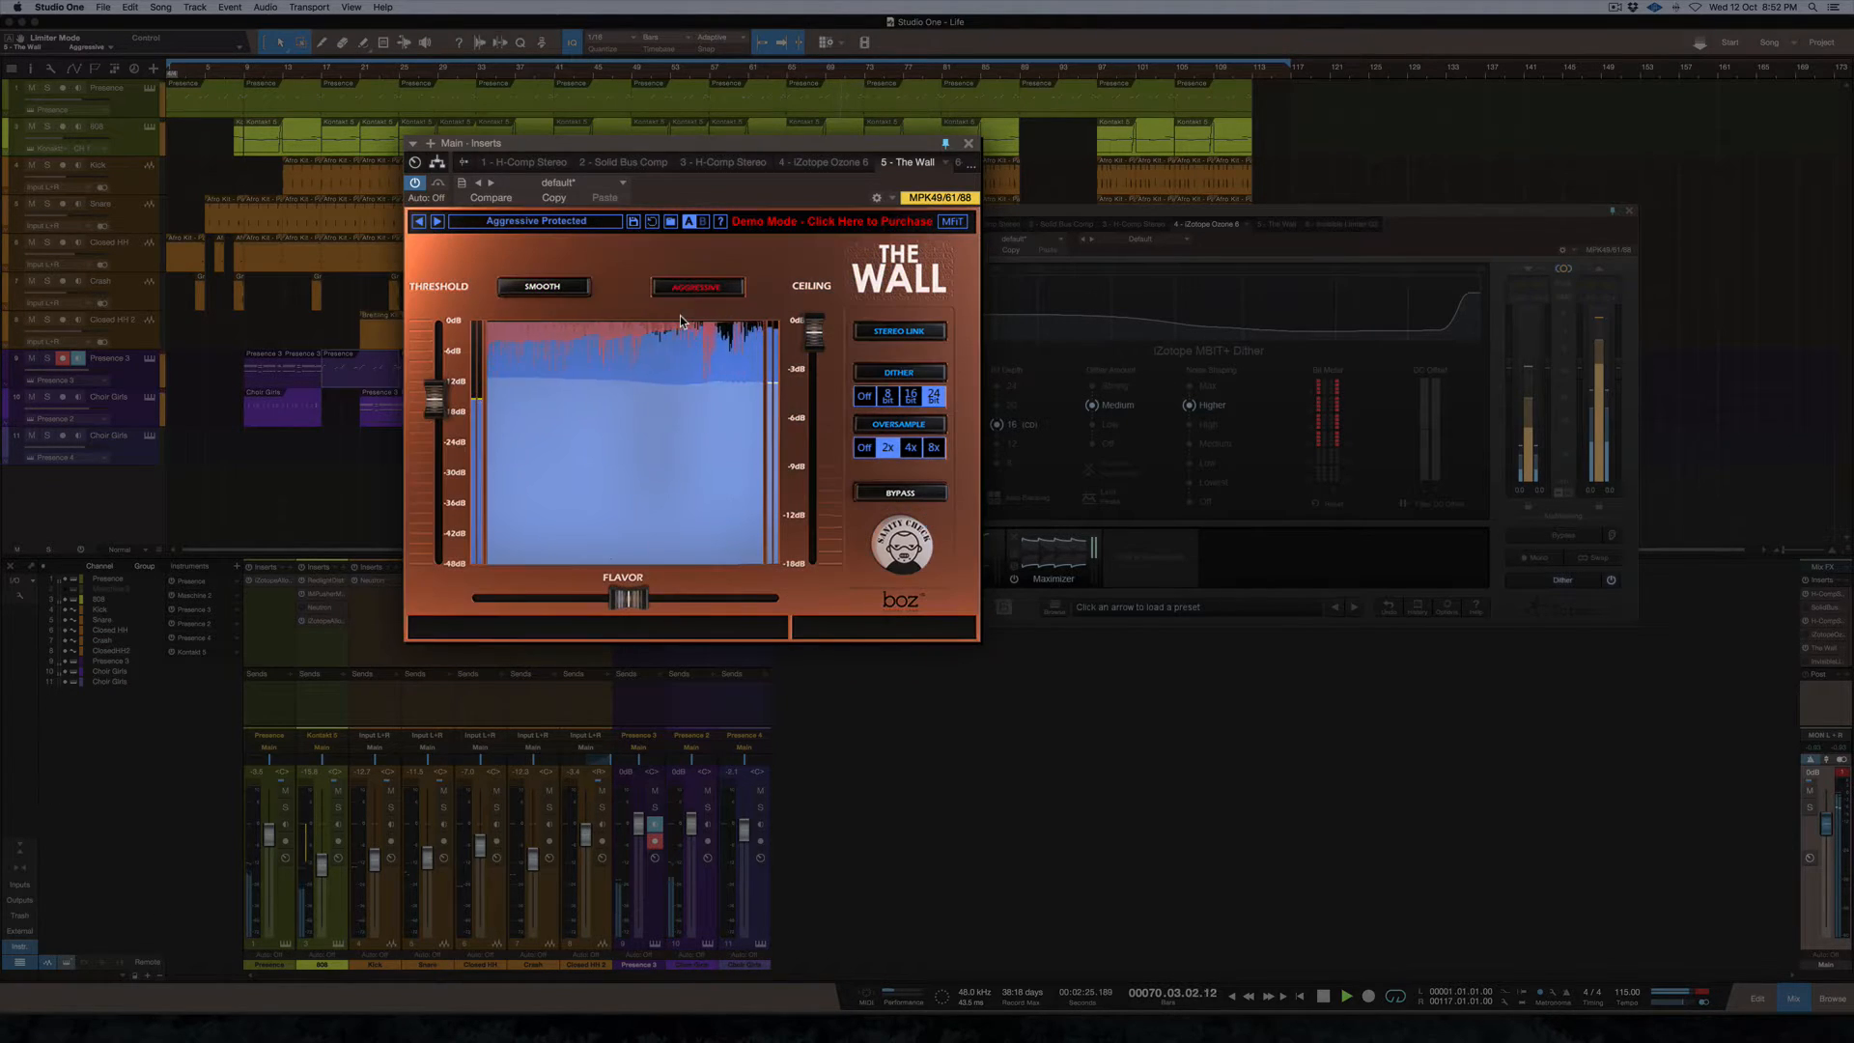
{"action": "key", "text": "space"}
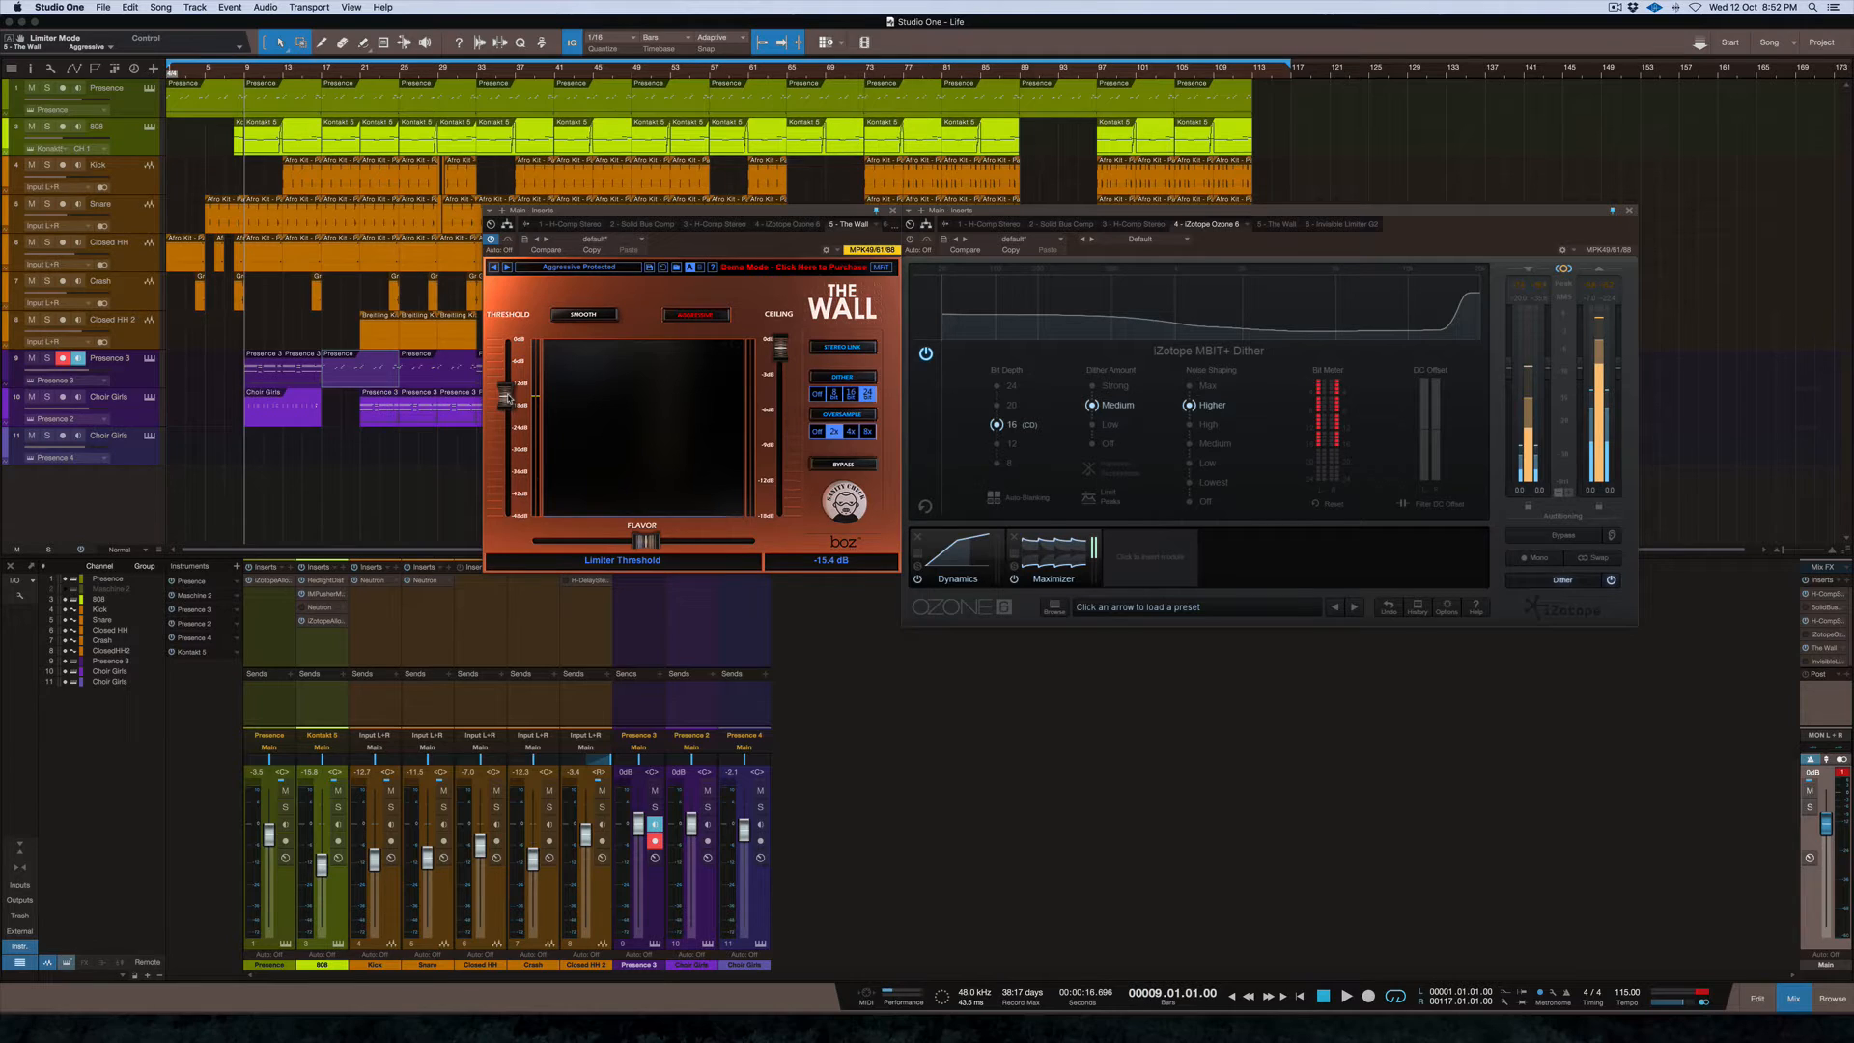
{"action": "left_click", "coordinate": [971, 548]}
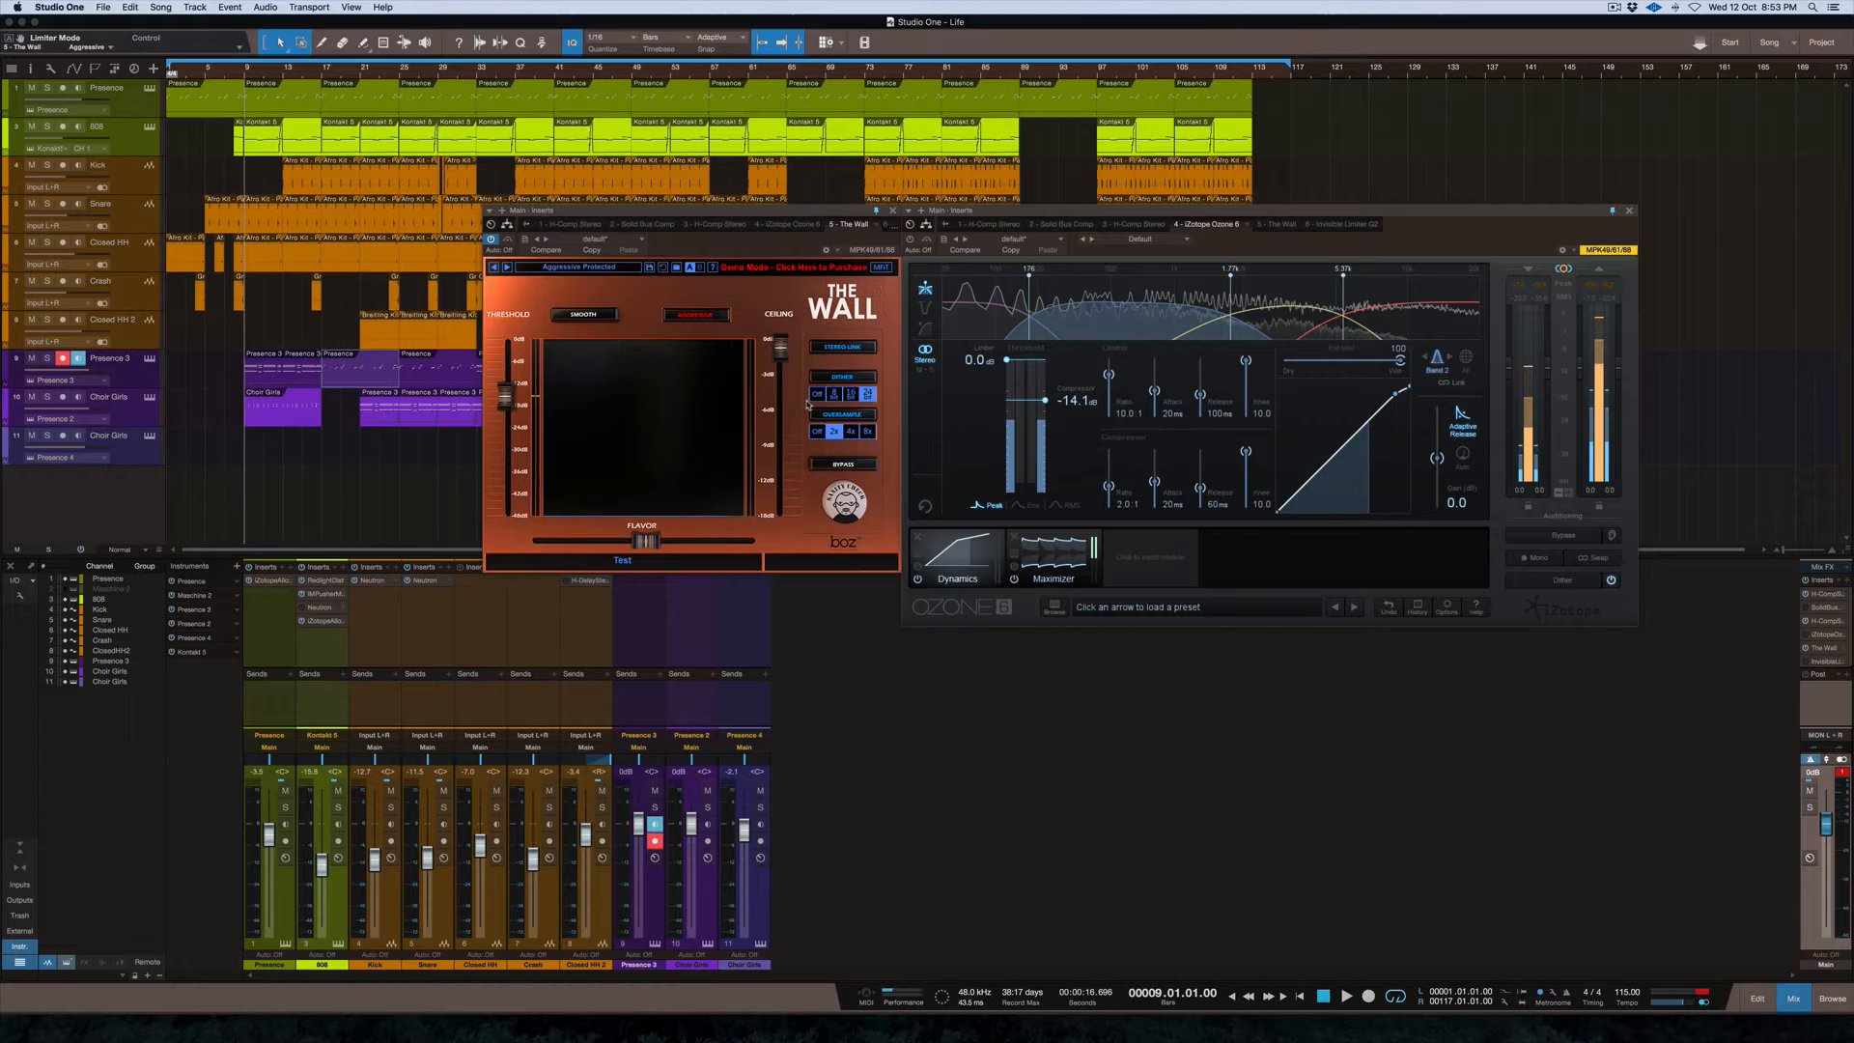
Play the mix and compare The Wall's oversampling at Off, 2x, 4x and 8x, finally leaving it on 2x
{"action": "key", "text": "space"}
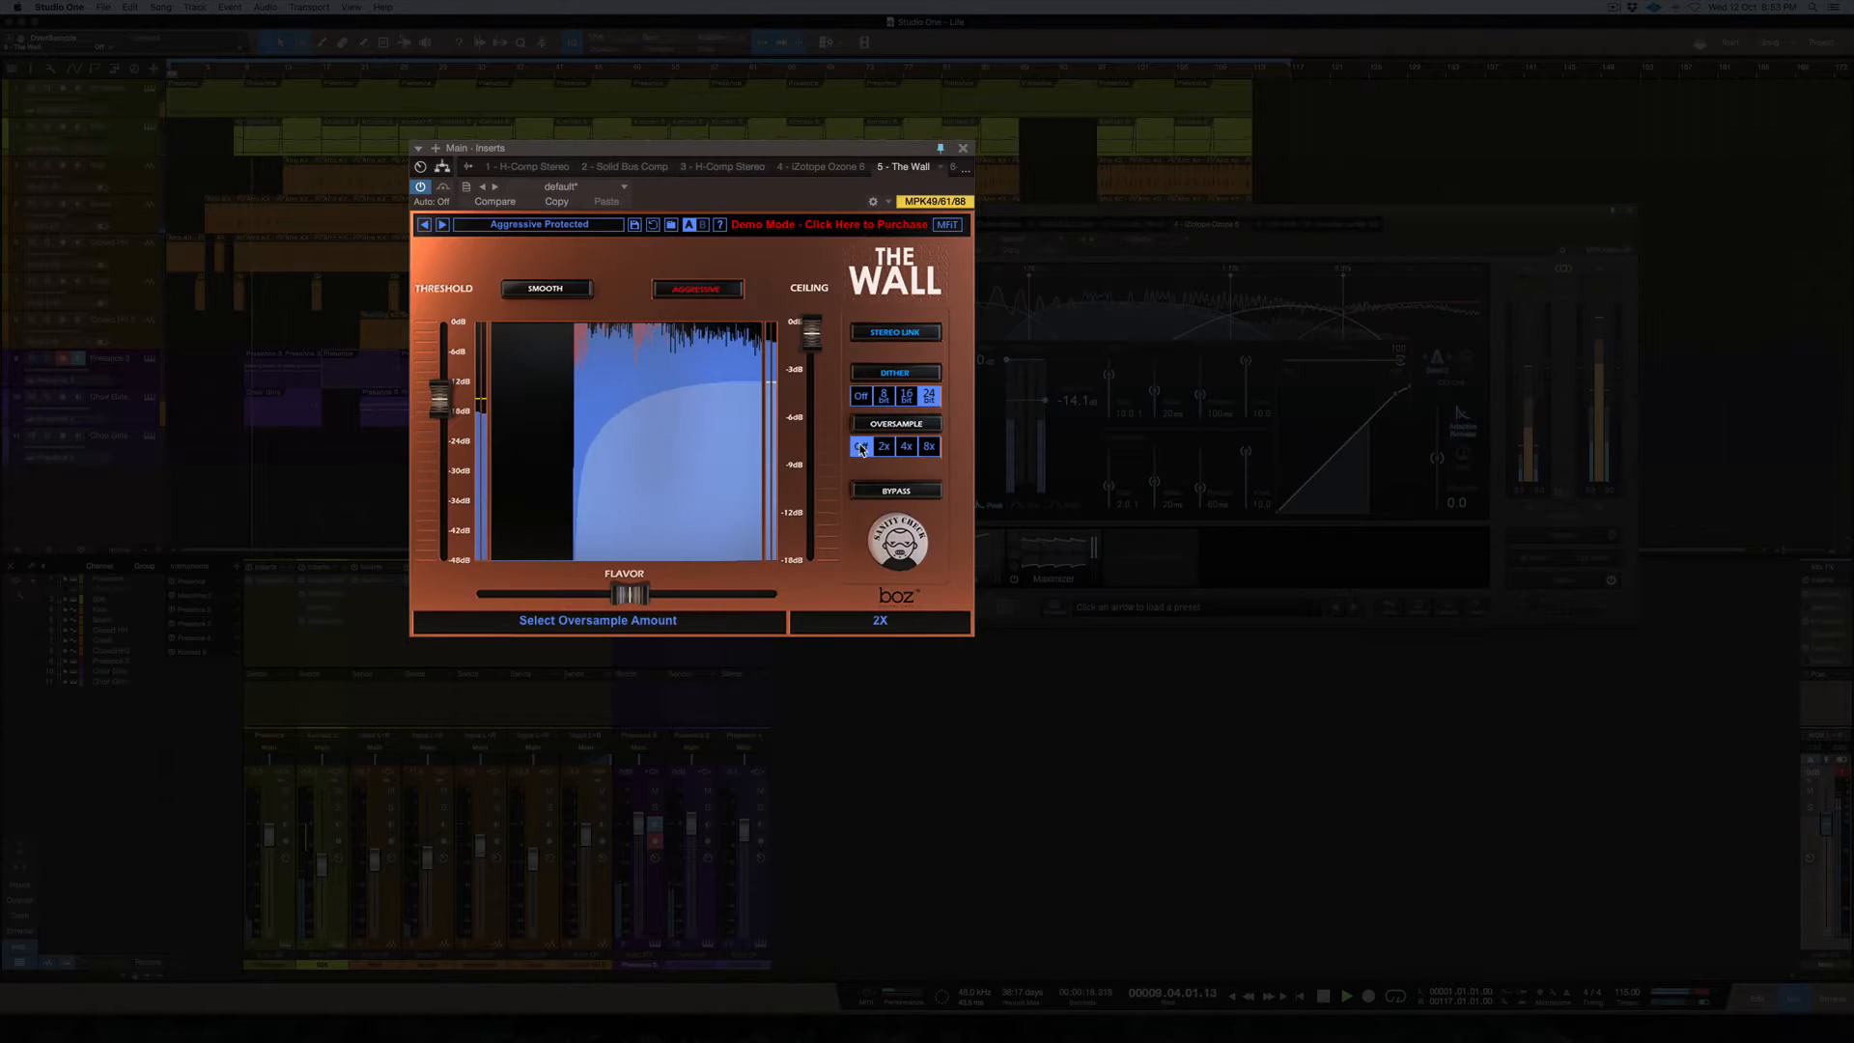
{"action": "left_click", "coordinate": [861, 447]}
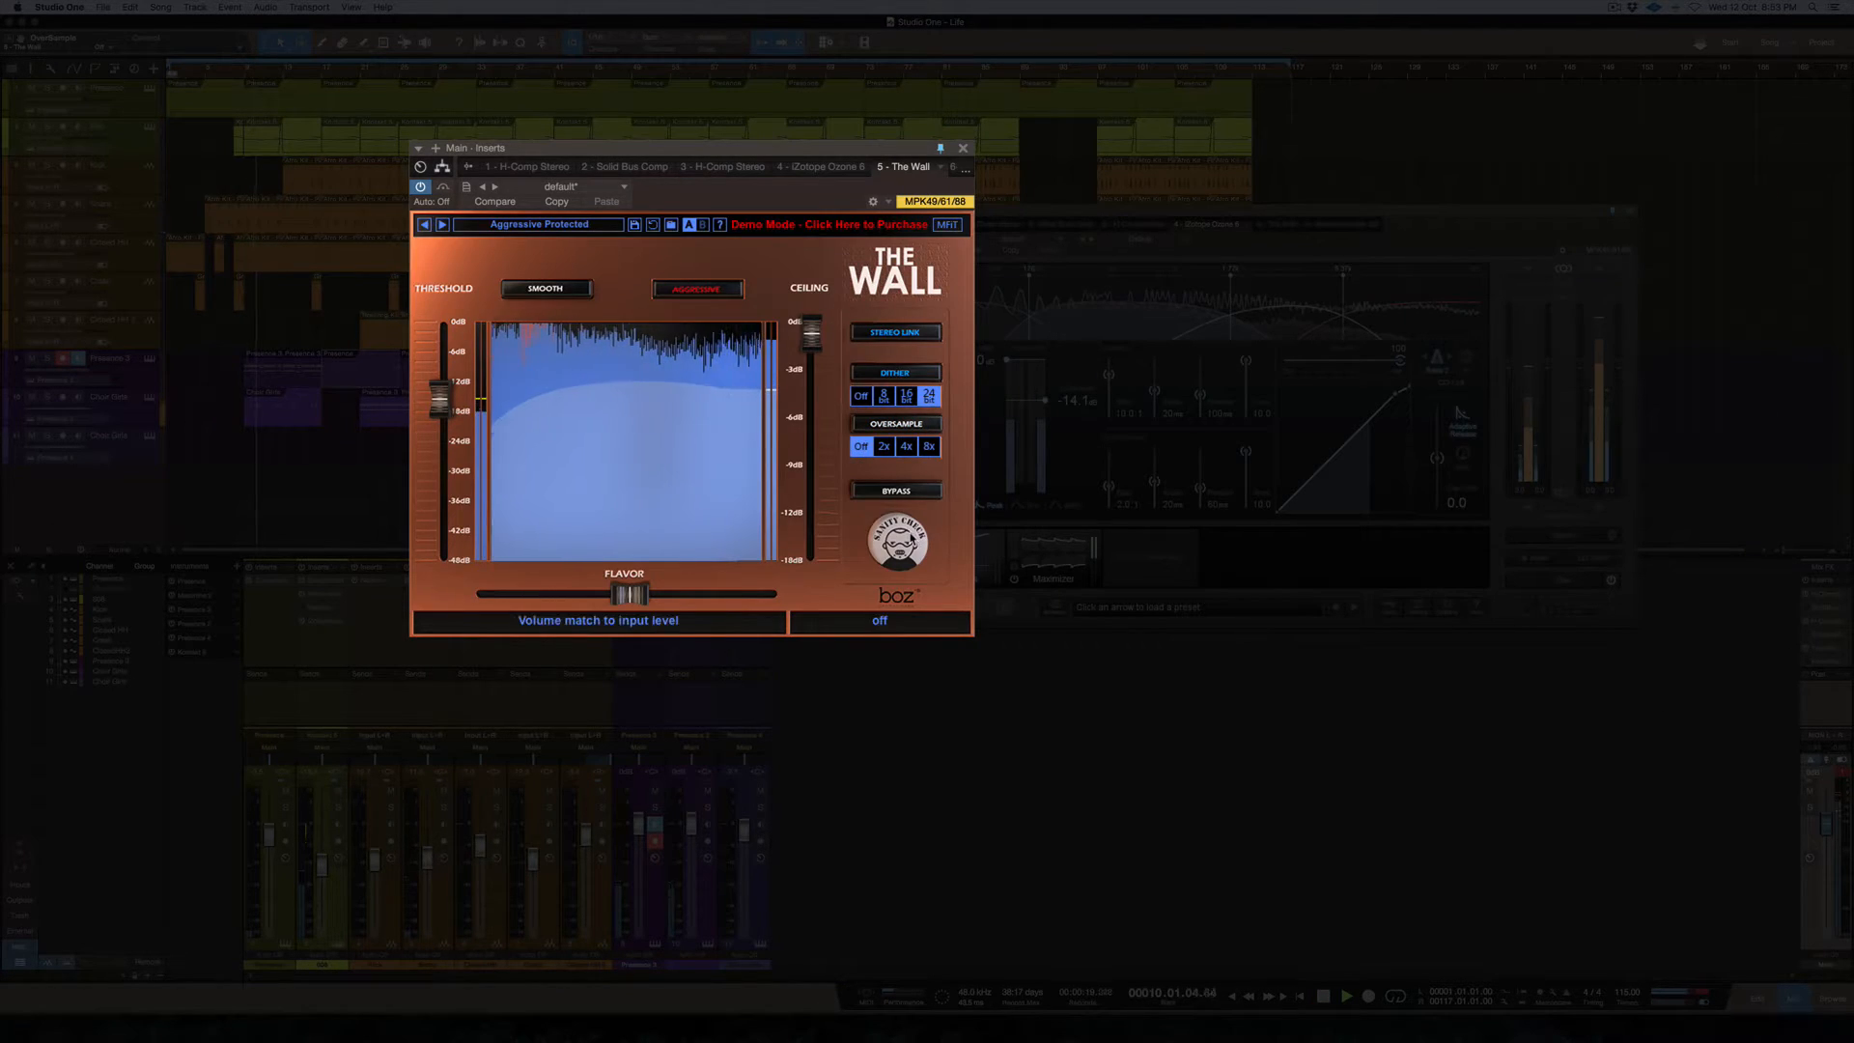
{"action": "left_click", "coordinate": [885, 447]}
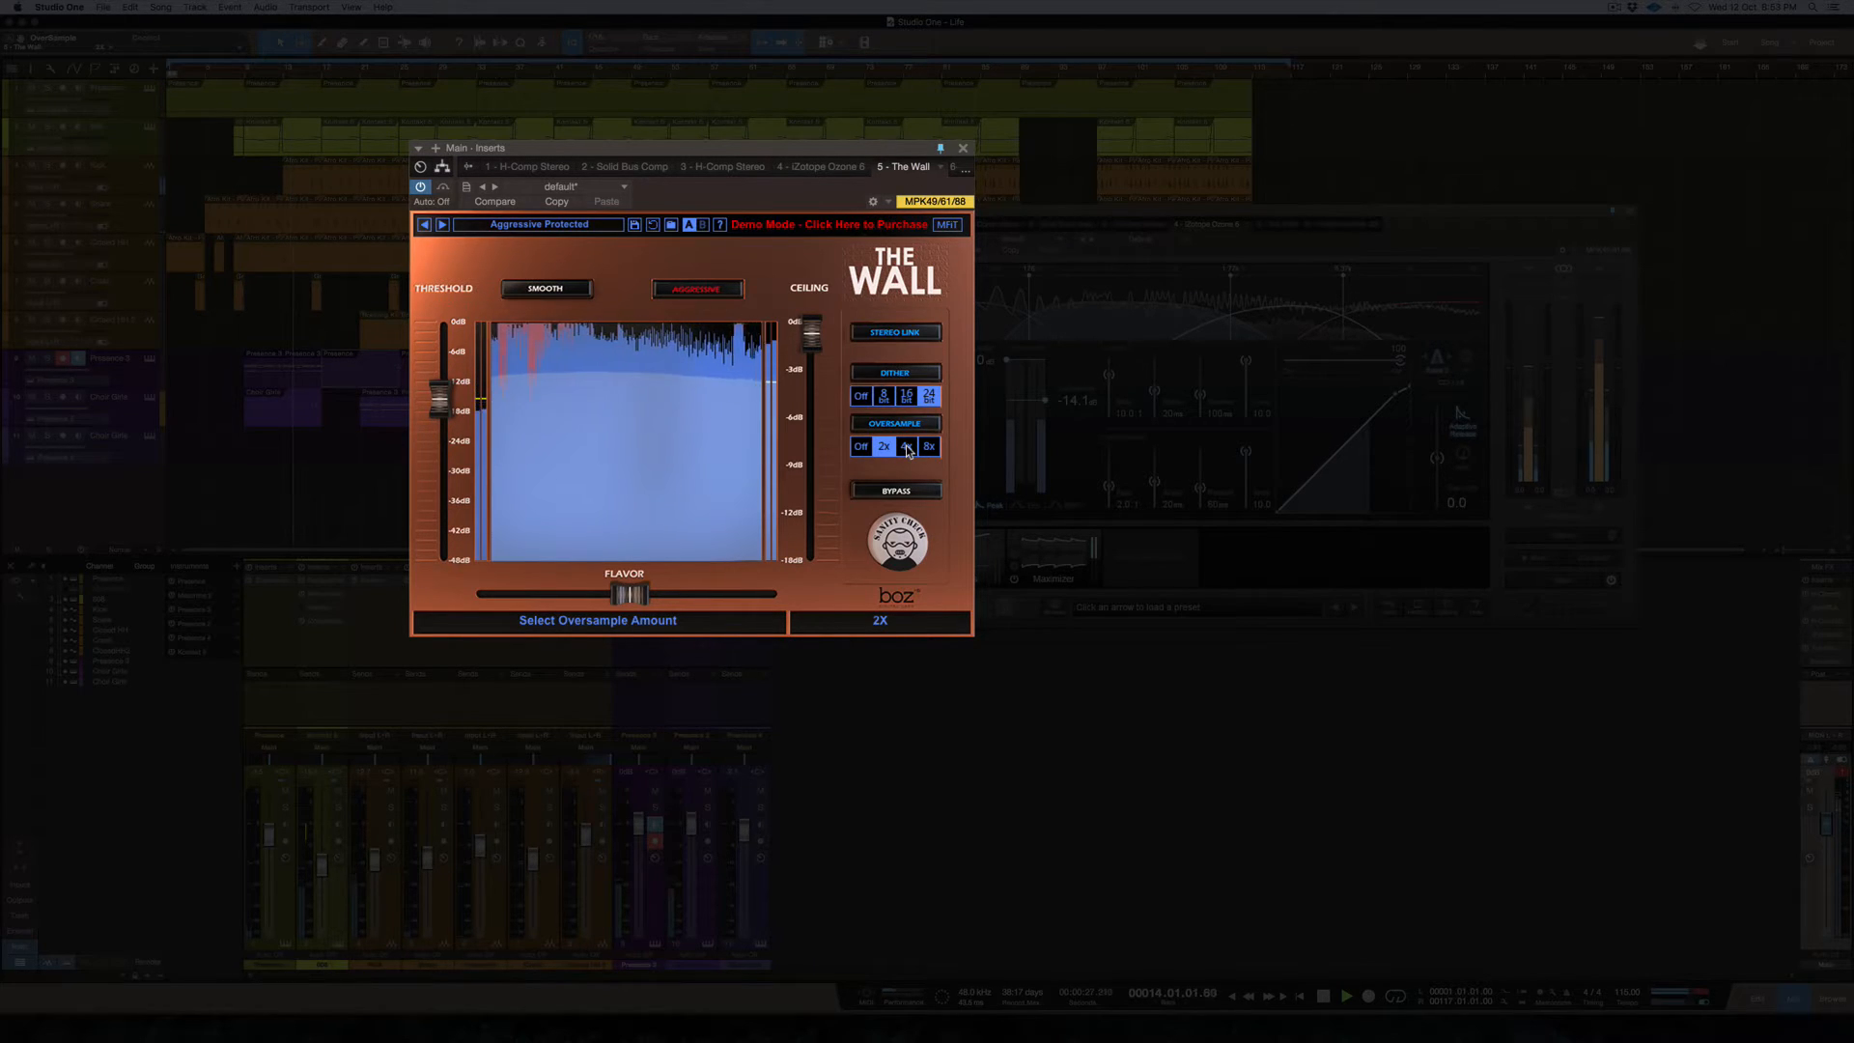
{"action": "left_click", "coordinate": [908, 448]}
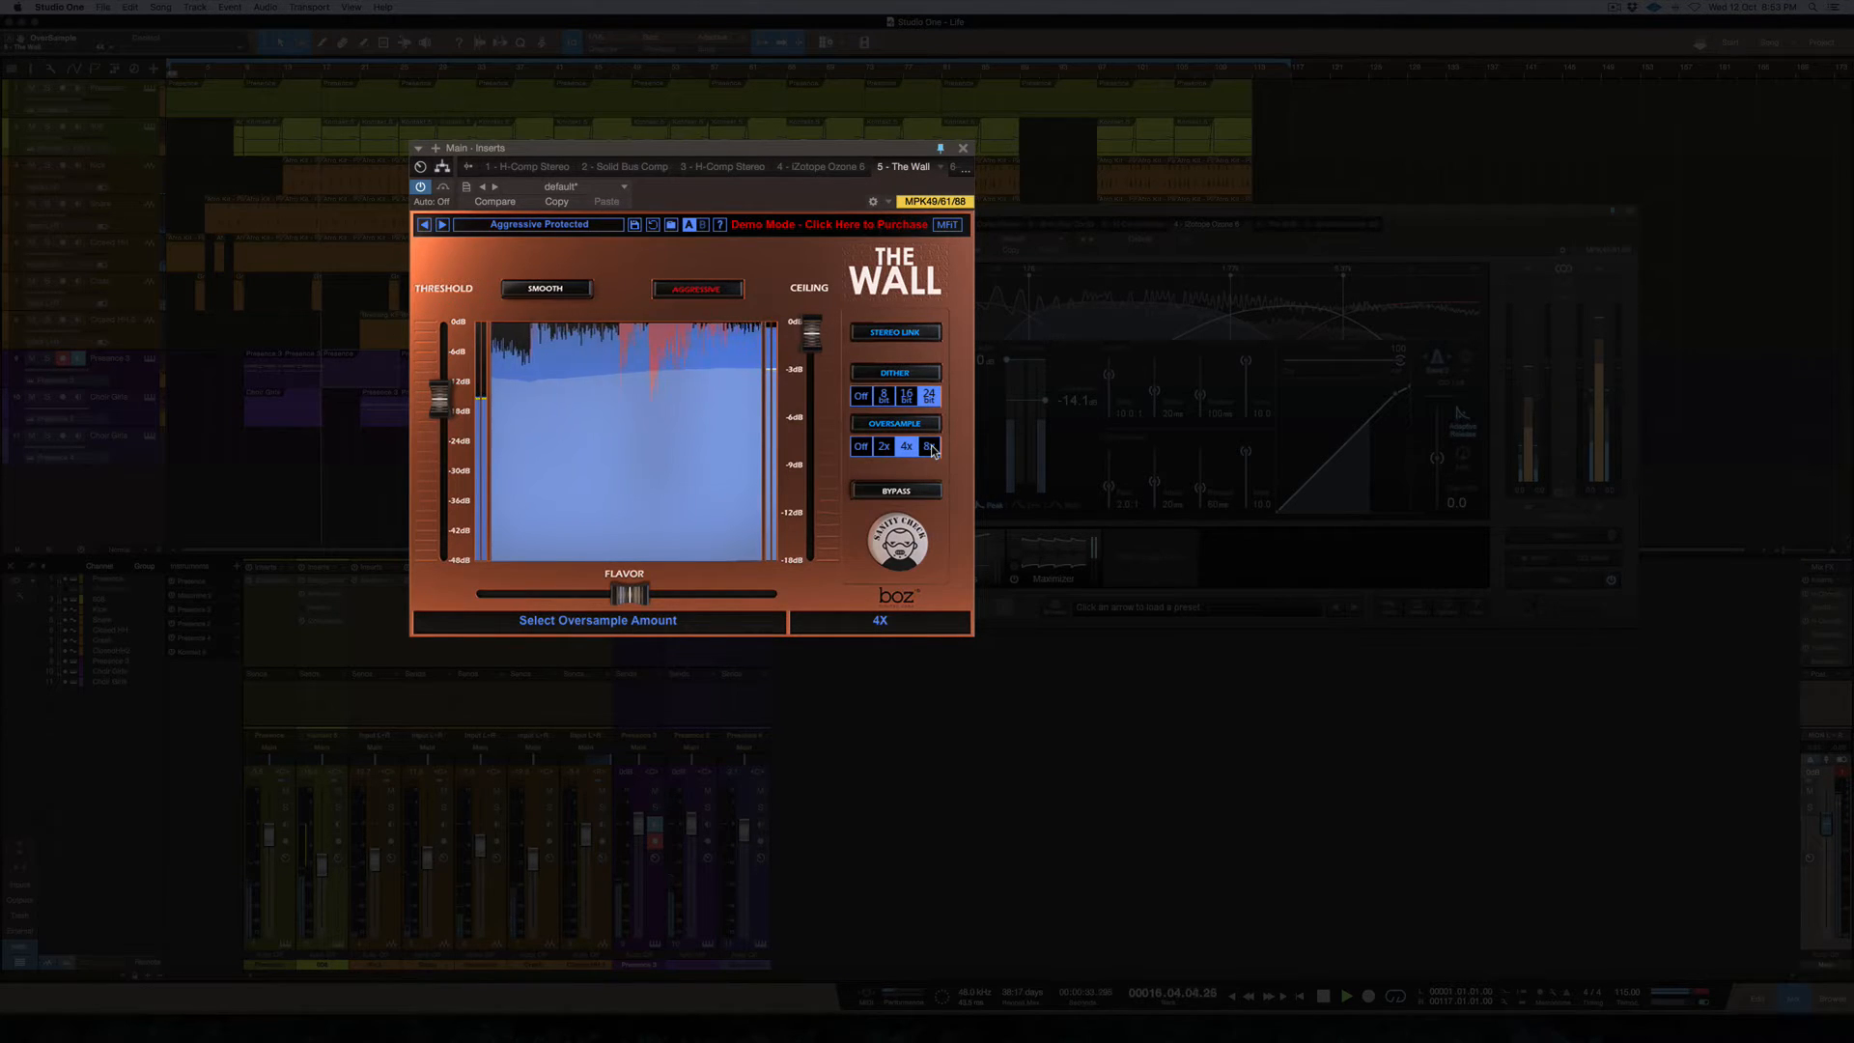
{"action": "left_click", "coordinate": [929, 447]}
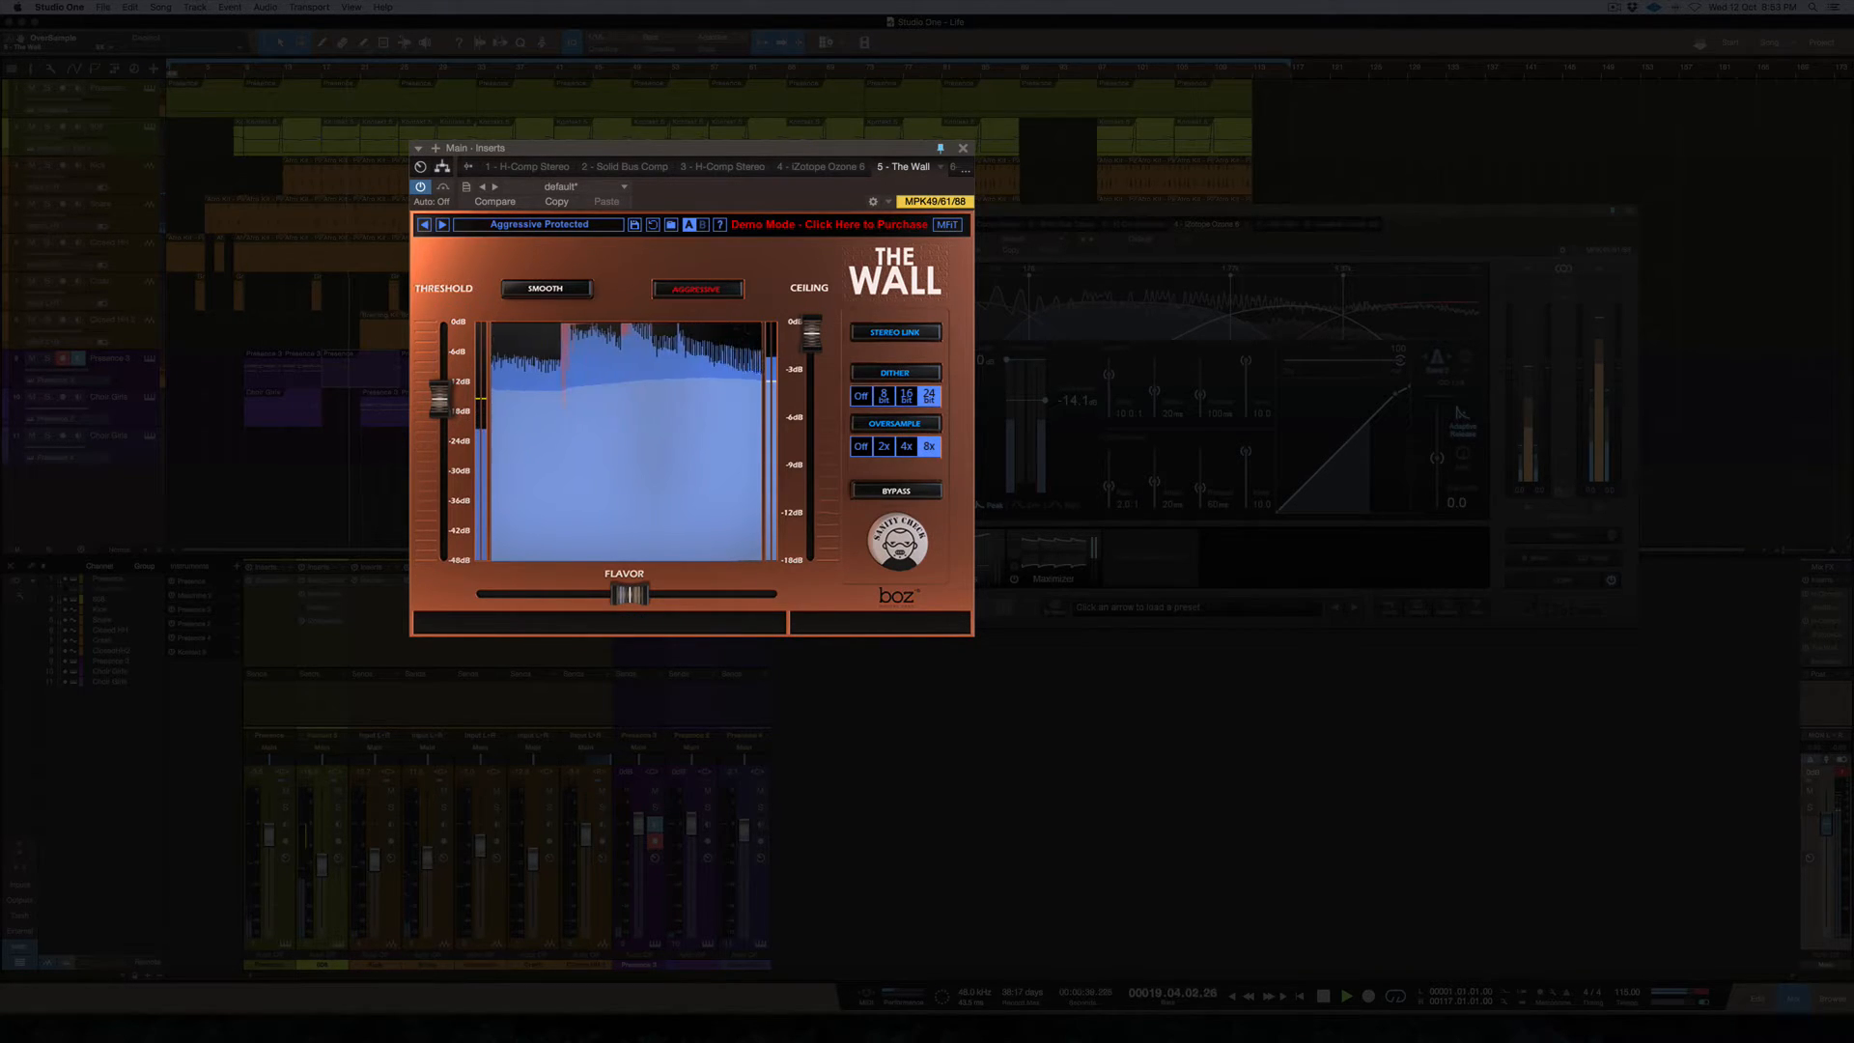
{"action": "left_click", "coordinate": [884, 449]}
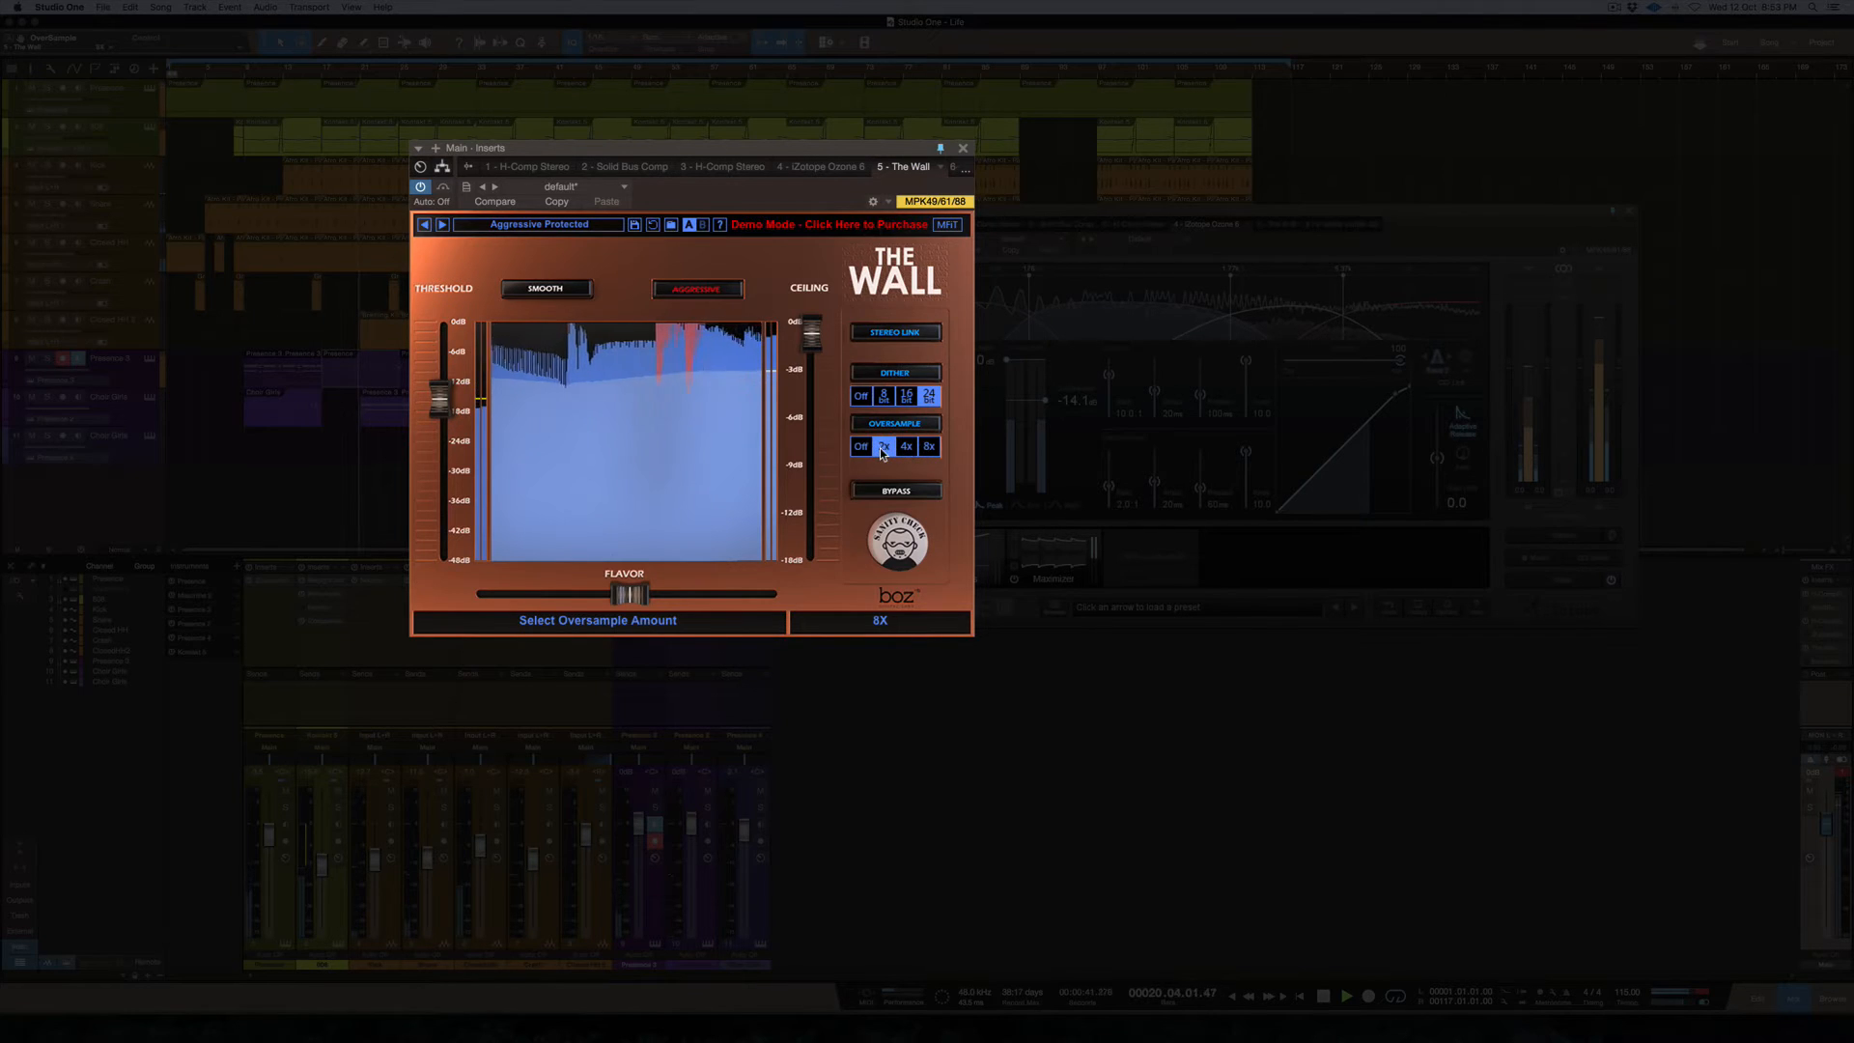
{"action": "left_click", "coordinate": [927, 452]}
{"action": "left_click", "coordinate": [859, 449]}
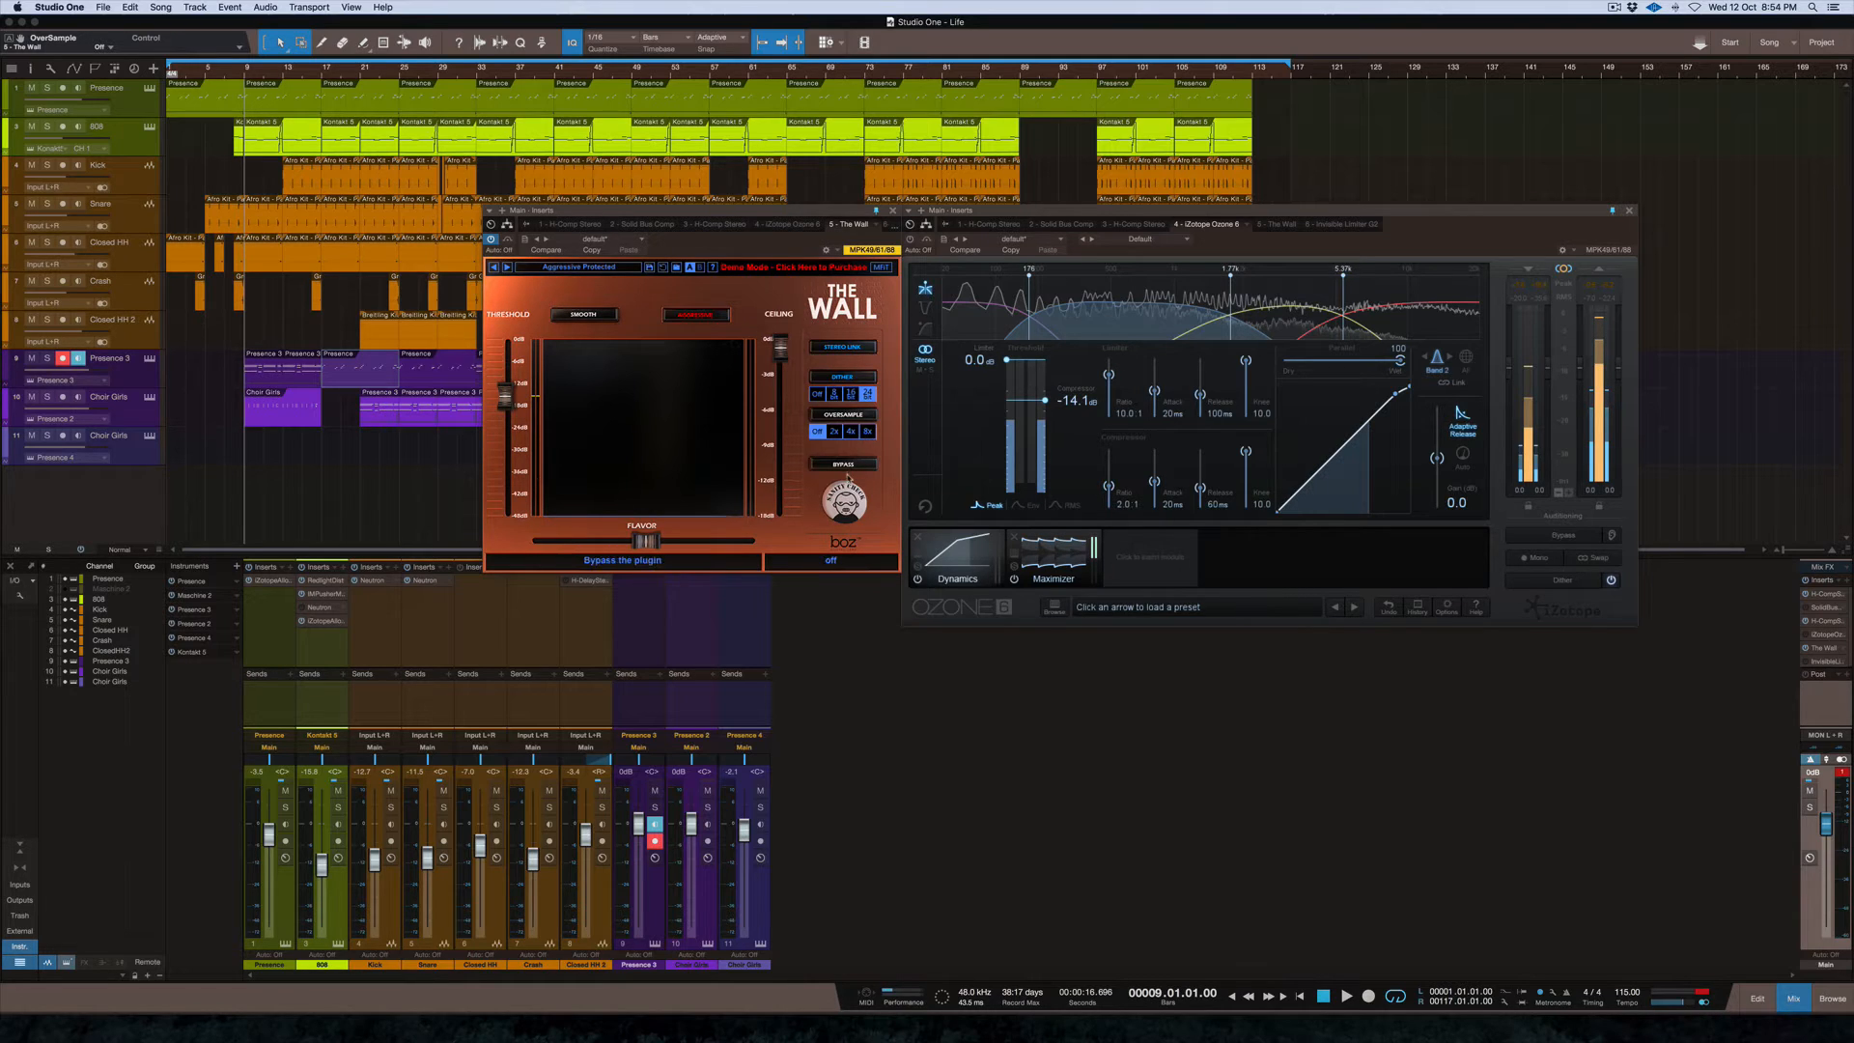
{"action": "left_click", "coordinate": [836, 431]}
Disable Ozone's Dynamics module and open its Maximizer settings
{"action": "left_click", "coordinate": [1040, 216]}
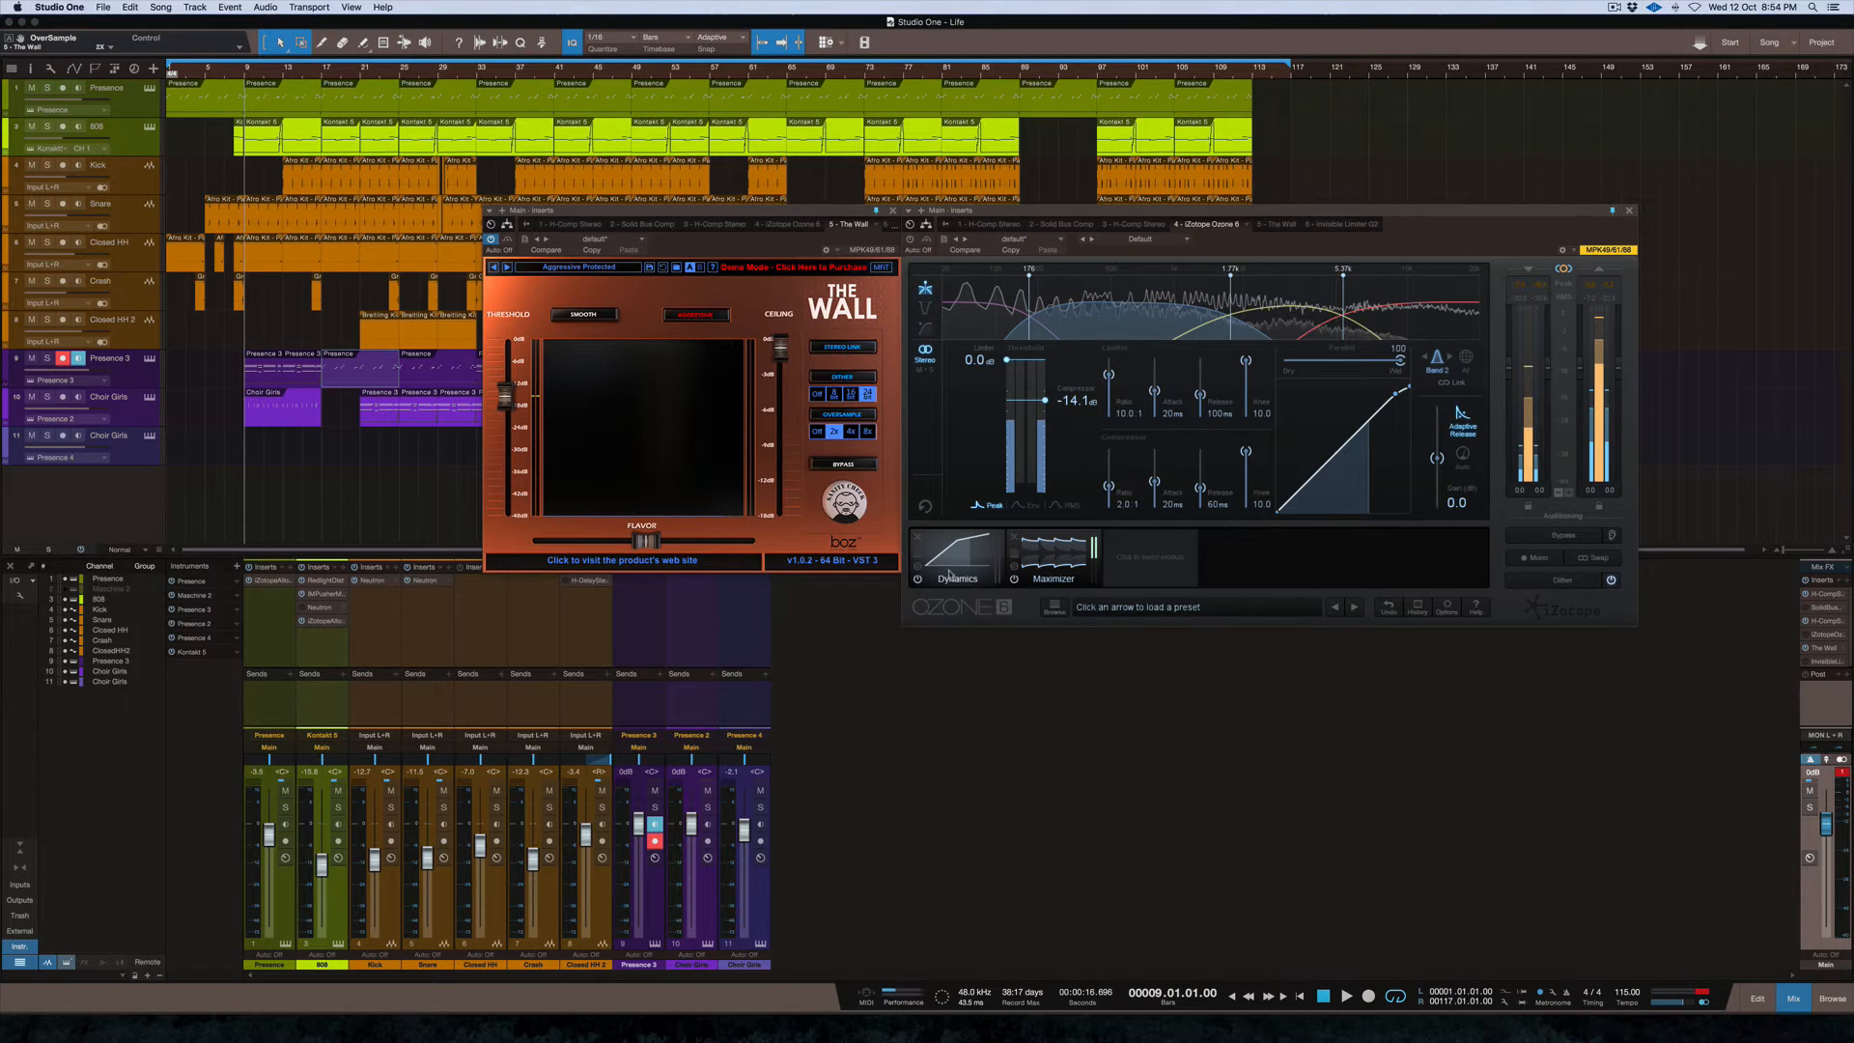
{"action": "left_click", "coordinate": [919, 580]}
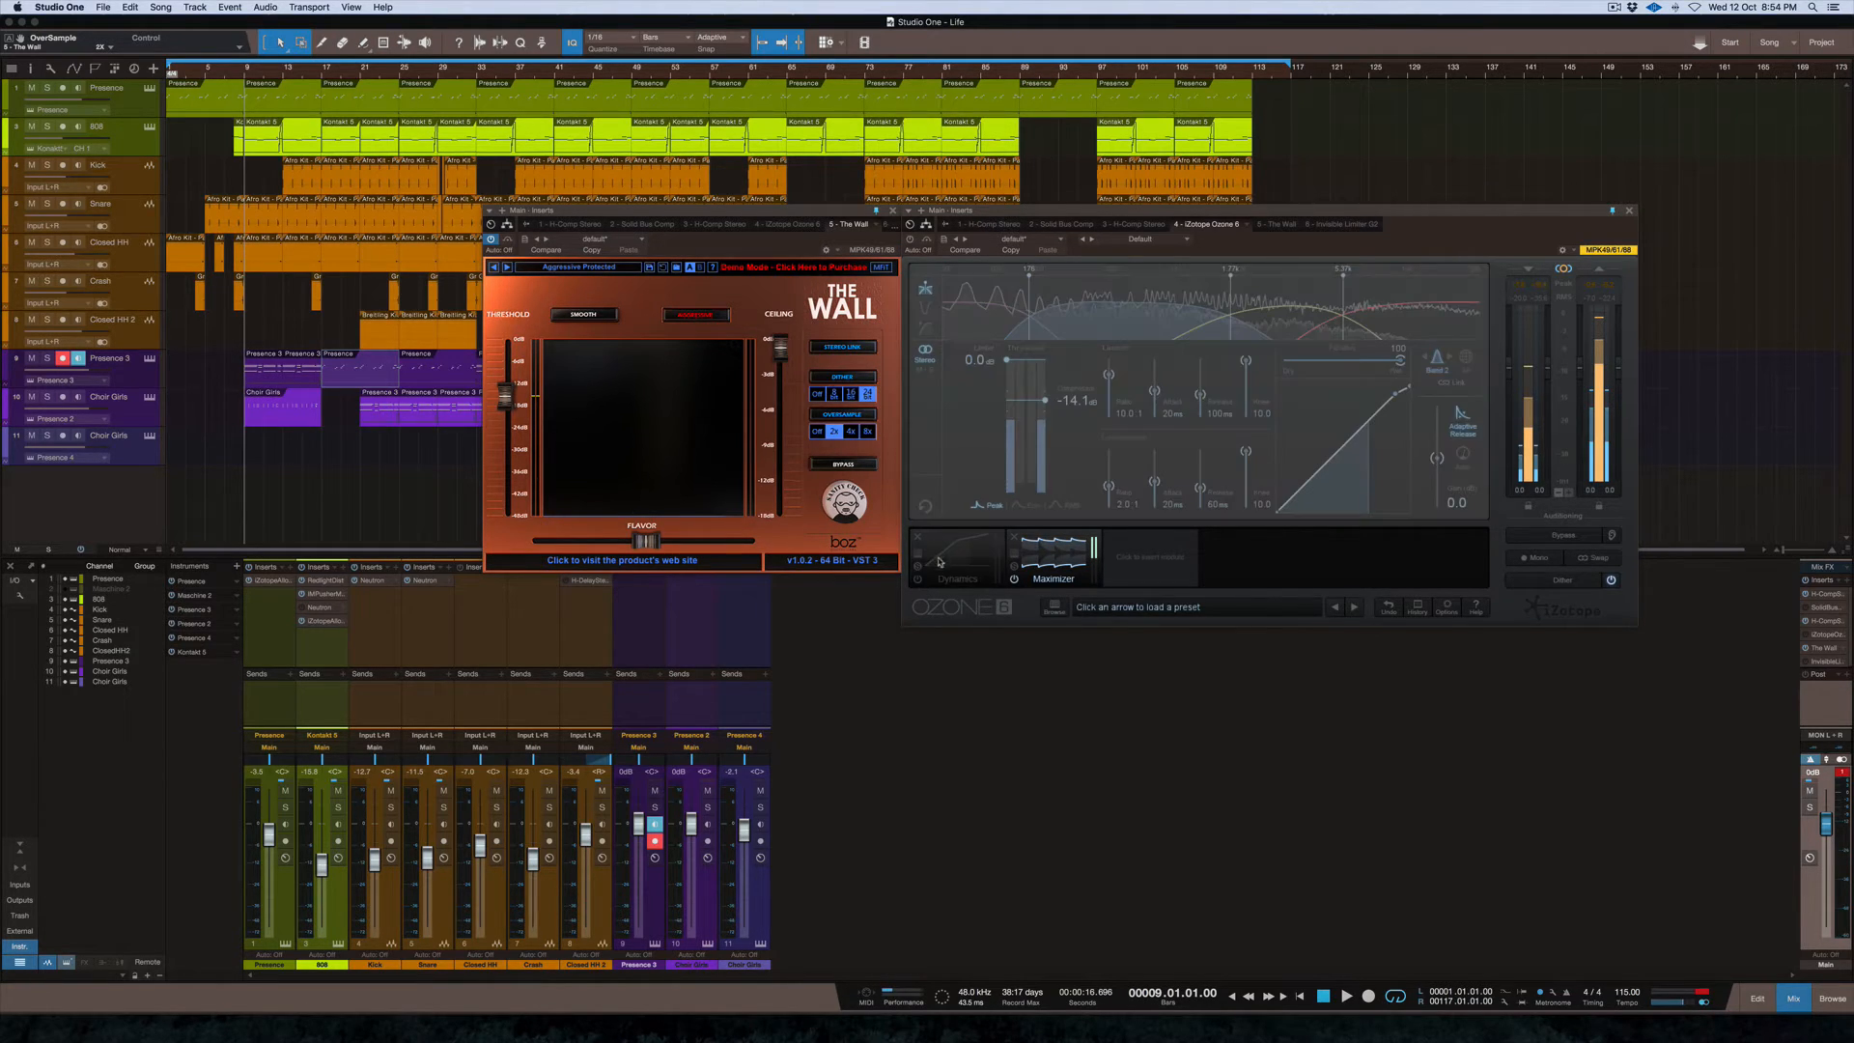
{"action": "left_click", "coordinate": [1053, 563]}
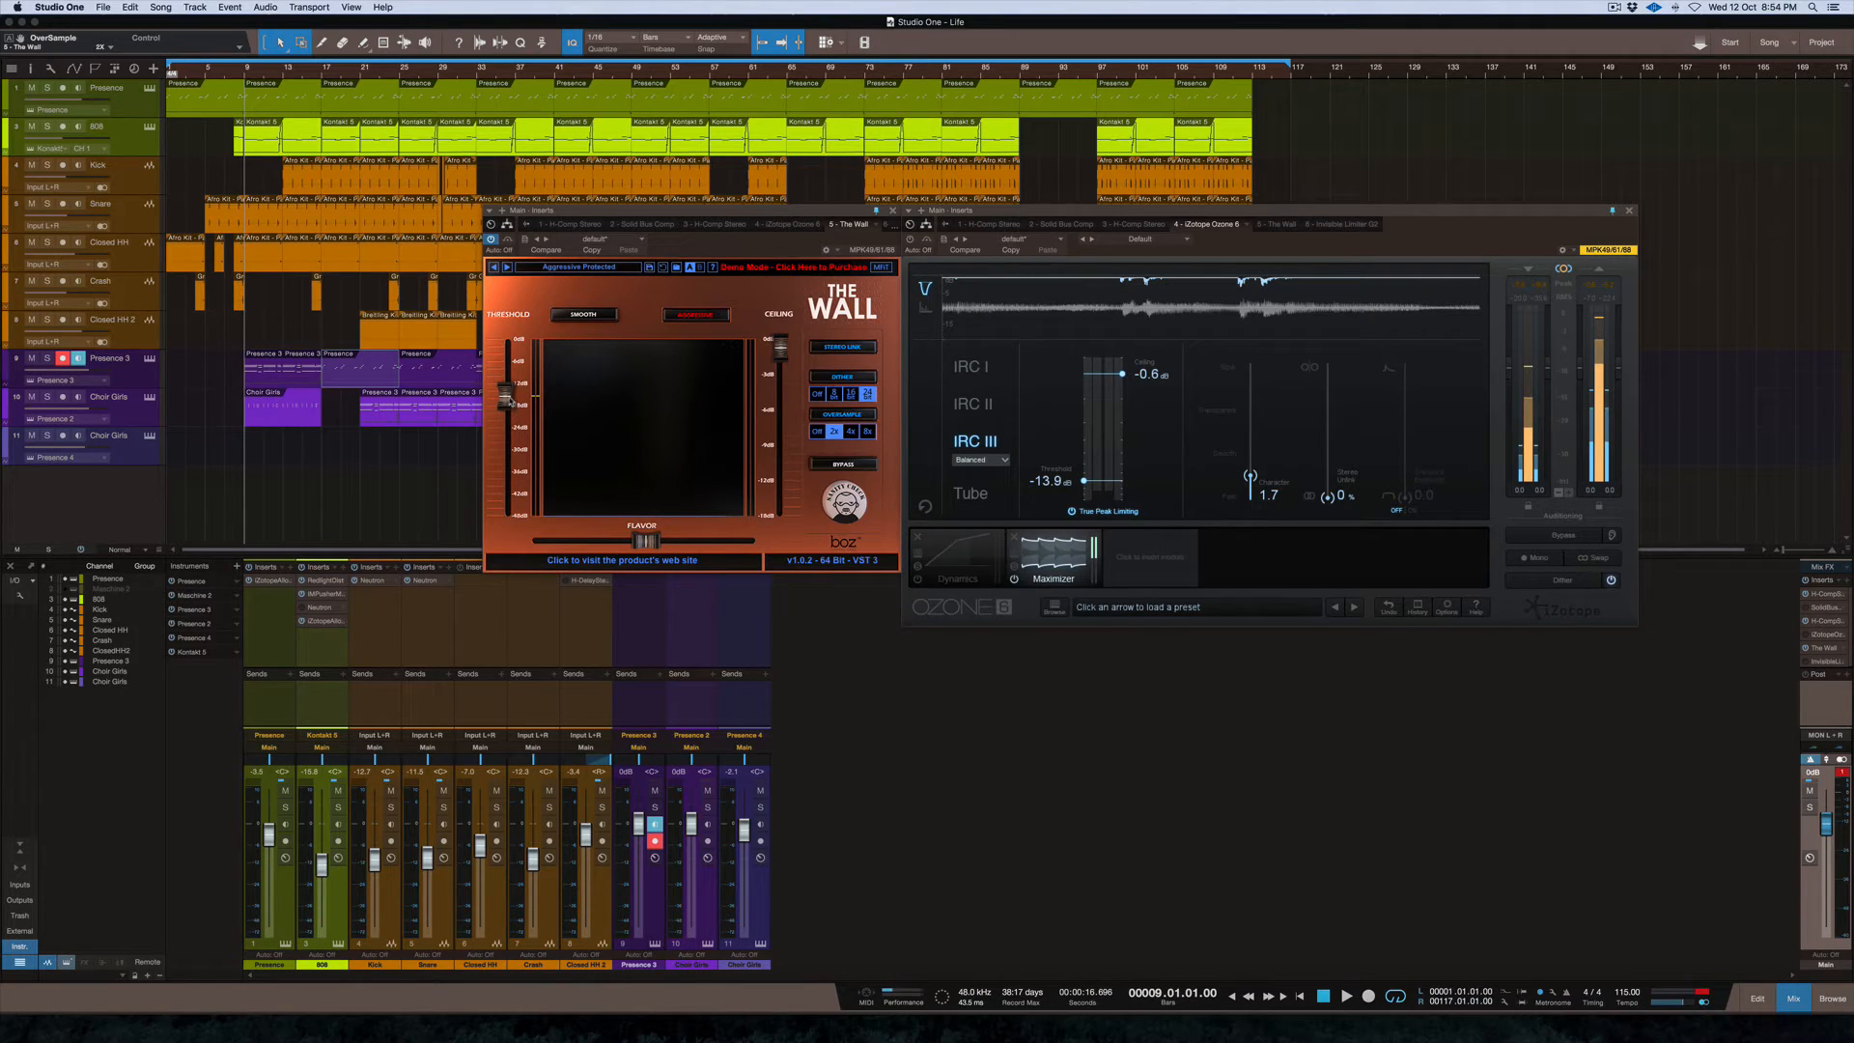
Lower The Wall's Flavor slightly and match Ozone's Maximizer to The Wall with a -15.4 dB threshold and a -0.9 dB ceiling
{"action": "left_click", "coordinate": [506, 398]}
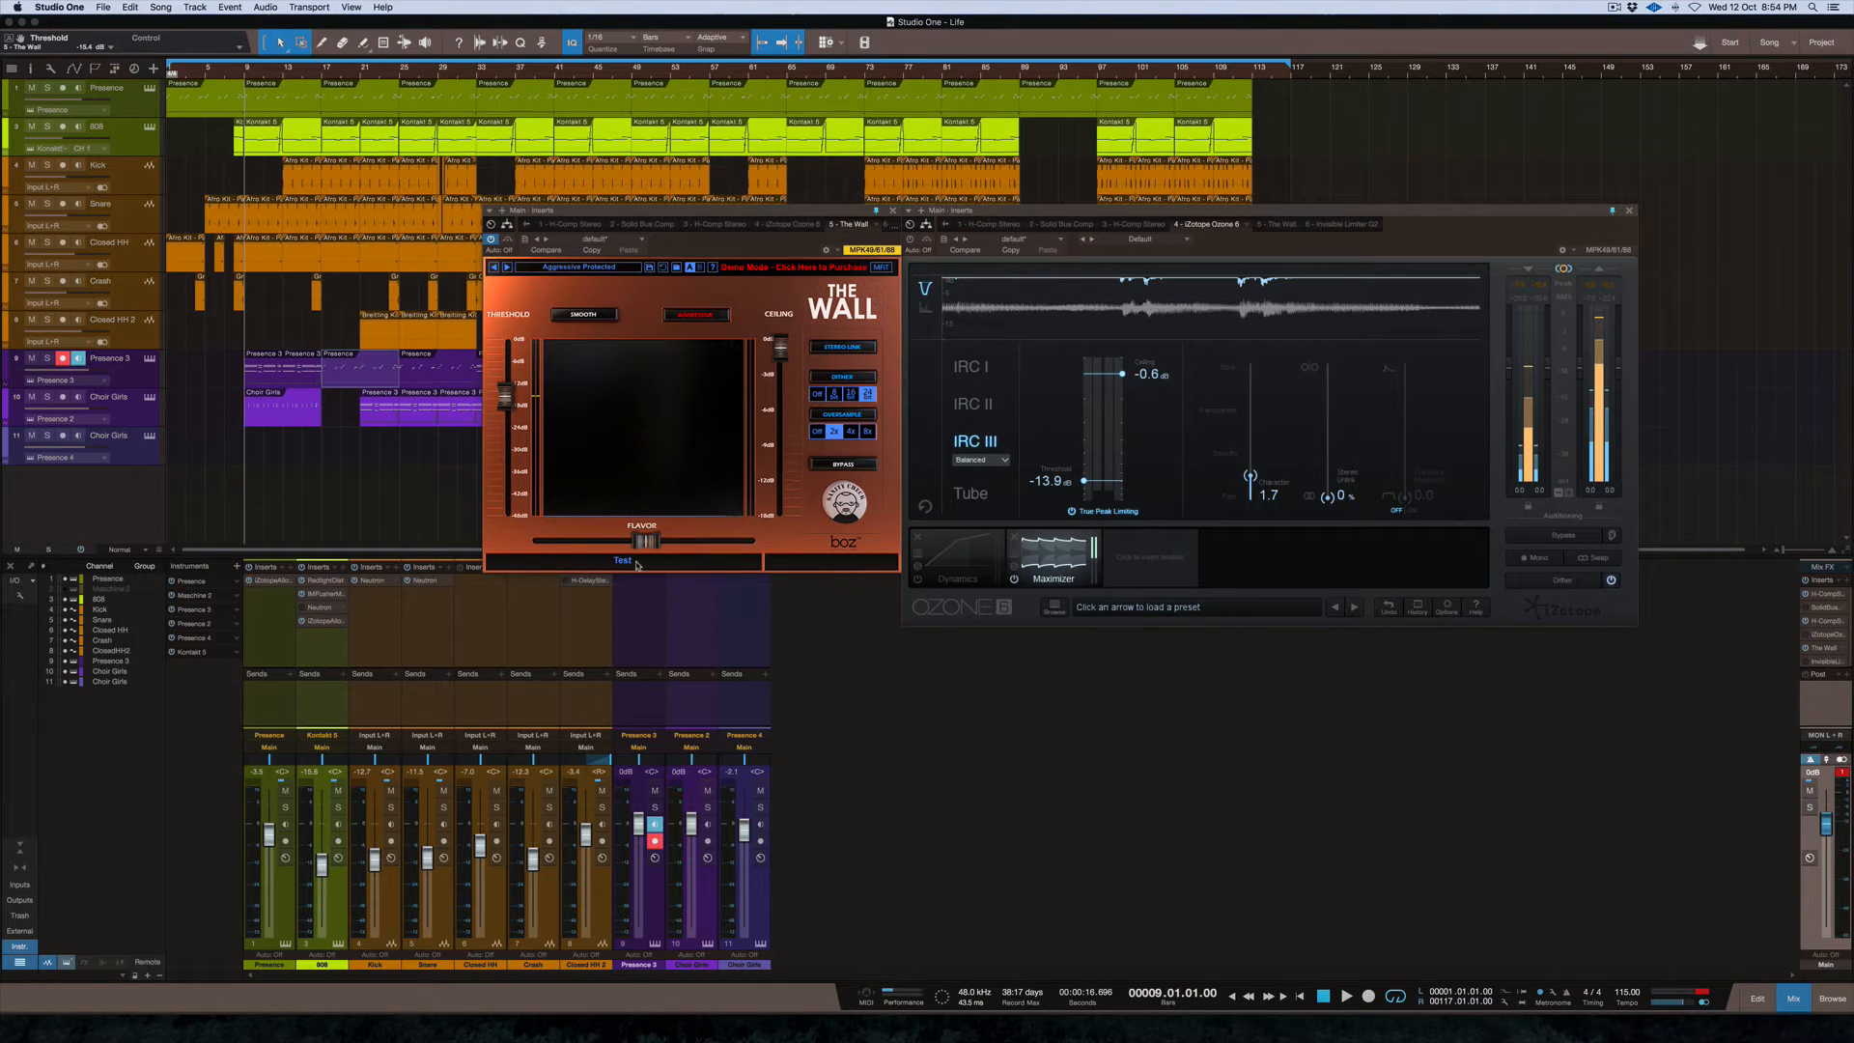
{"action": "left_click_drag", "start_coordinate": [647, 543], "coordinate": [633, 545]}
{"action": "left_click_drag", "start_coordinate": [1065, 484], "coordinate": [1063, 490]}
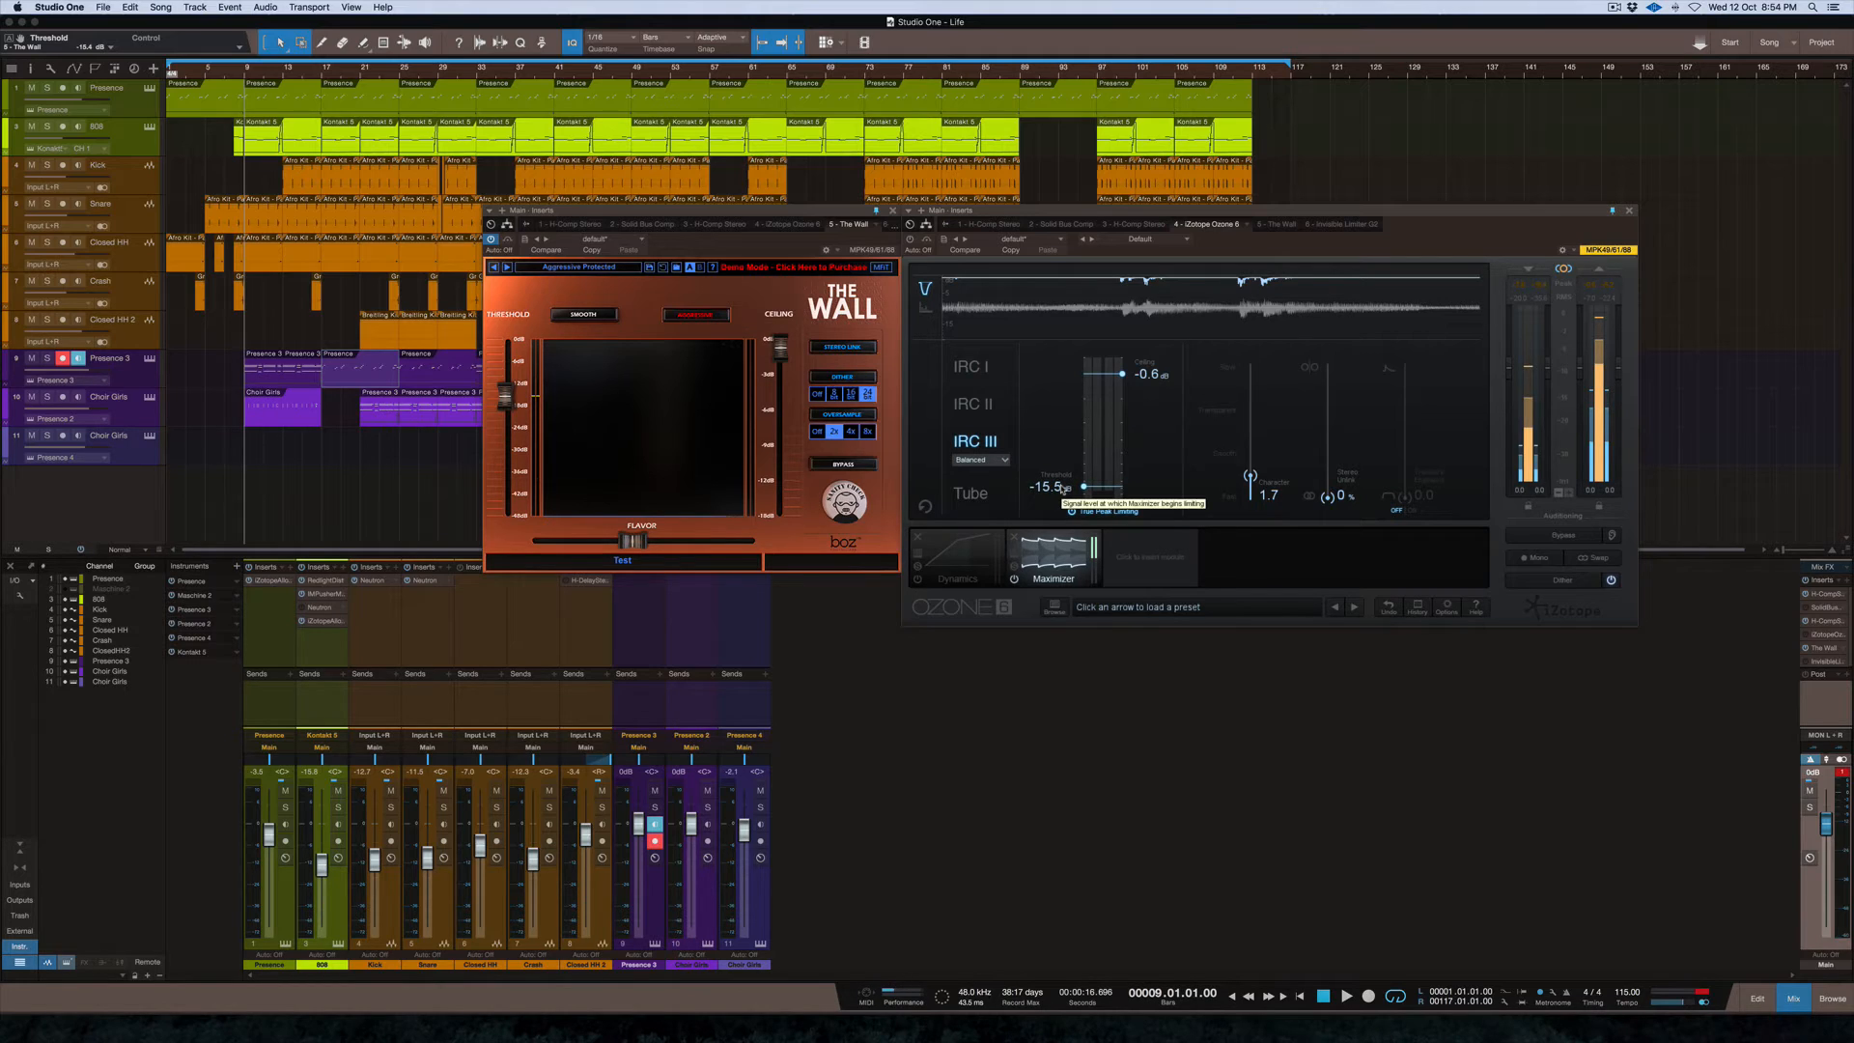
{"action": "double_click", "coordinate": [1051, 488]}
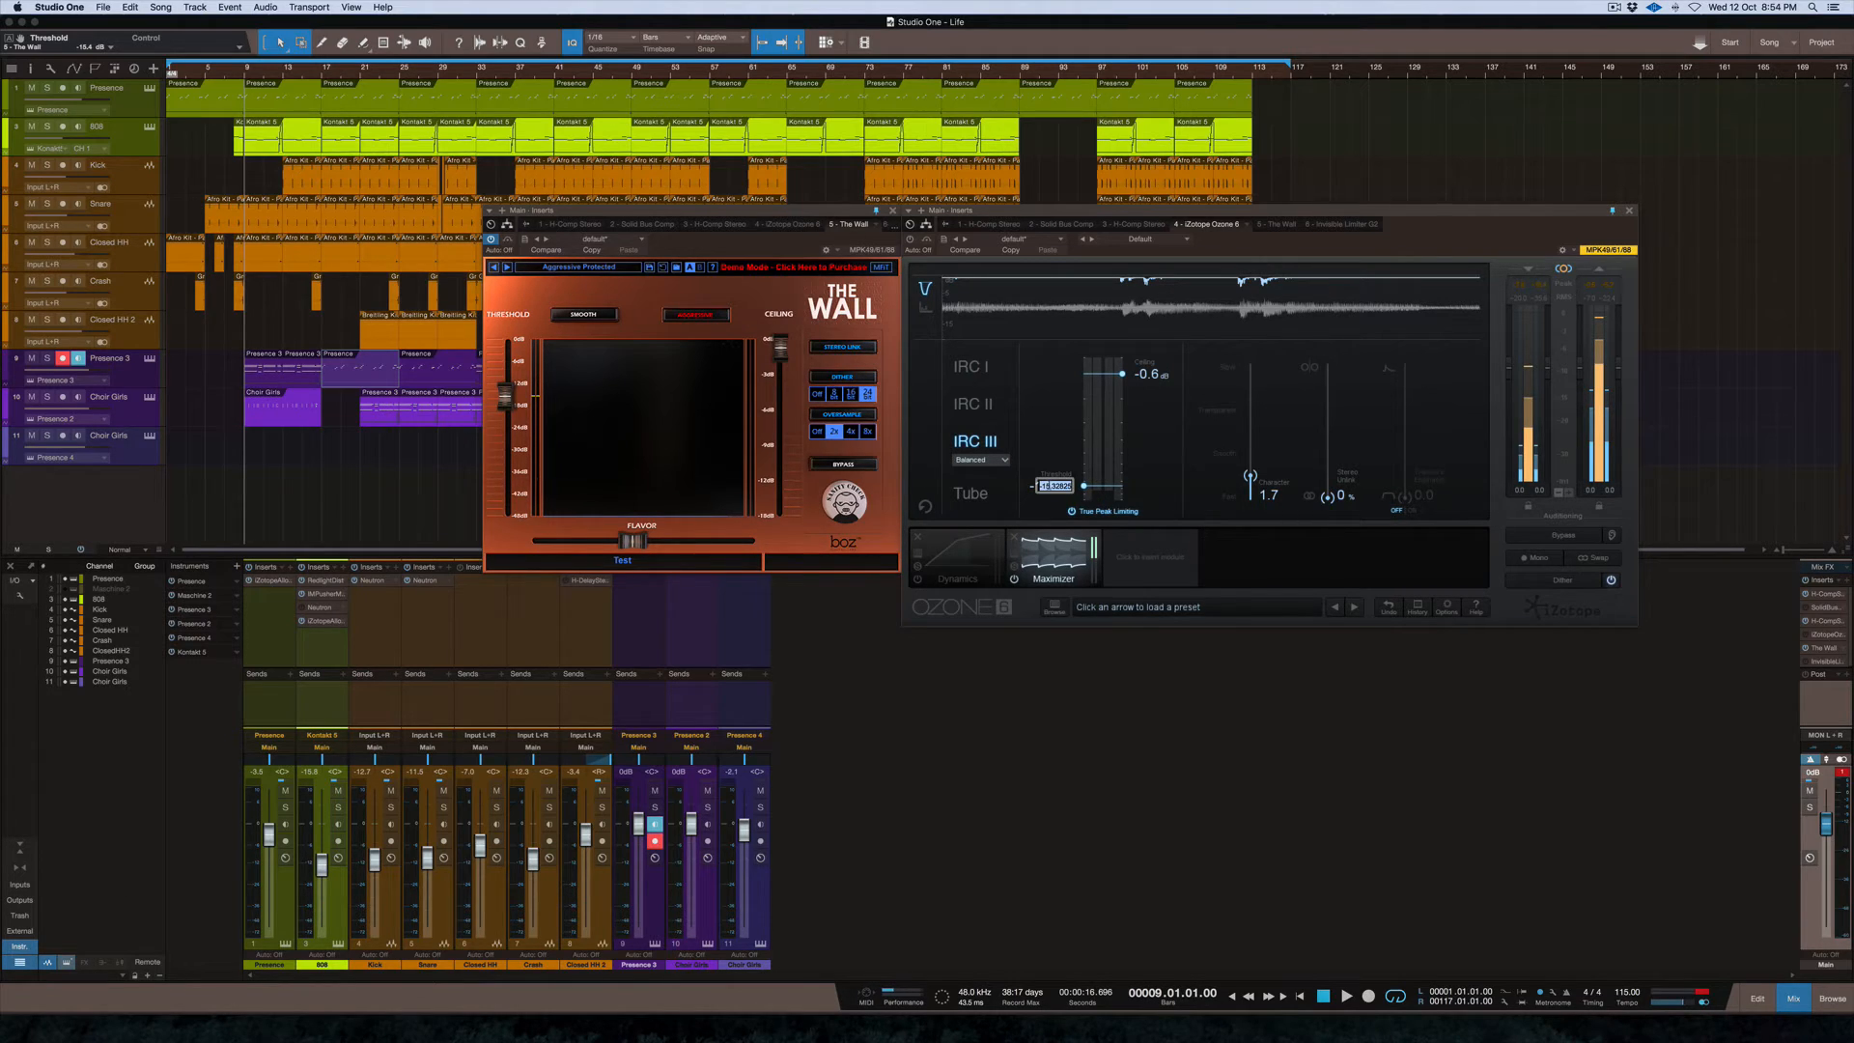
{"action": "key", "text": "BackSpace"}
{"action": "key", "text": "Return"}
{"action": "left_click_drag", "start_coordinate": [781, 346], "coordinate": [783, 352]}
{"action": "left_click_drag", "start_coordinate": [1154, 376], "coordinate": [1154, 383]}
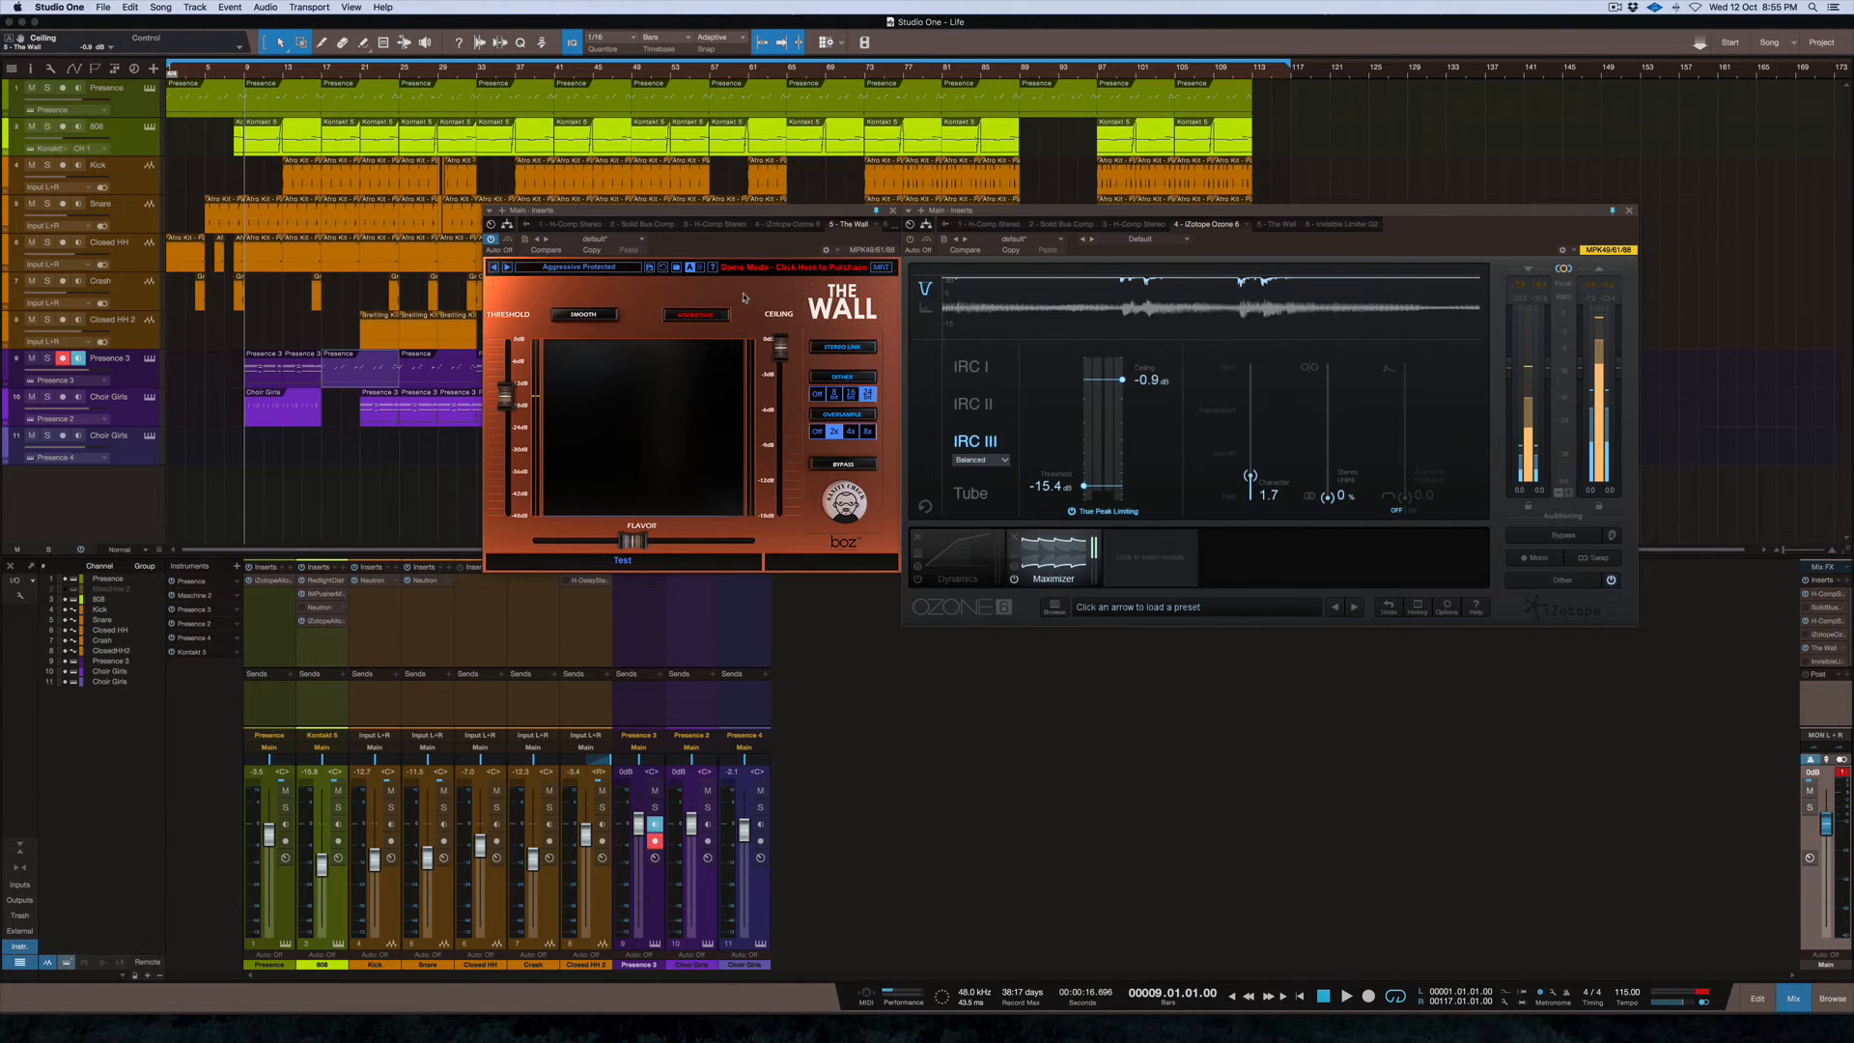
Play the mix and alternate between The Wall and Ozone's Maximizer to compare them, ending on The Wall
{"action": "key", "text": "space"}
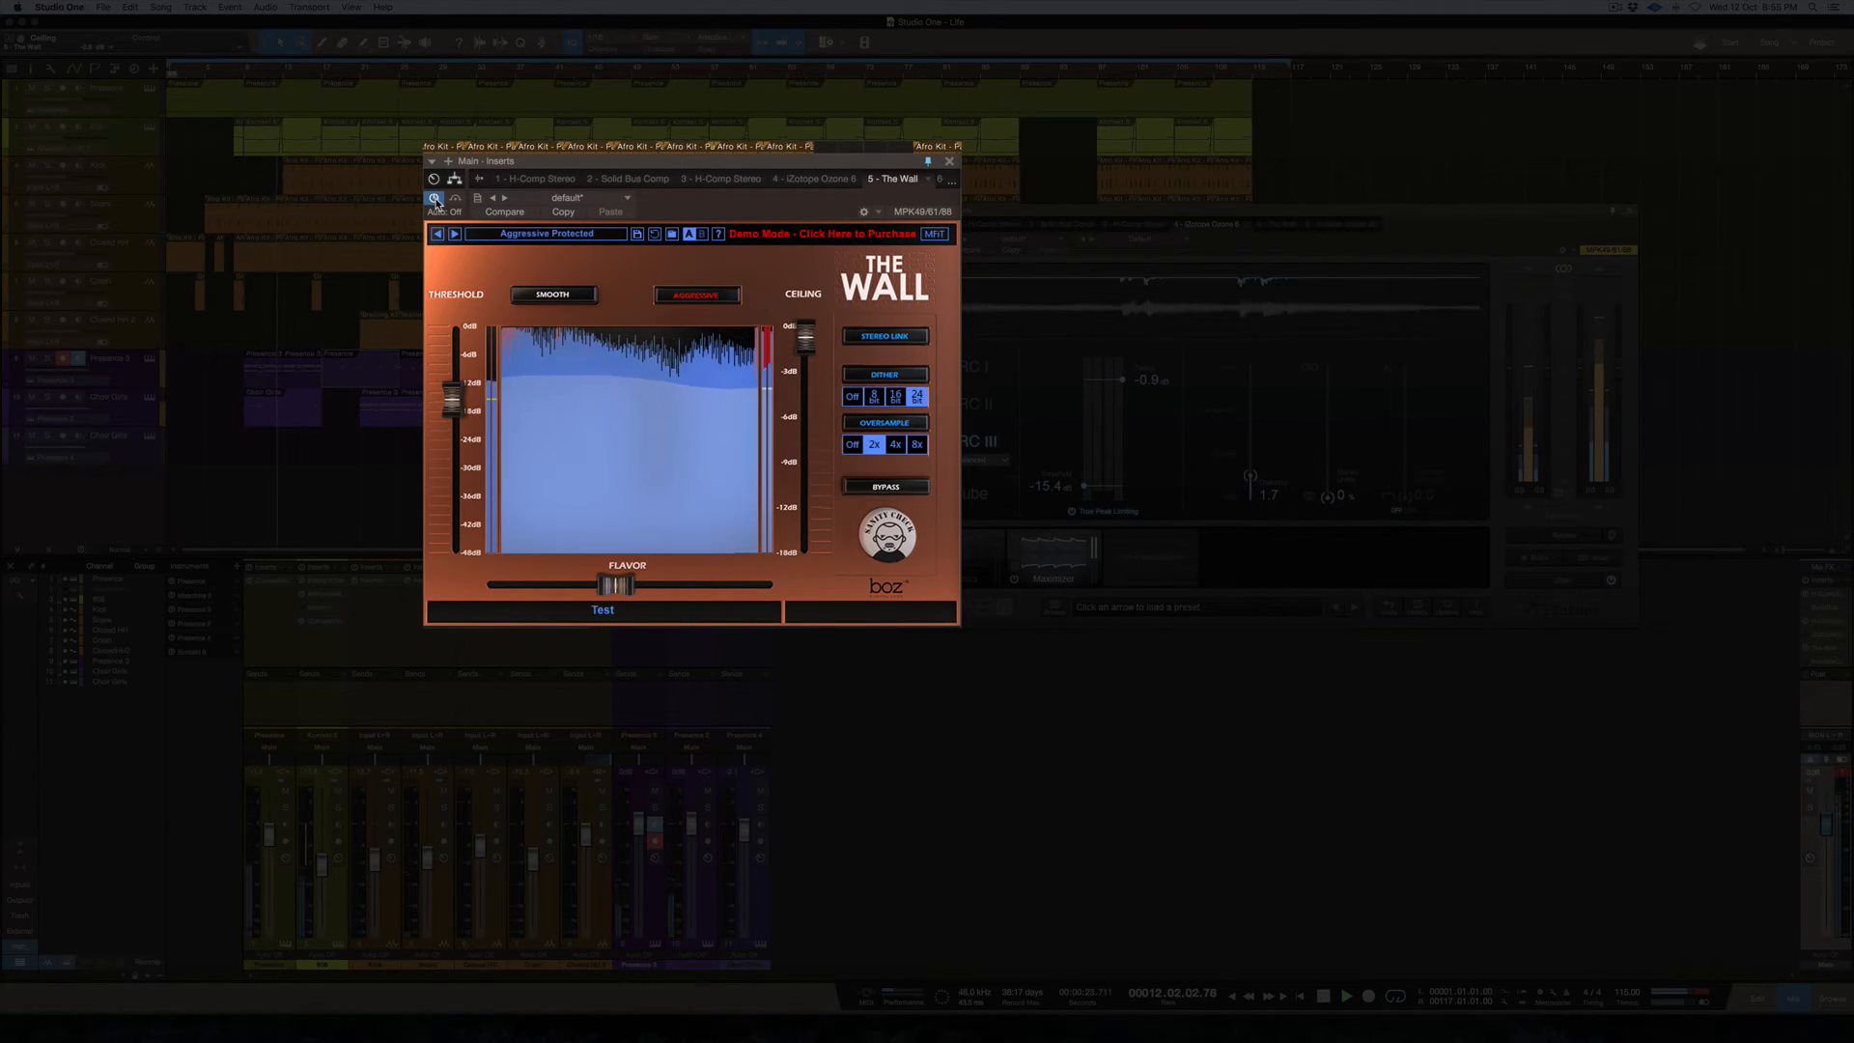
{"action": "left_click", "coordinate": [861, 215]}
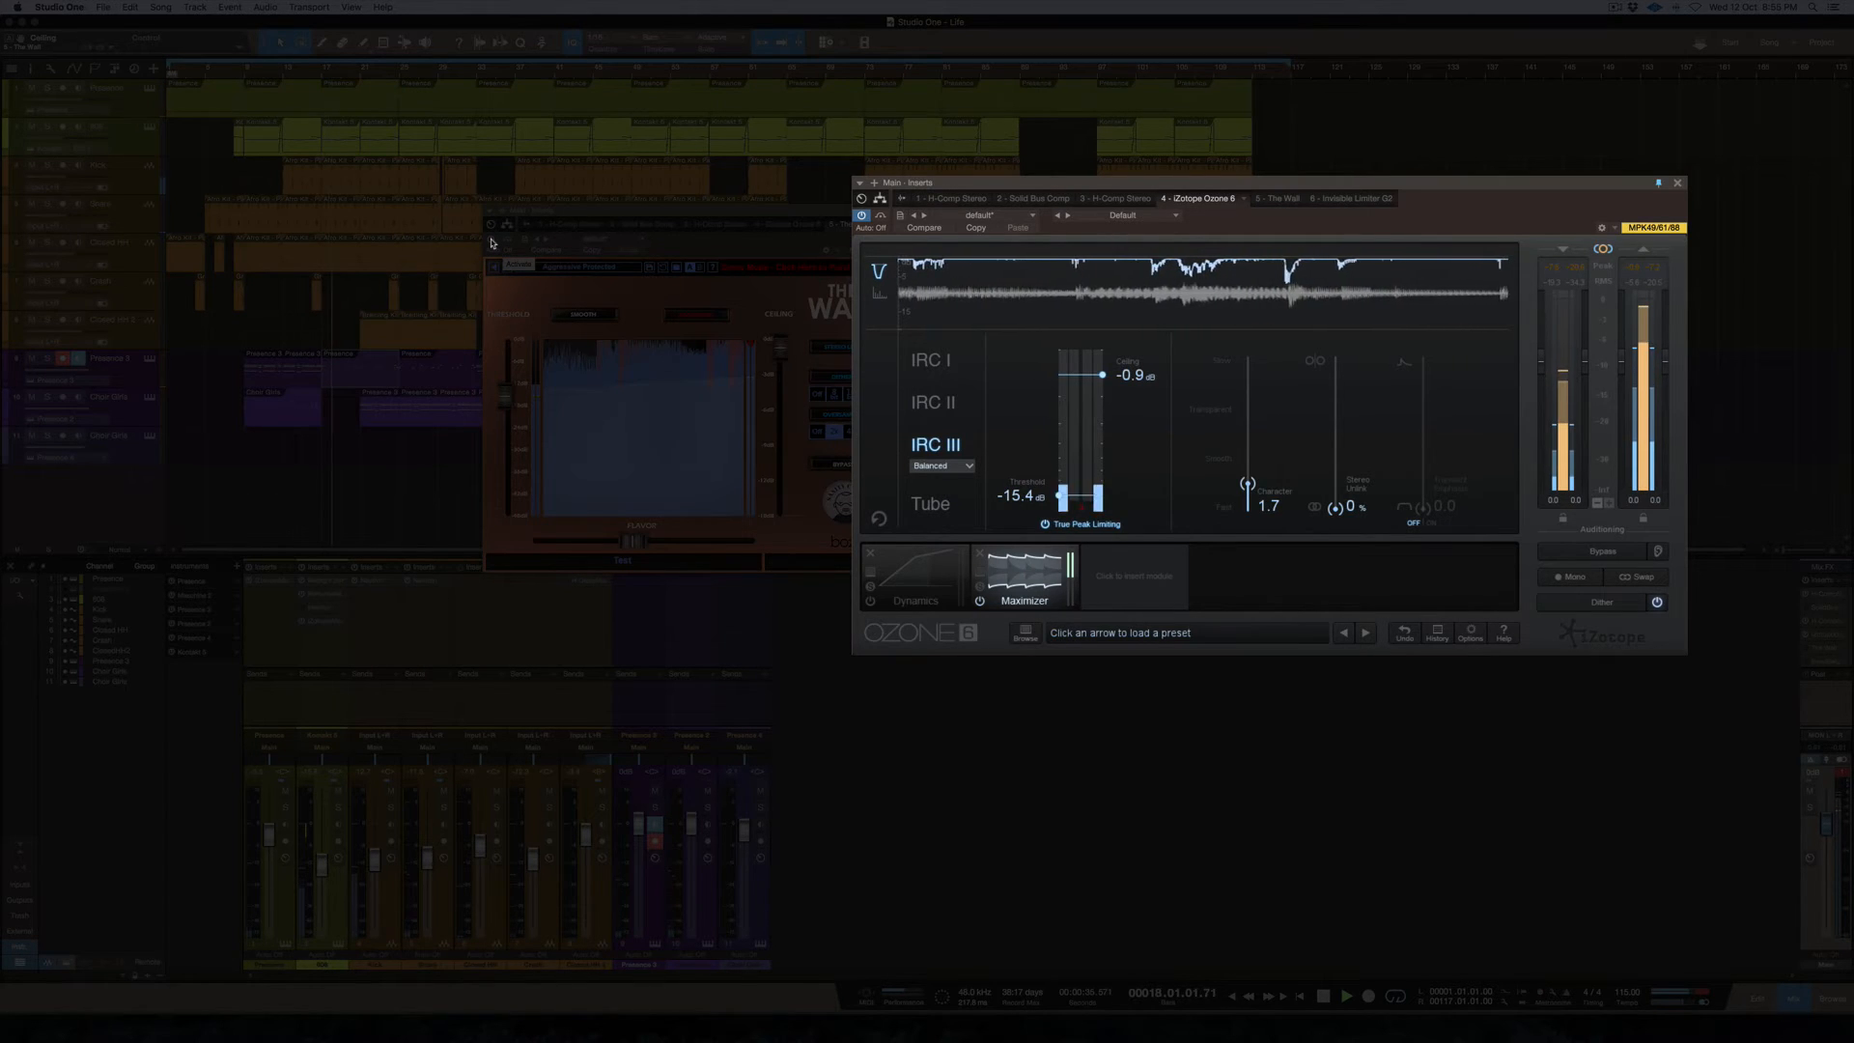
{"action": "left_click", "coordinate": [860, 218]}
{"action": "left_click", "coordinate": [493, 241]}
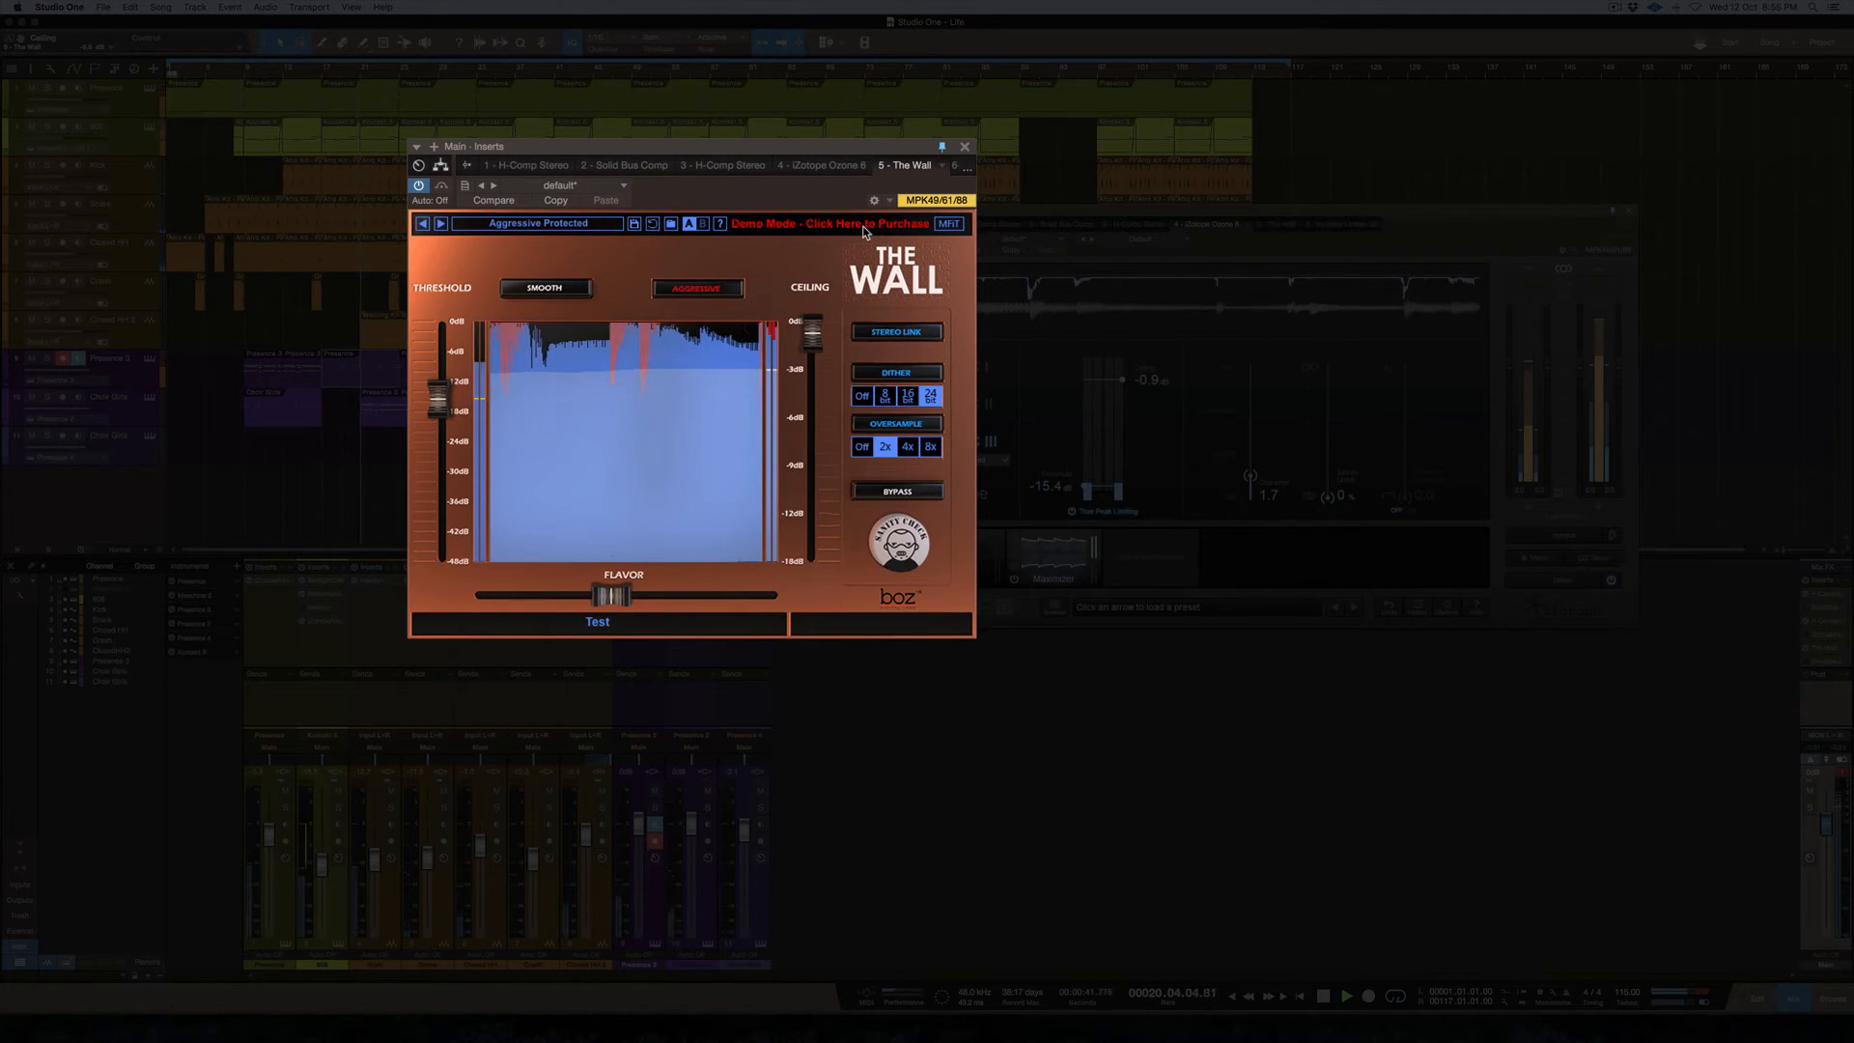
Cycle The Wall's oversampling through 4x, 8x and 2x to Off, and lower the Flavor further during playback
{"action": "left_click", "coordinate": [908, 447]}
{"action": "left_click", "coordinate": [931, 447]}
{"action": "left_click", "coordinate": [885, 447]}
{"action": "left_click", "coordinate": [863, 448]}
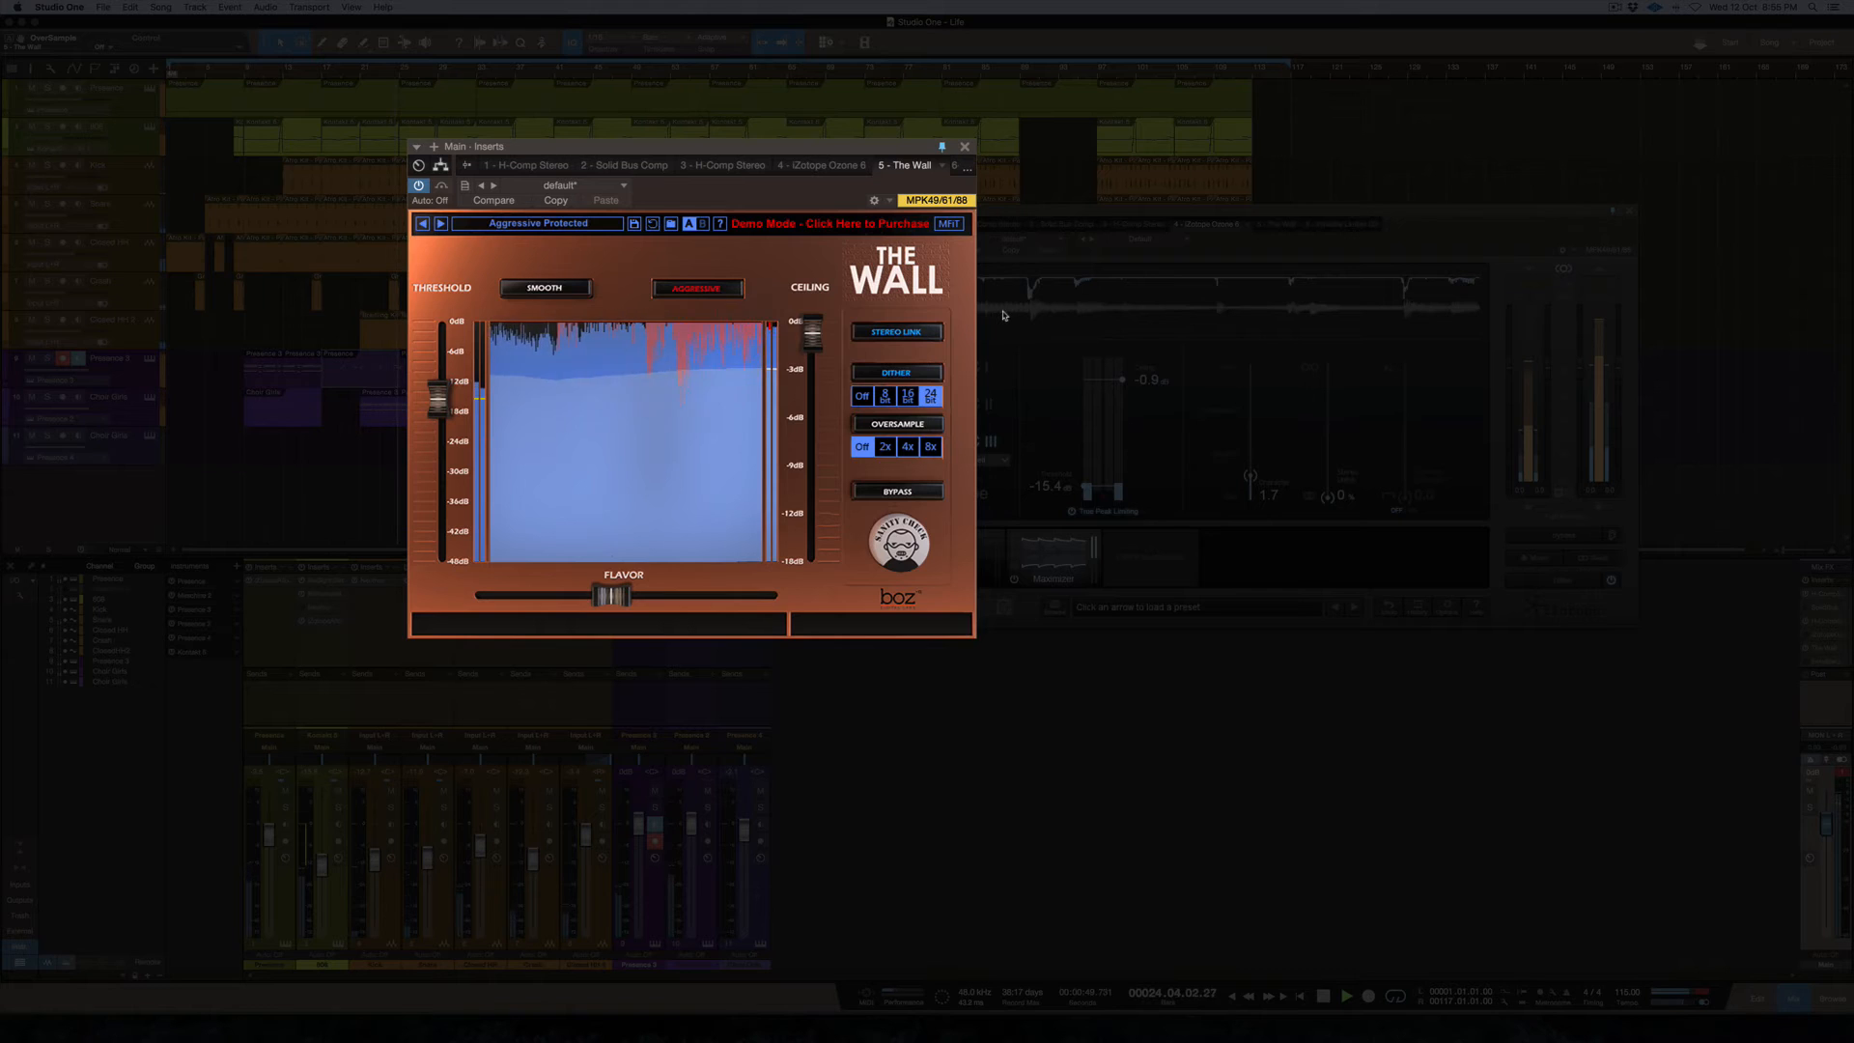
{"action": "left_click_drag", "start_coordinate": [610, 596], "coordinate": [544, 607]}
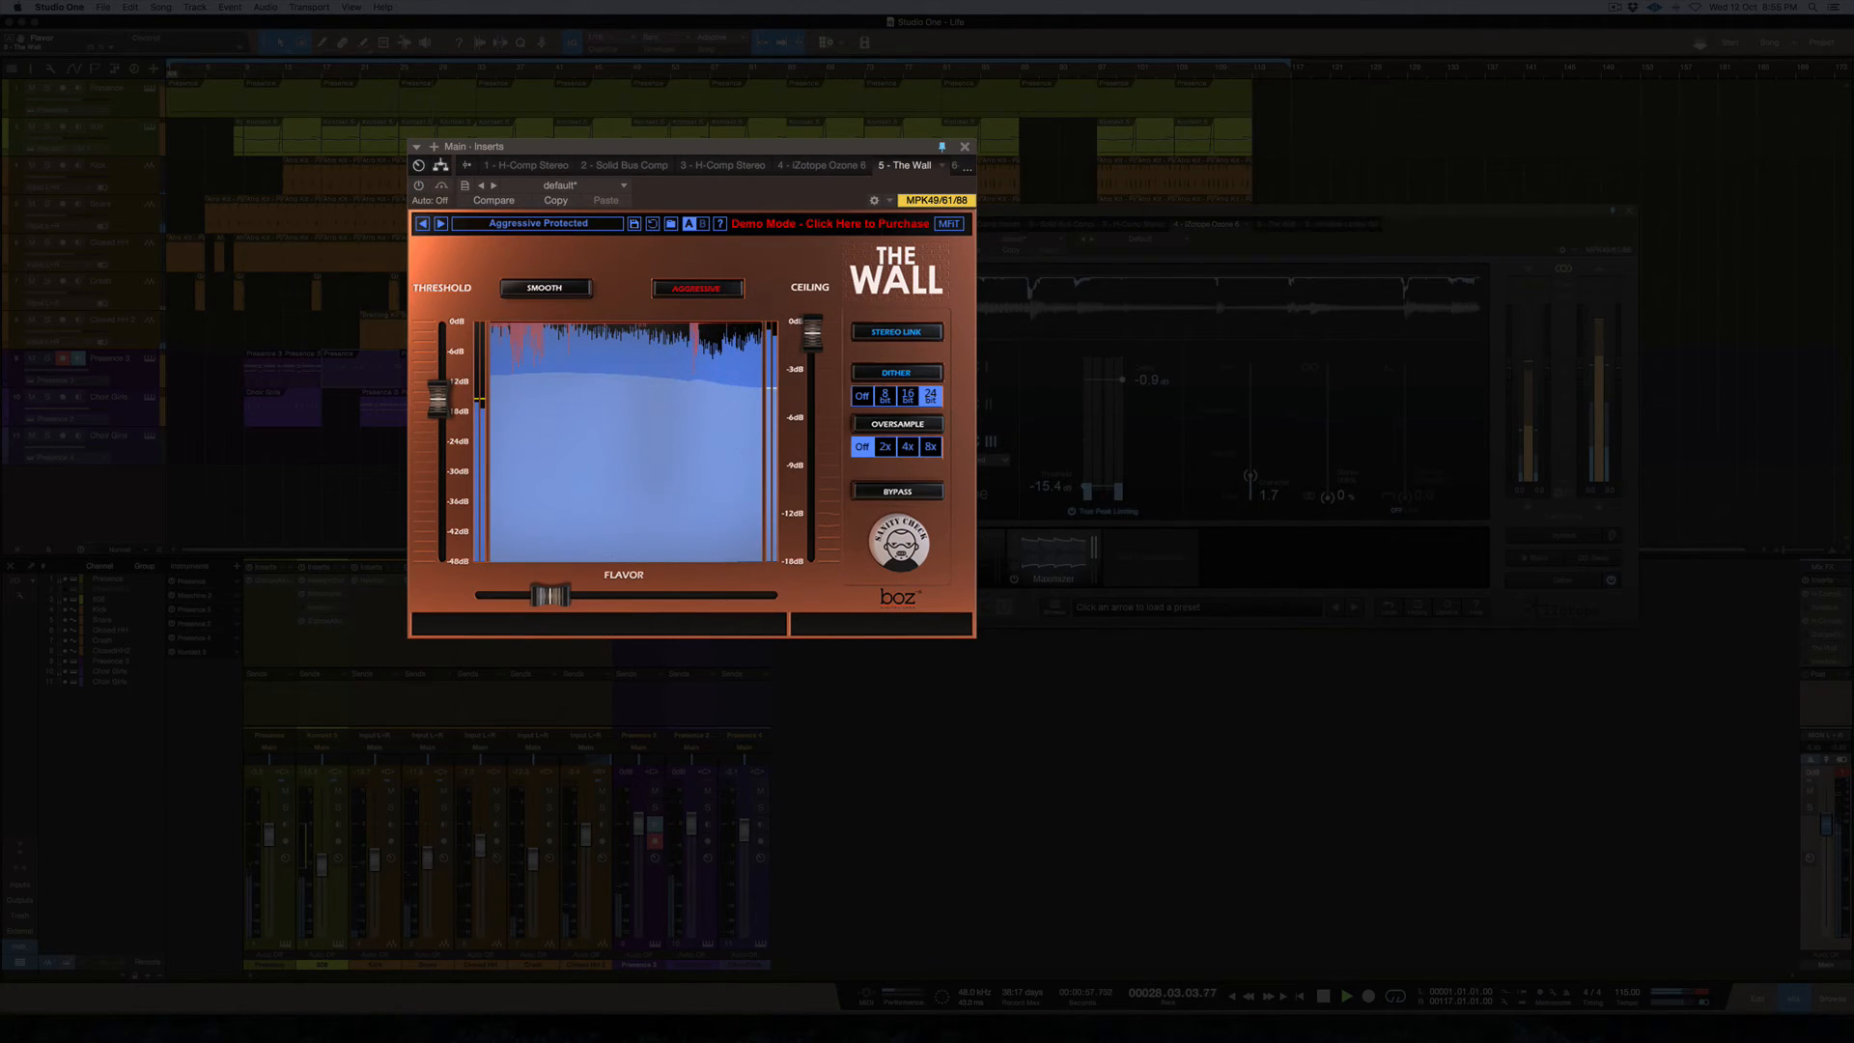
Listen to the mix through Ozone's Maximizer with The Wall deactivated, and stop playback
{"action": "left_click", "coordinate": [1180, 275]}
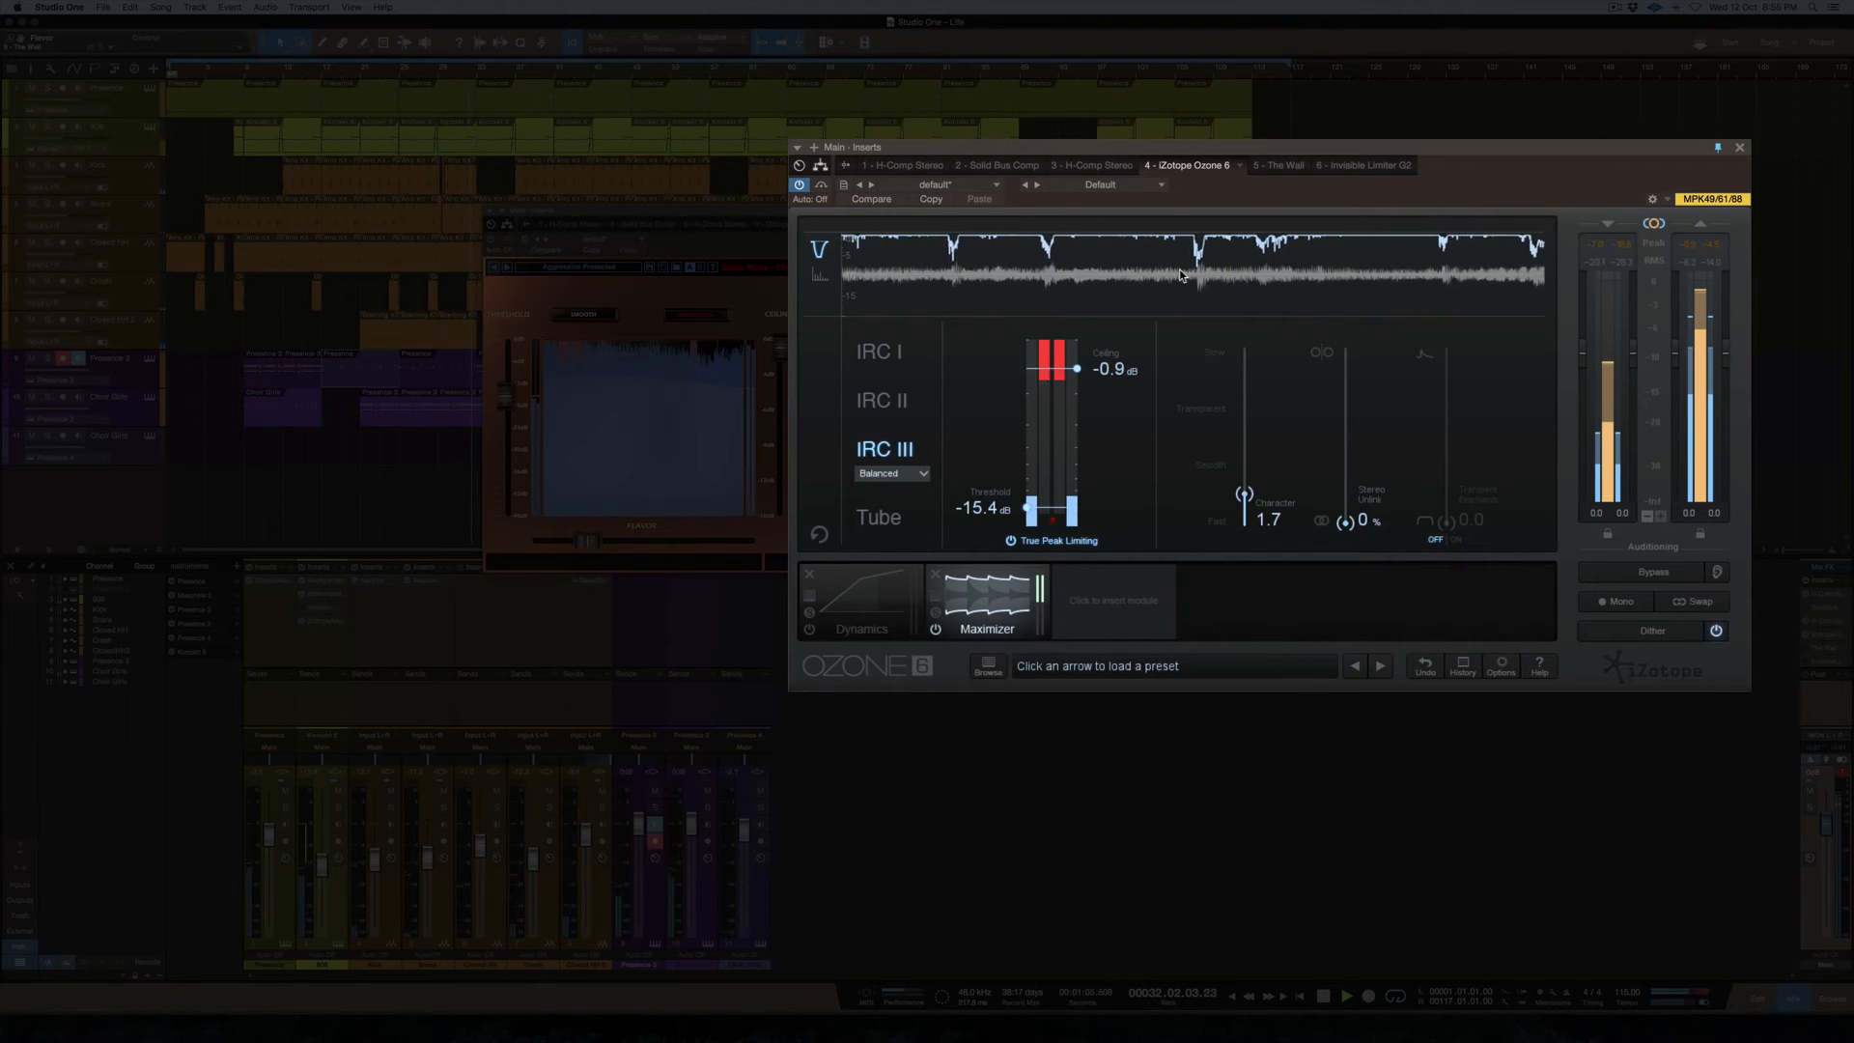
{"action": "key", "text": "space"}
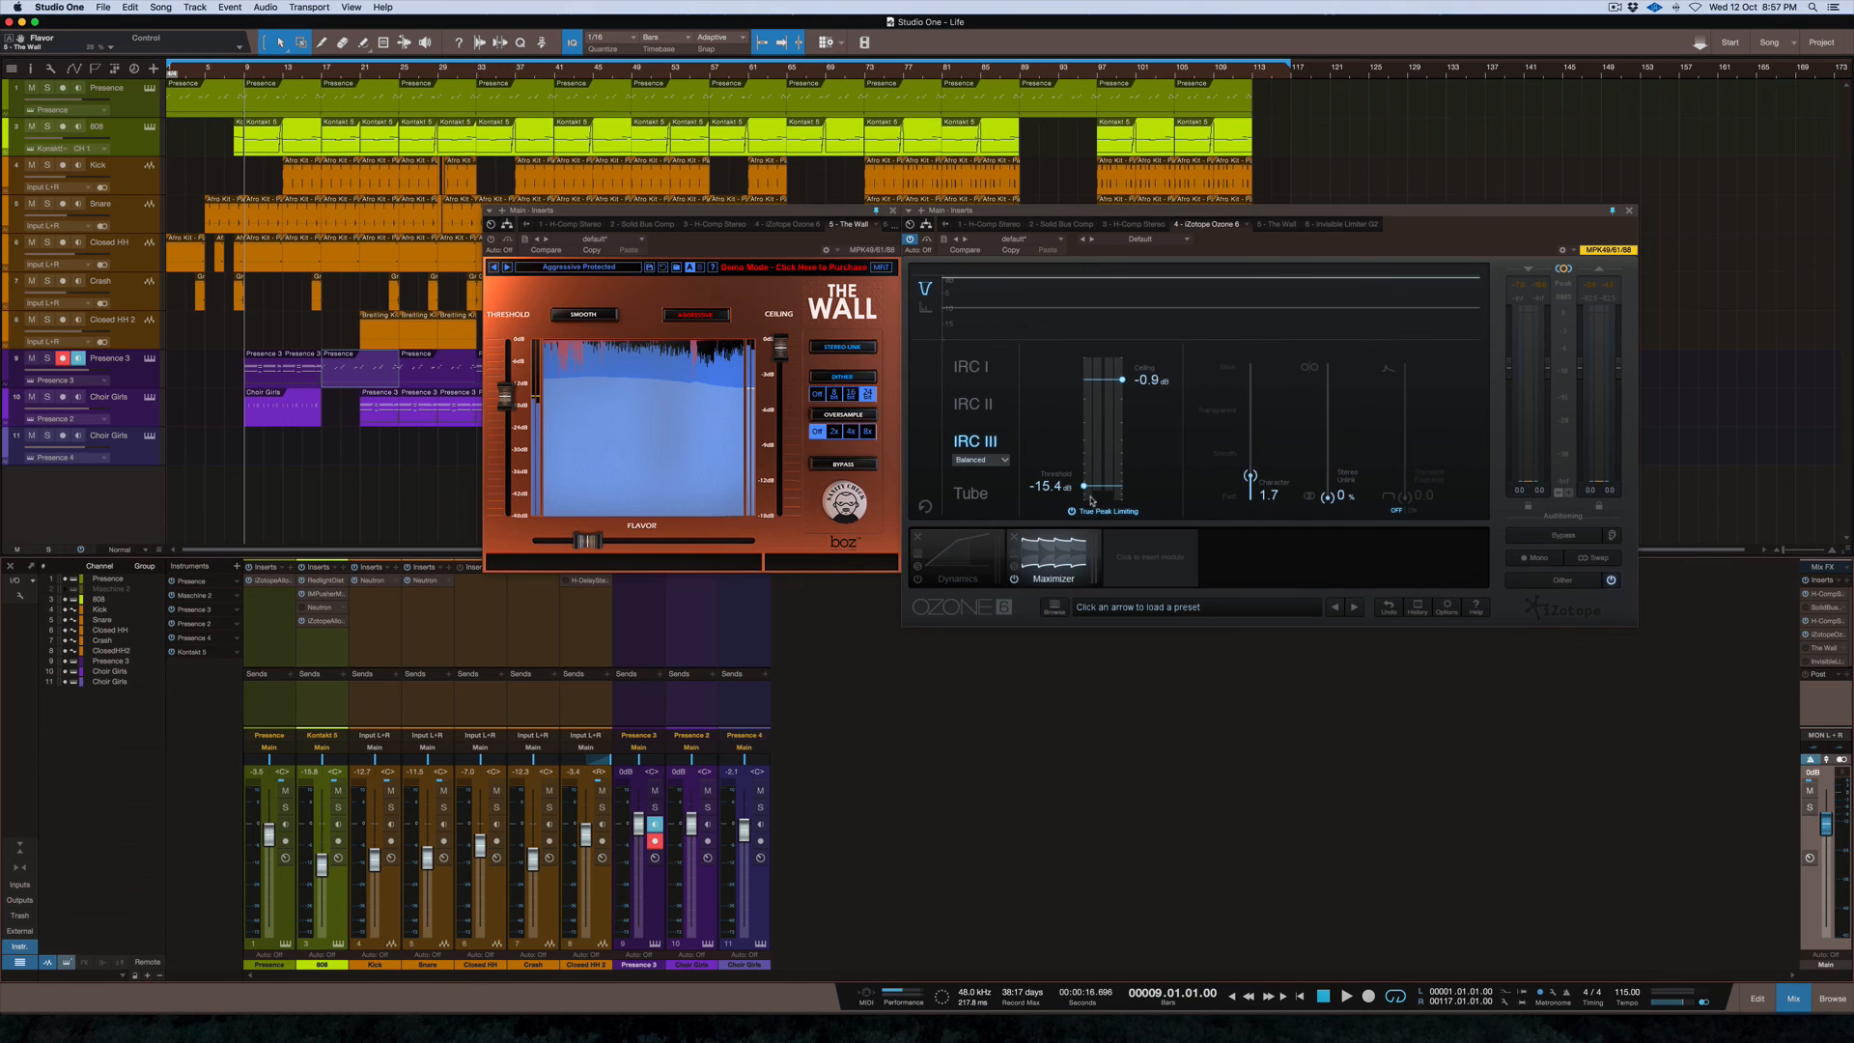
{"action": "left_click", "coordinate": [1609, 7]}
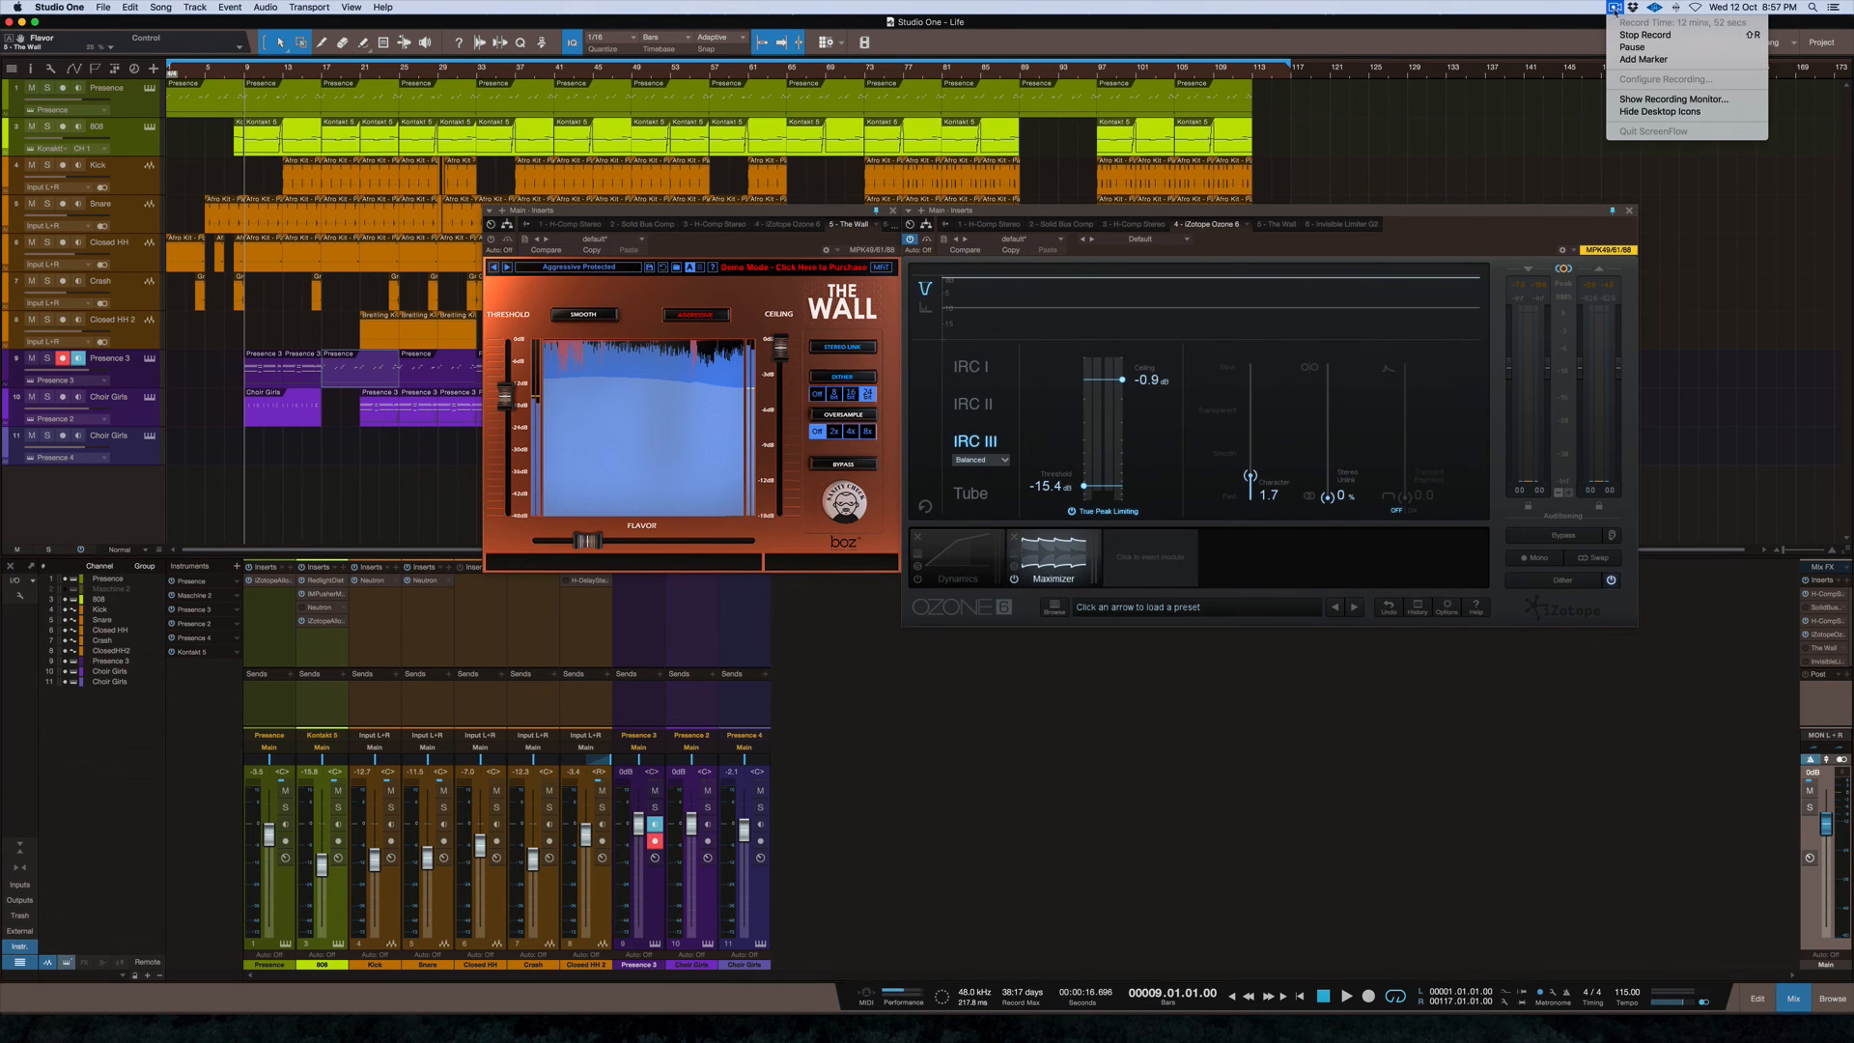
{"action": "left_click", "coordinate": [1609, 8]}
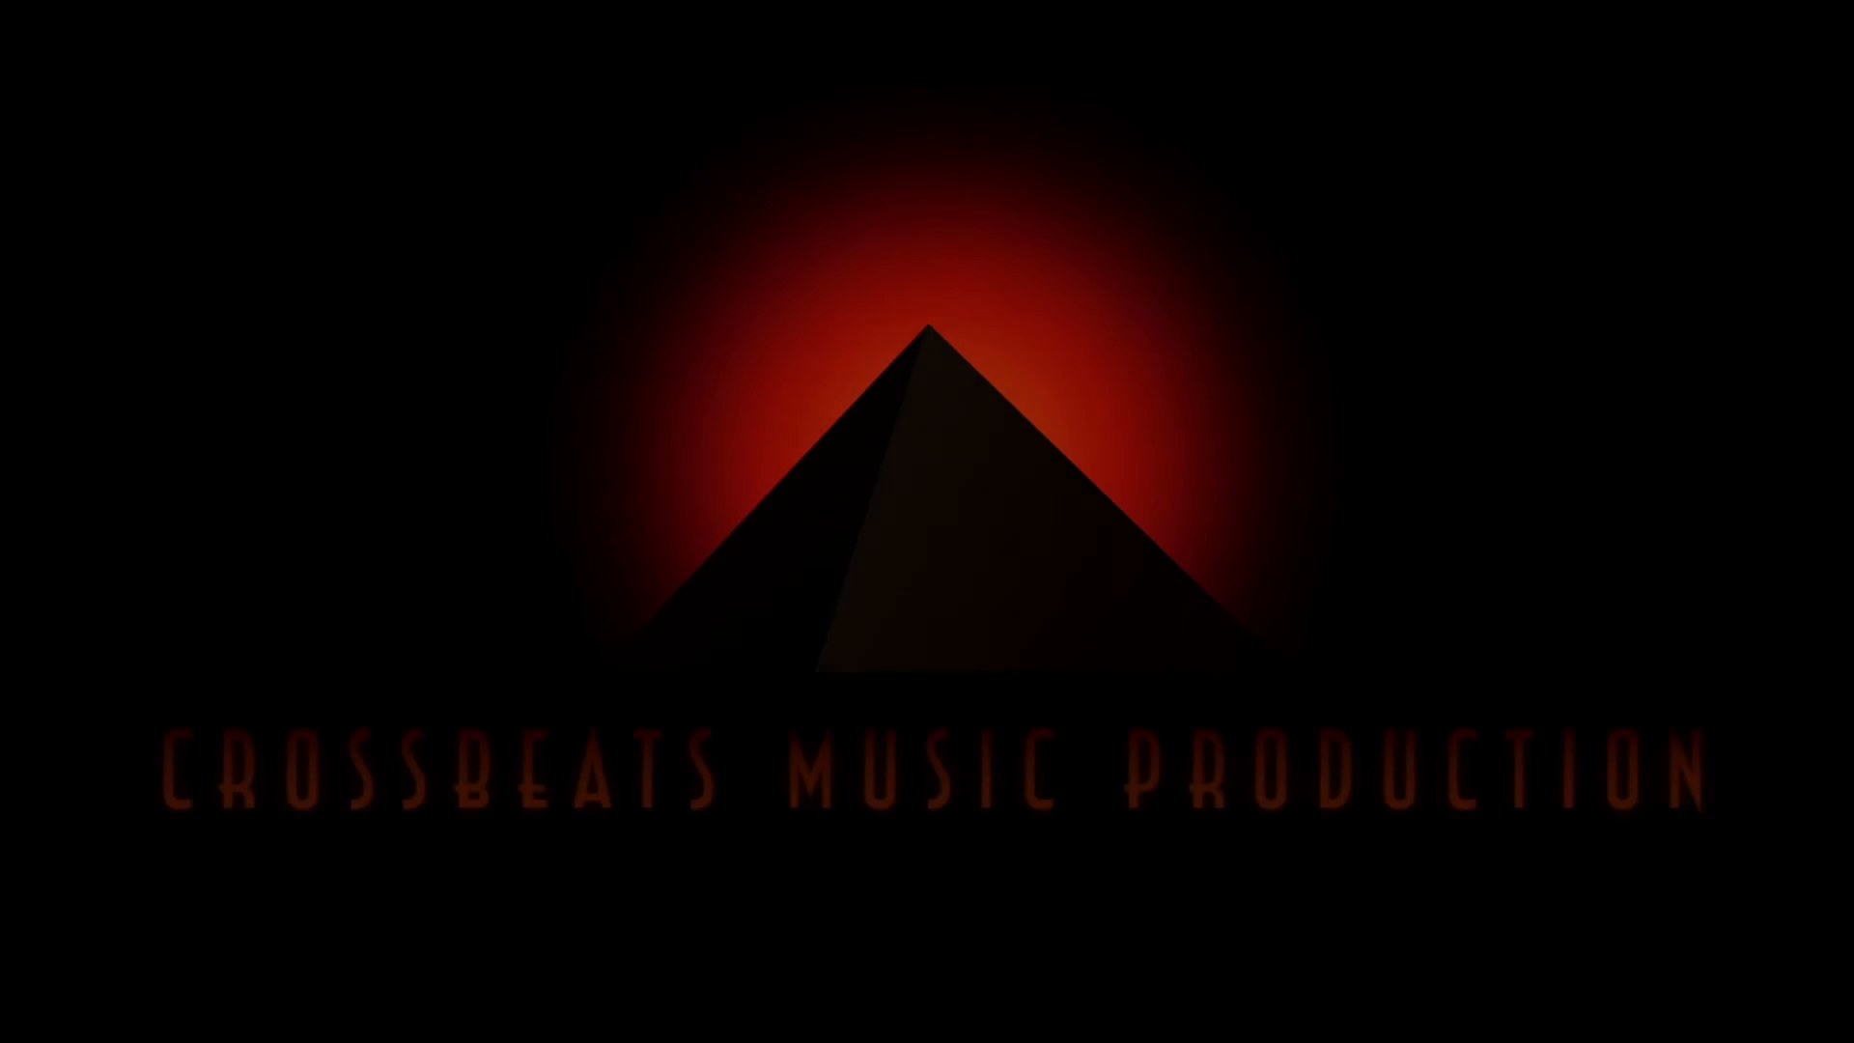